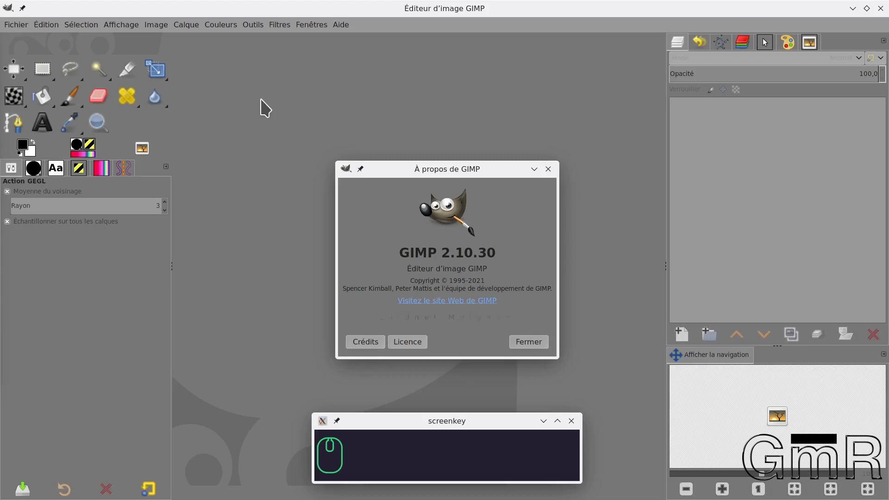
pyautogui.click(220, 28)
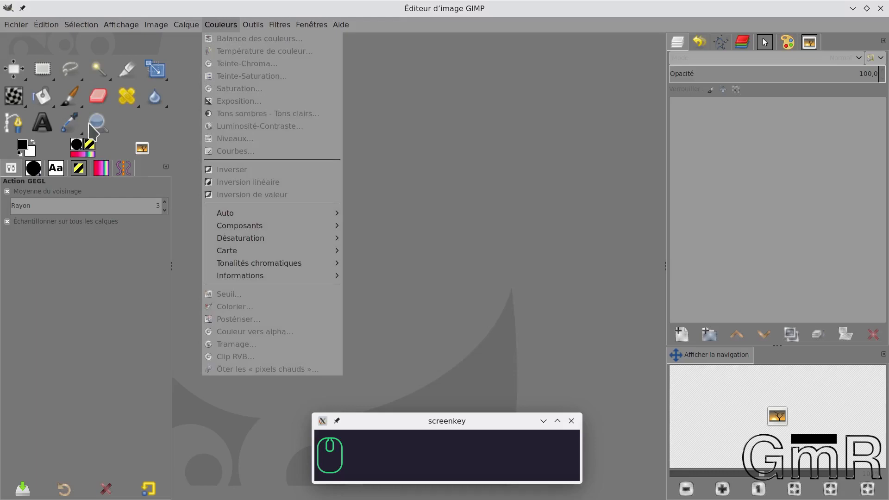
pyautogui.click(491, 192)
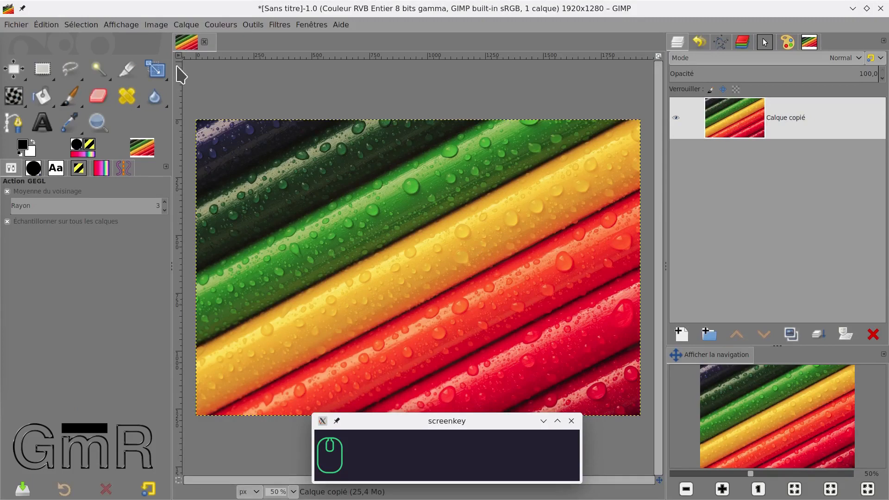
# Open the Balance des couleurs adjustment for the copied layer and move its dialog slightly upward.
pyautogui.click(219, 25)
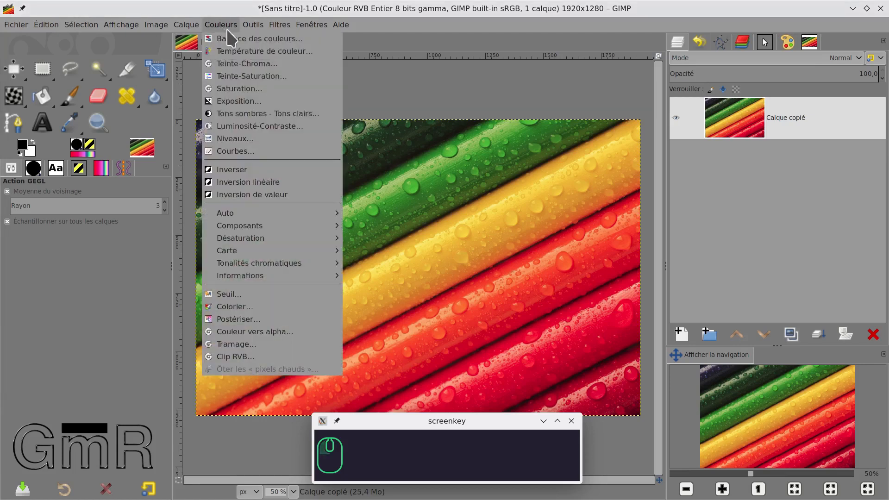
pyautogui.click(250, 40)
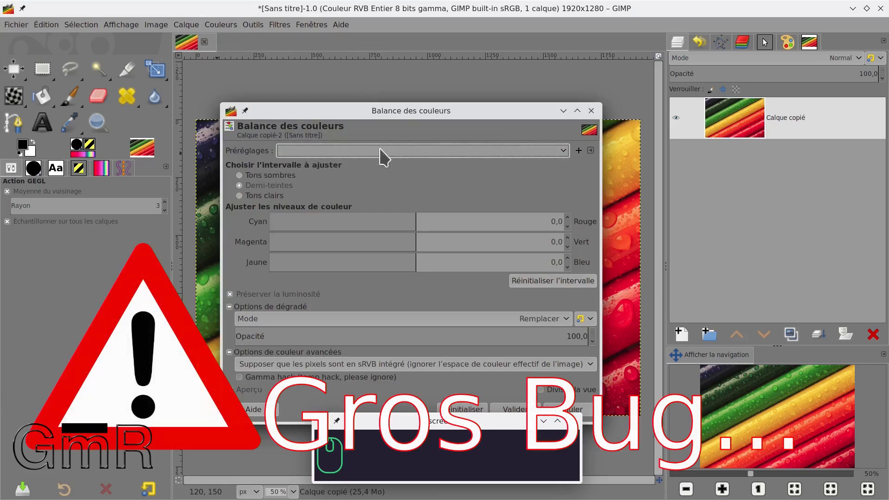
pyautogui.click(565, 155)
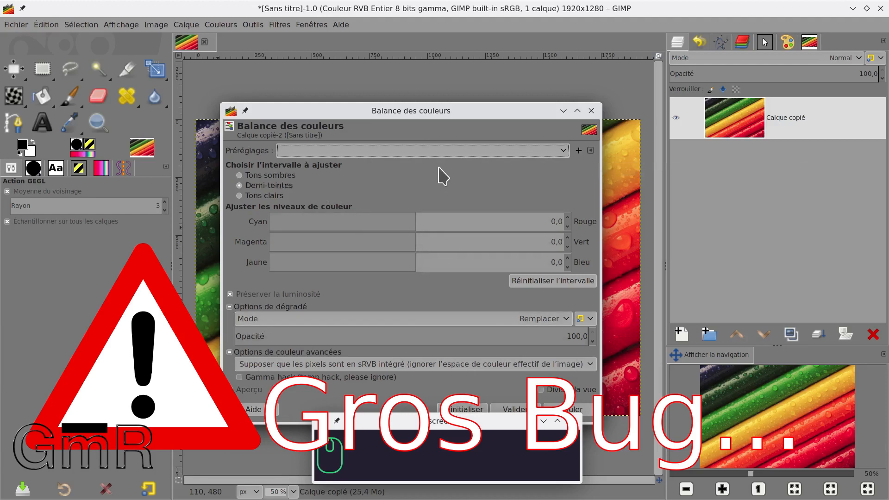
pyautogui.moveTo(444, 116); pyautogui.dragTo(445, 89)
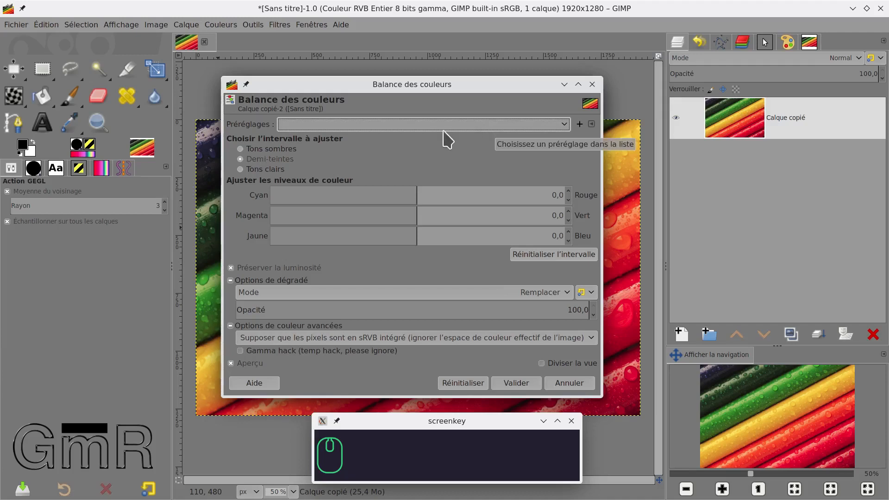
# Save the neutral color balance settings as a preset named 01 and select it from the preset list.
pyautogui.click(581, 125)
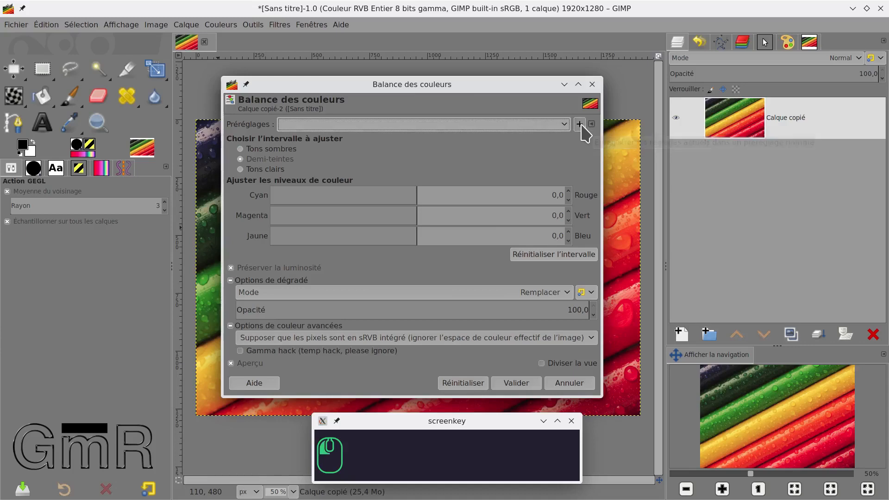
pyautogui.moveTo(451, 257); pyautogui.dragTo(346, 267)
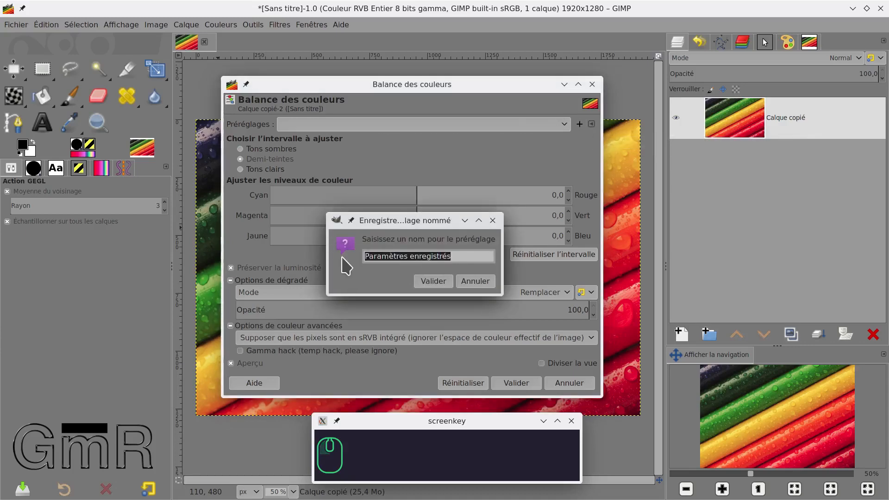
pyautogui.write('01')
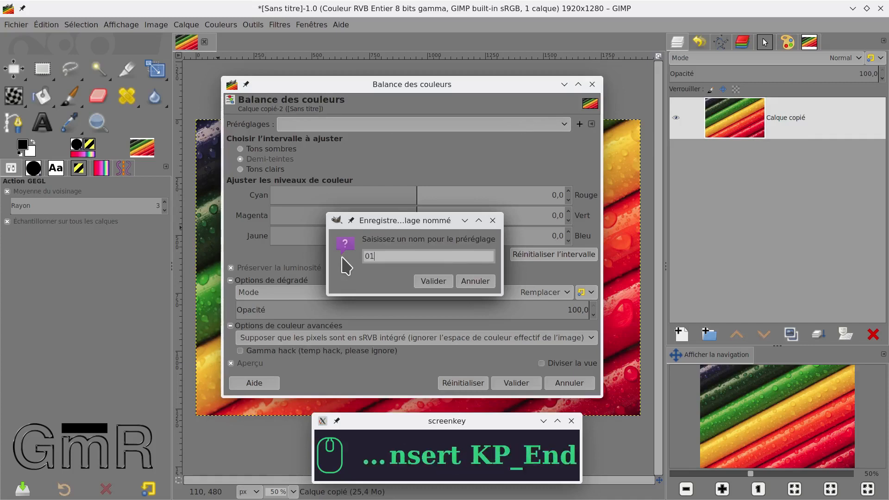
pyautogui.click(432, 279)
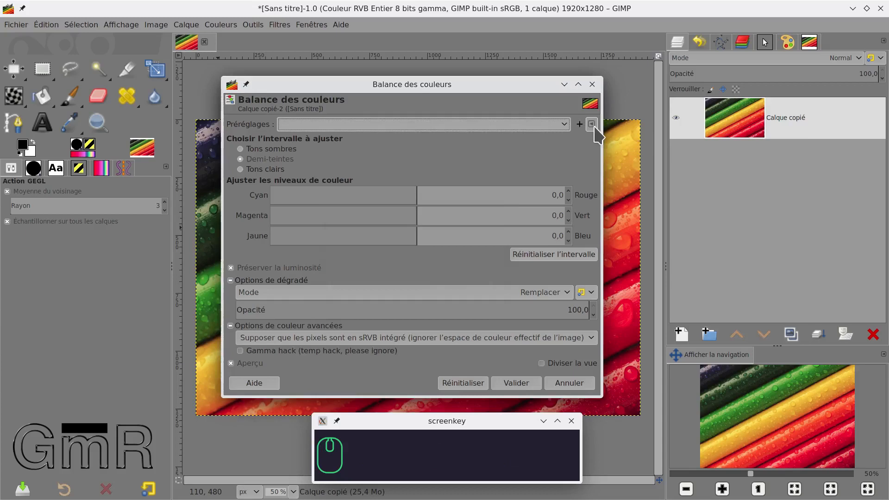
pyautogui.click(569, 126)
pyautogui.click(323, 138)
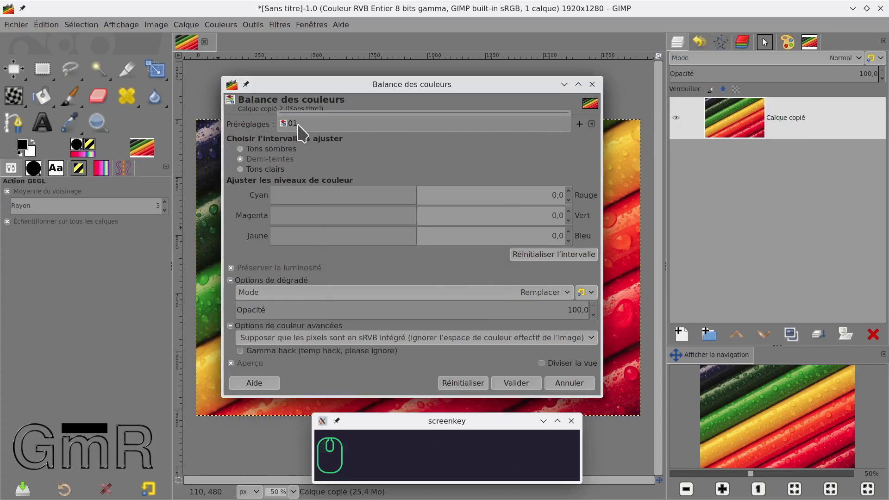
# Set Cyan–Rouge to -48,4 and Magenta–Vert to 37,4 for the midtones, and save the settings as preset 02.
pyautogui.moveTo(407, 198); pyautogui.dragTo(346, 199)
pyautogui.click(472, 216)
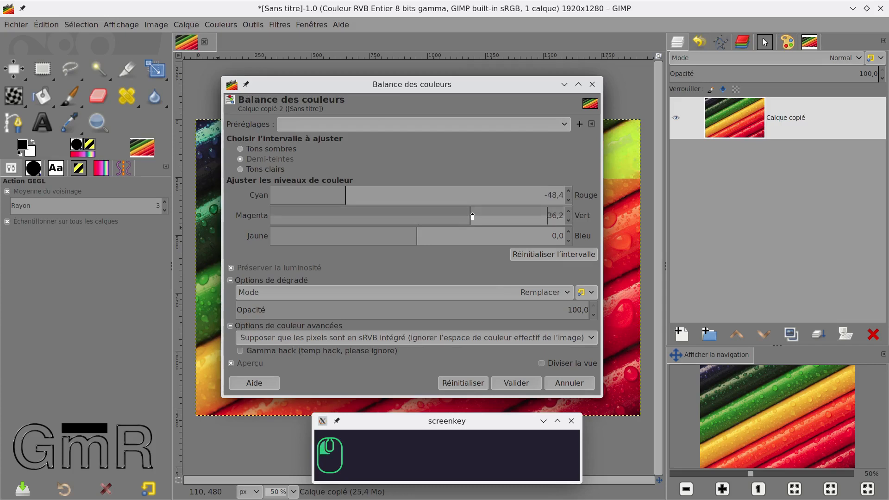
pyautogui.click(580, 124)
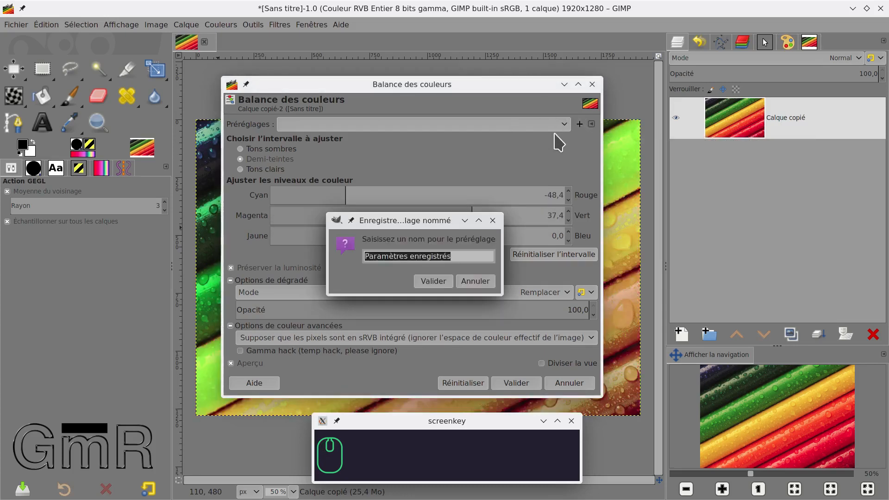
pyautogui.write('02')
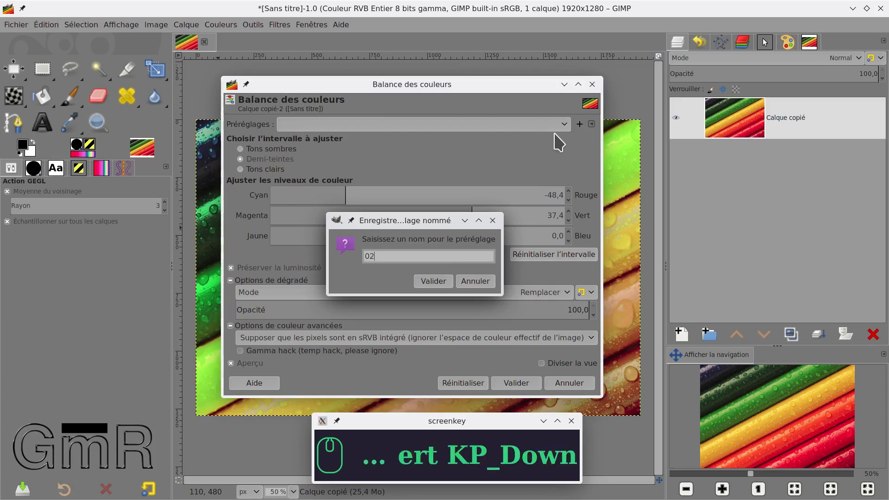
pyautogui.click(443, 281)
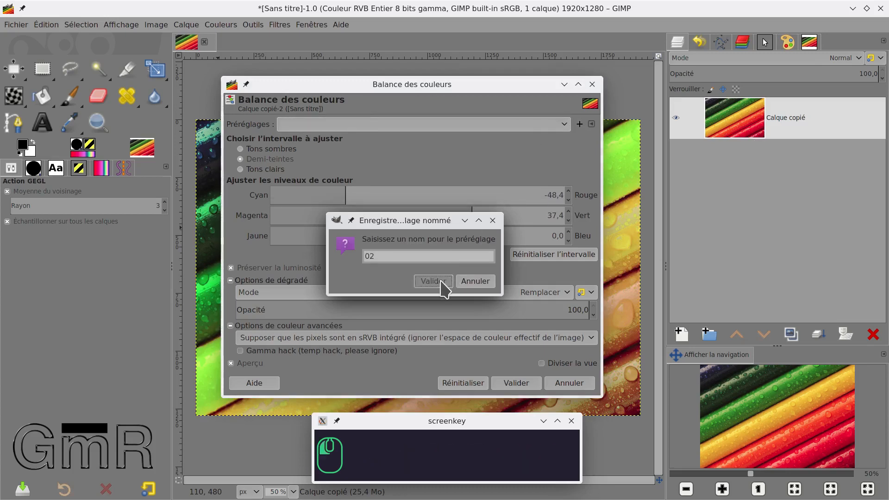
# Load presets 01 and 02 in turn, and reset the color balance settings.
pyautogui.click(564, 124)
pyautogui.click(348, 124)
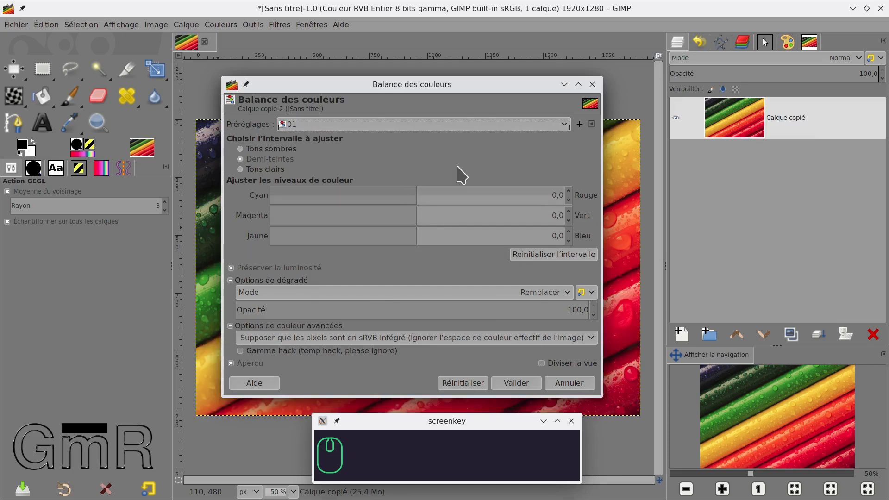
pyautogui.click(562, 122)
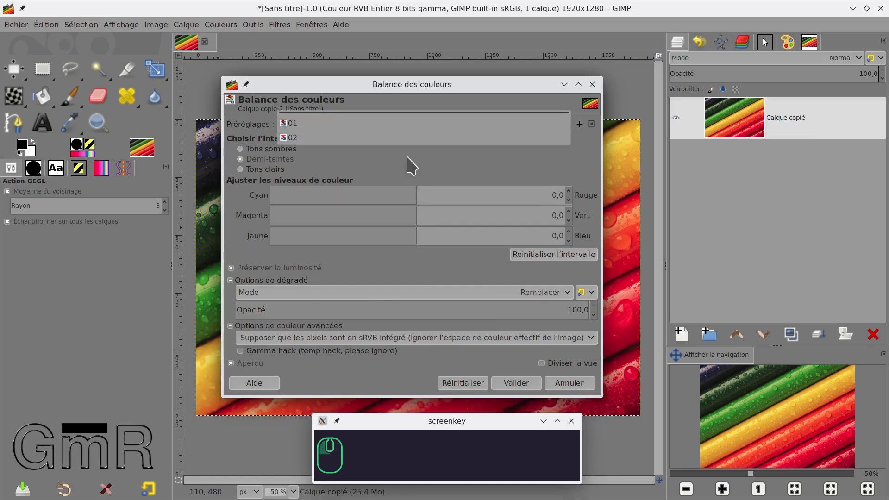
pyautogui.click(325, 136)
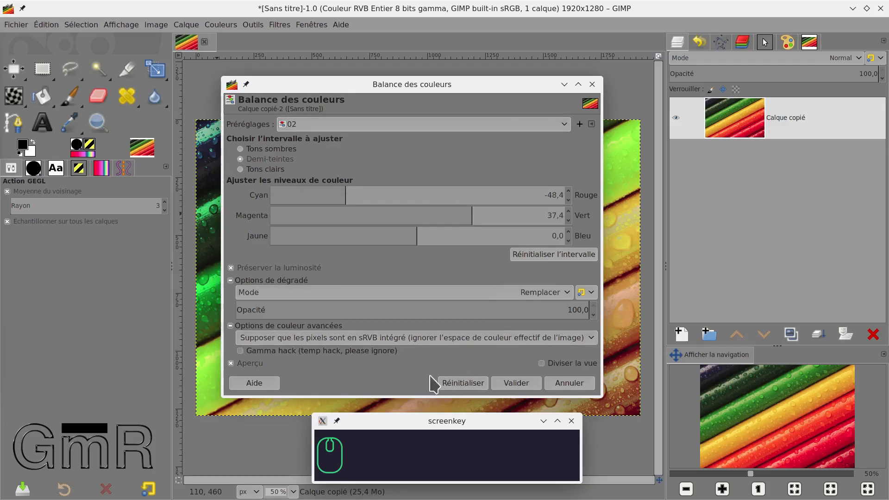
pyautogui.click(464, 383)
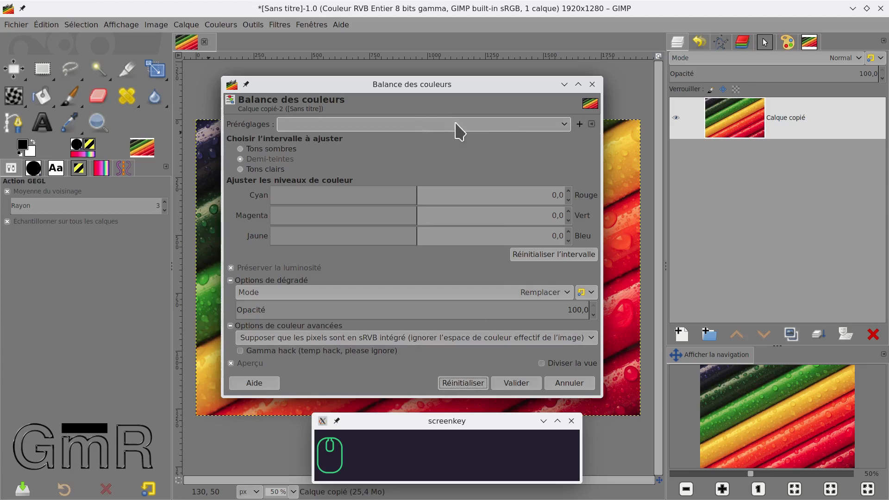
pyautogui.click(592, 125)
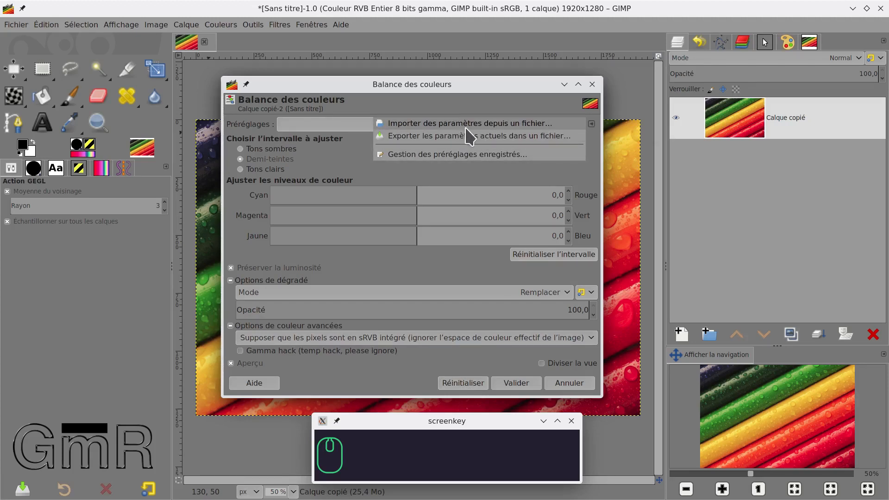
pyautogui.click(490, 127)
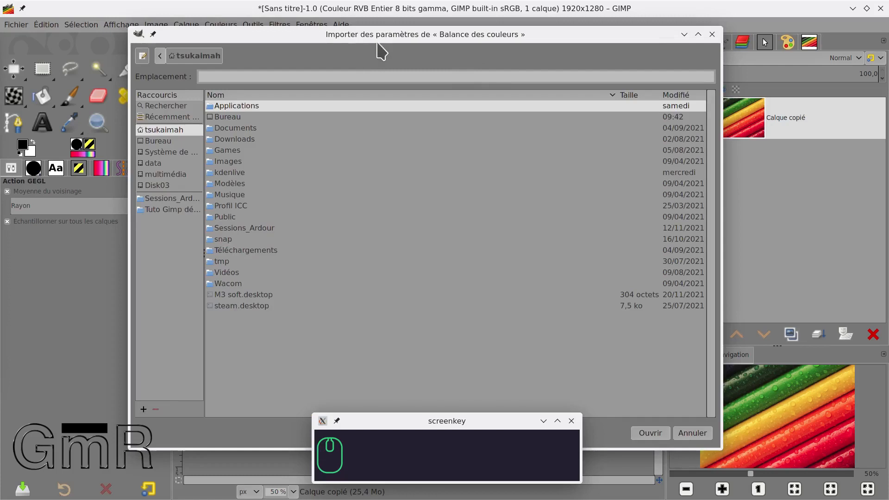
pyautogui.click(694, 434)
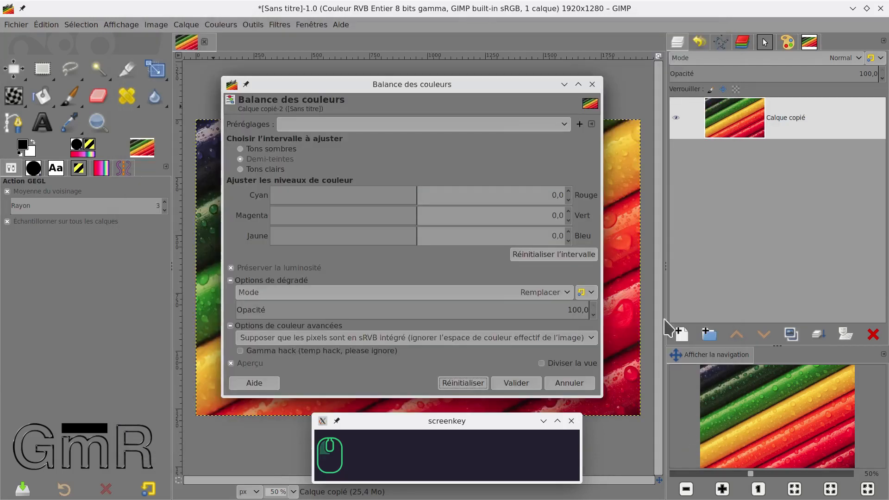
# Export the current color balance settings to a file named 01 in the Bureau folder's Tuto Gimp débutant/076 subfolder.
pyautogui.click(592, 126)
pyautogui.click(592, 126)
pyautogui.click(591, 127)
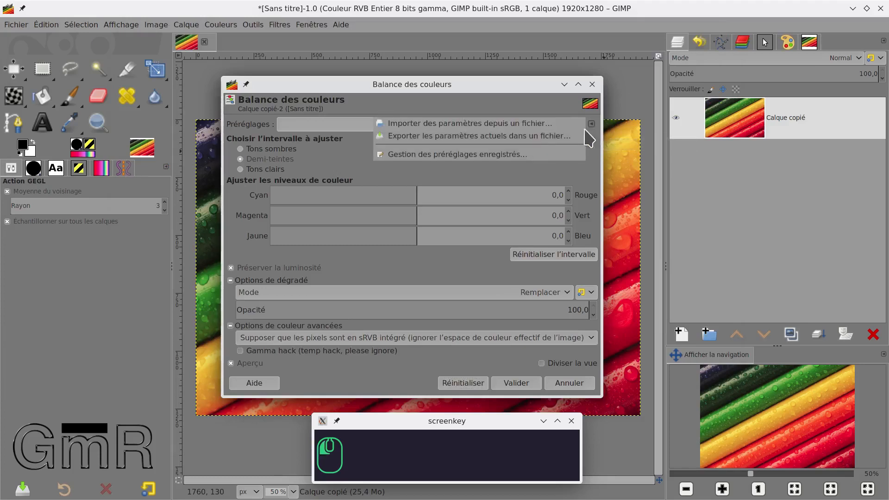
pyautogui.click(509, 137)
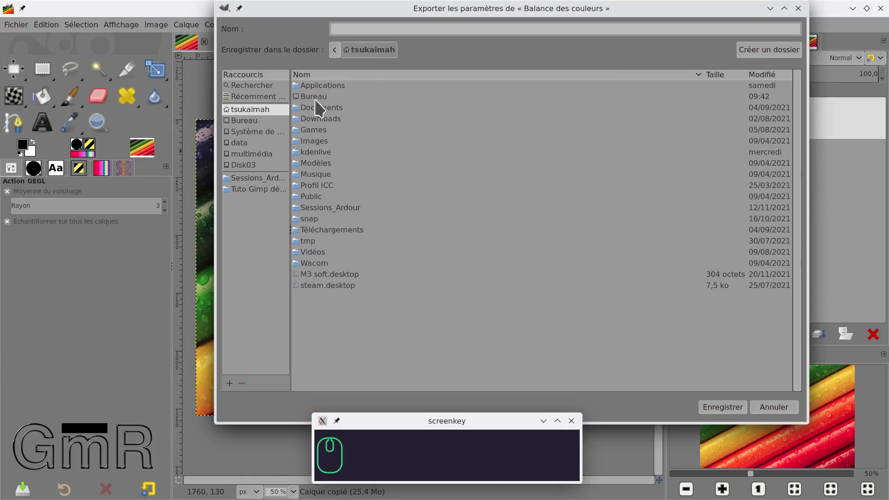
pyautogui.click(251, 122)
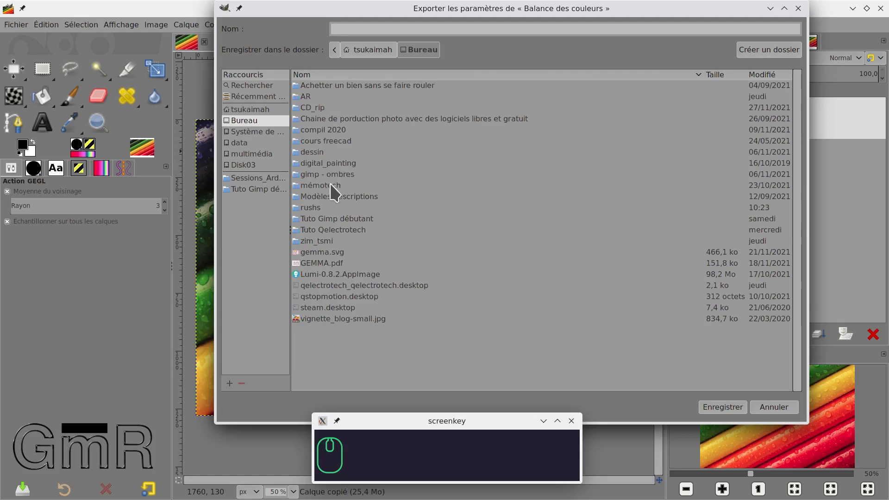
pyautogui.click(337, 216)
pyautogui.doubleClick(337, 217)
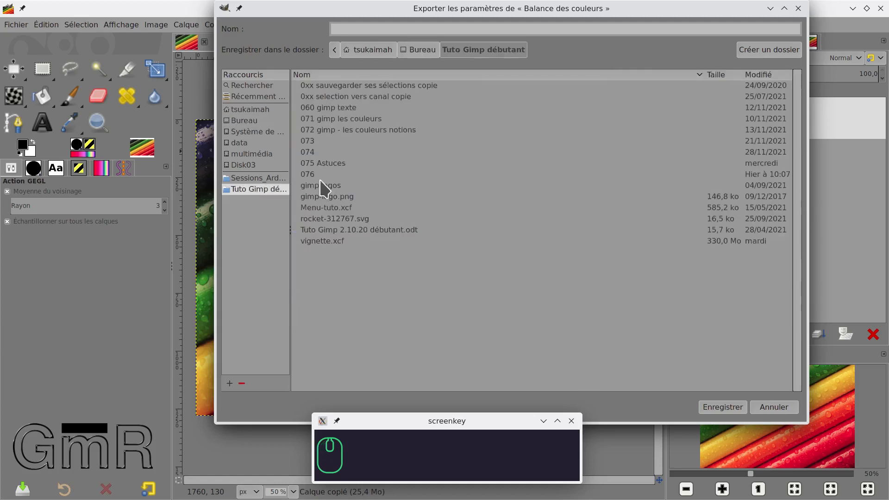
pyautogui.doubleClick(319, 175)
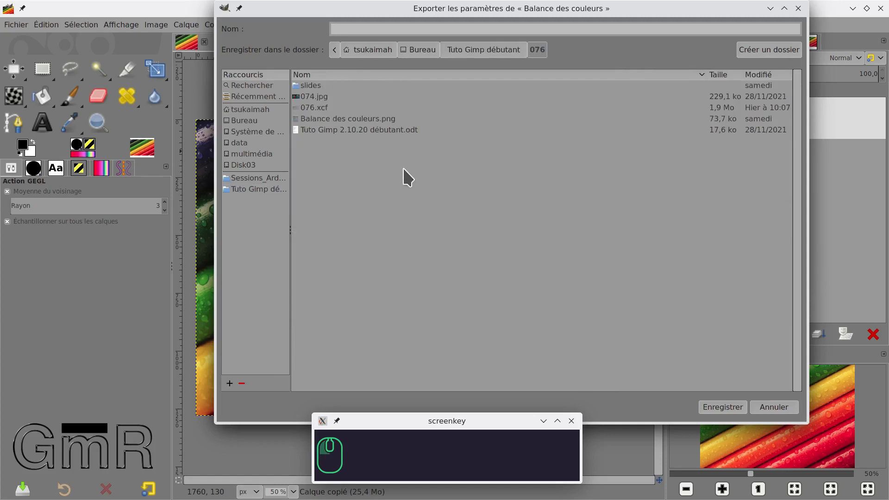
pyautogui.click(351, 29)
pyautogui.write('01')
pyautogui.click(731, 409)
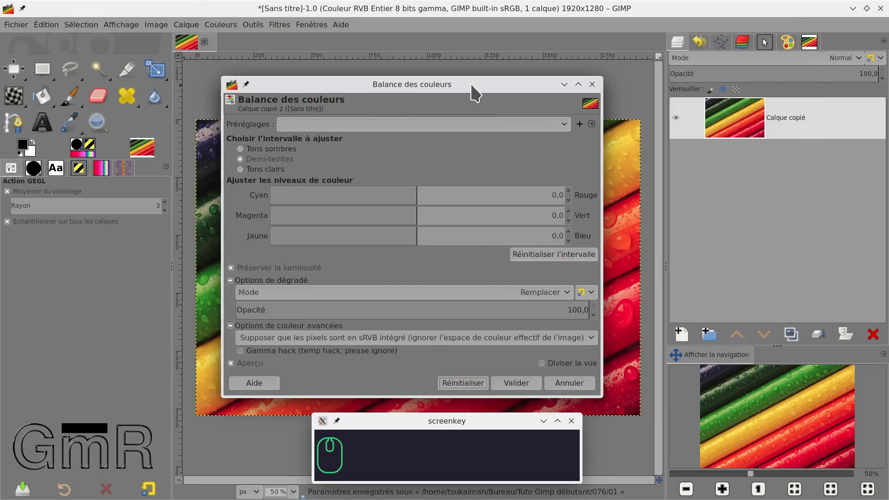
# Import the color balance settings from the exported file 01 in folder 076.
pyautogui.click(591, 124)
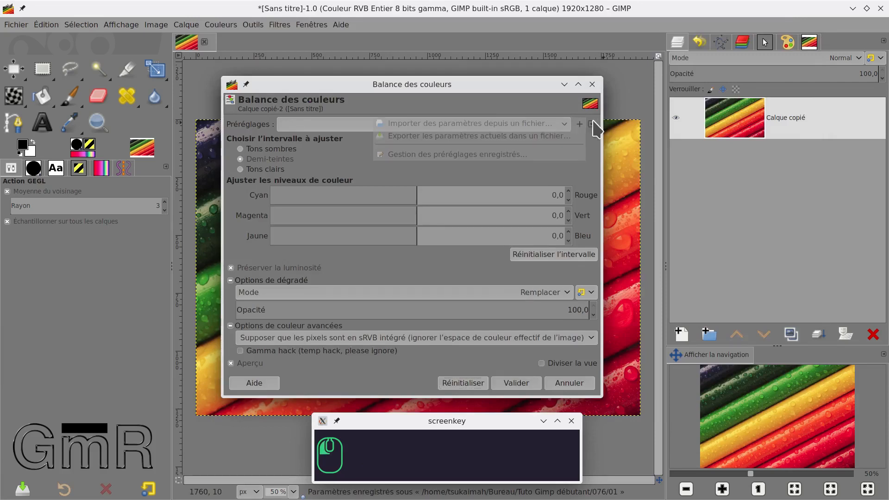
pyautogui.click(473, 124)
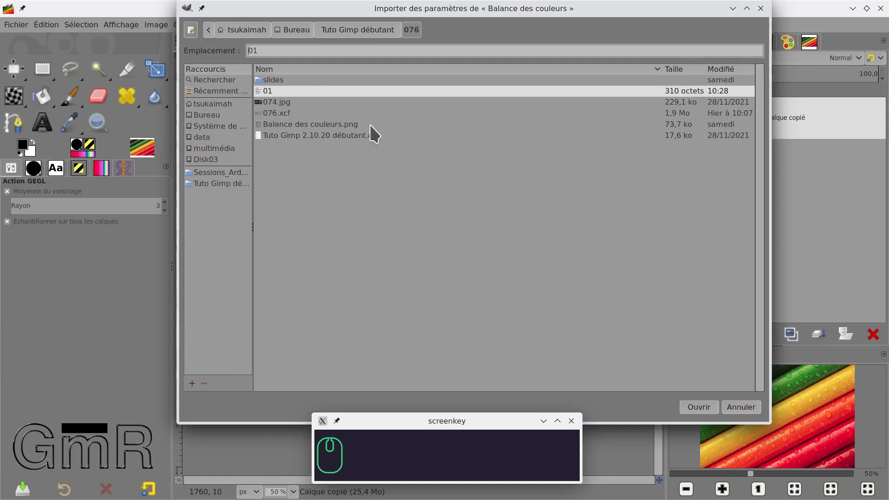
pyautogui.click(703, 409)
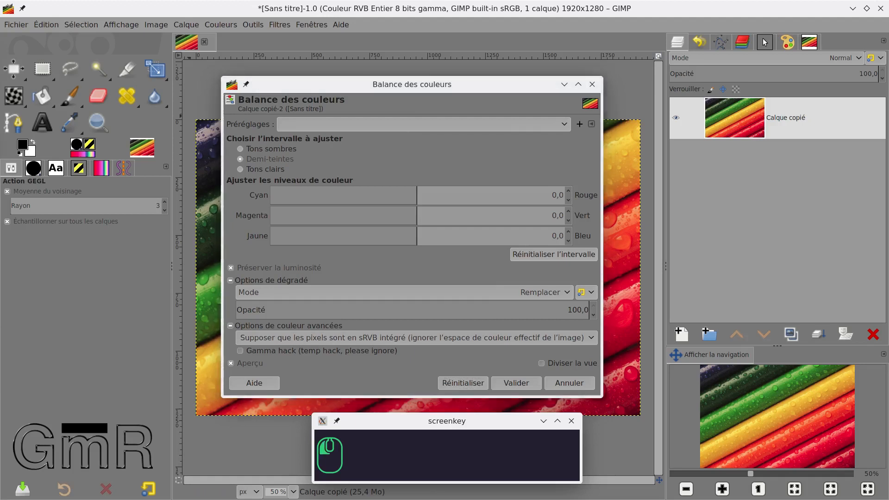
# Switch to the Dolphin file manager and open the exported file 01 in Kate to examine its stored settings.
pyautogui.moveTo(0, 125); pyautogui.dragTo(319, 105)
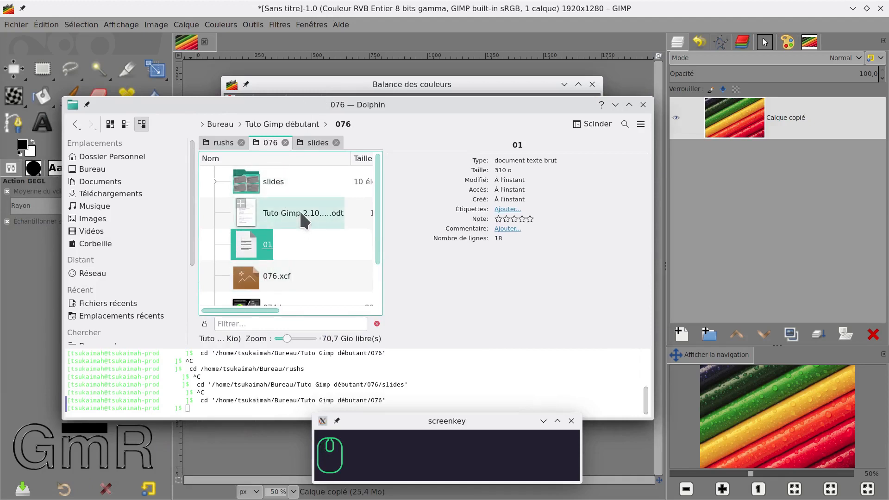
pyautogui.scroll(-2, 296, 218)
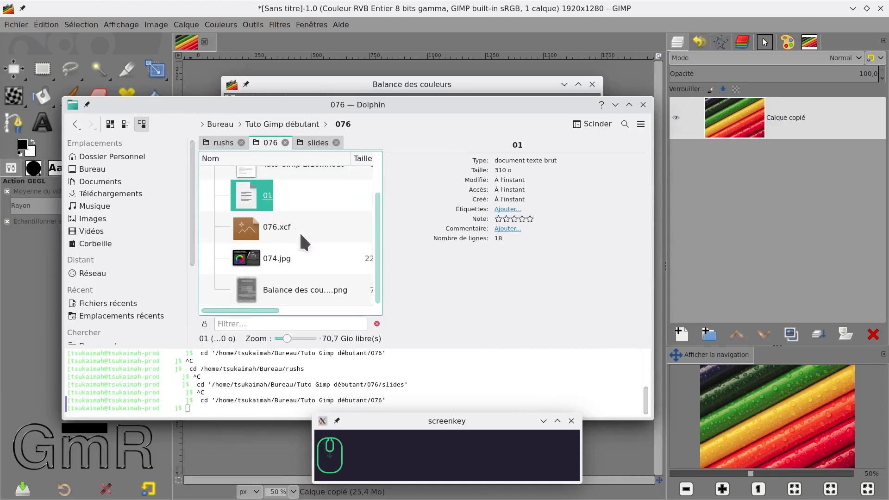
pyautogui.scroll(1, 300, 231)
pyautogui.doubleClick(253, 243)
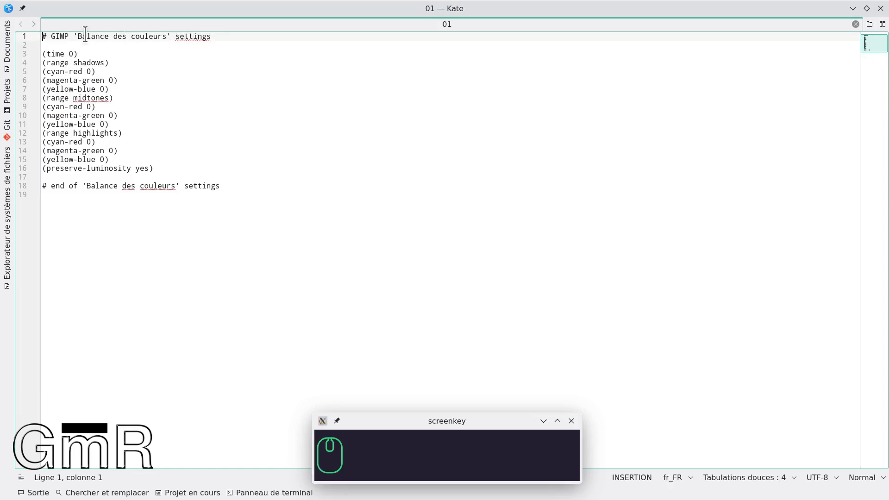
pyautogui.moveTo(78, 40); pyautogui.dragTo(103, 45)
pyautogui.click(158, 53)
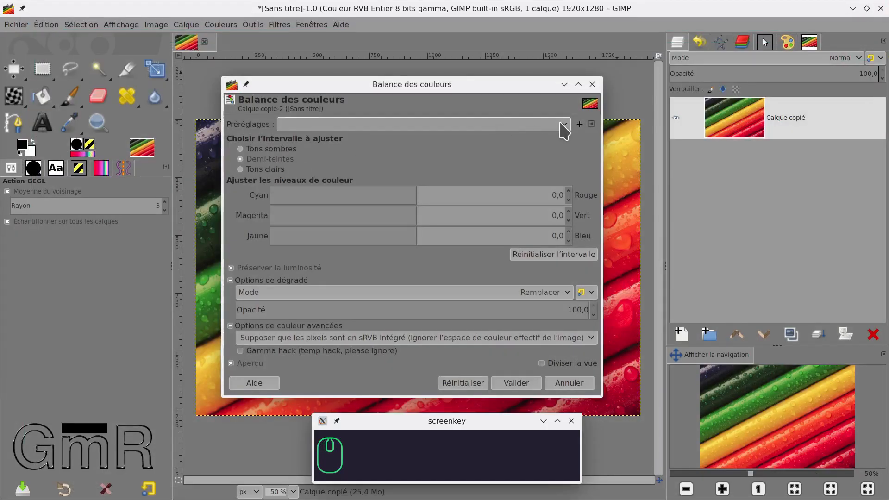
# Check the saved presets list and import the color balance settings from the file 01 in folder 076.
pyautogui.click(561, 124)
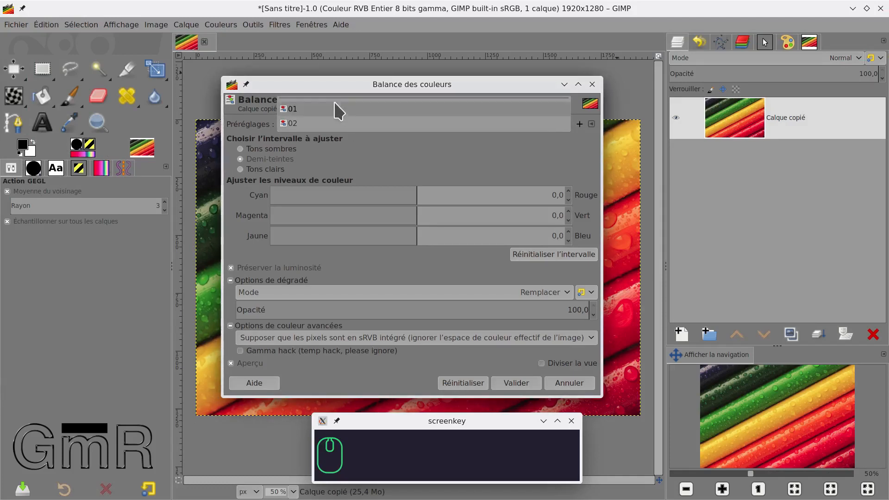
pyautogui.click(338, 125)
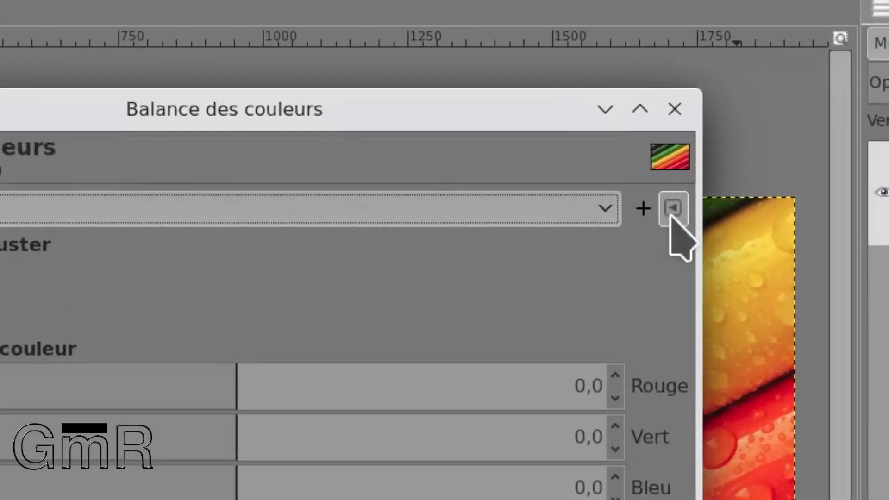
pyautogui.click(651, 186)
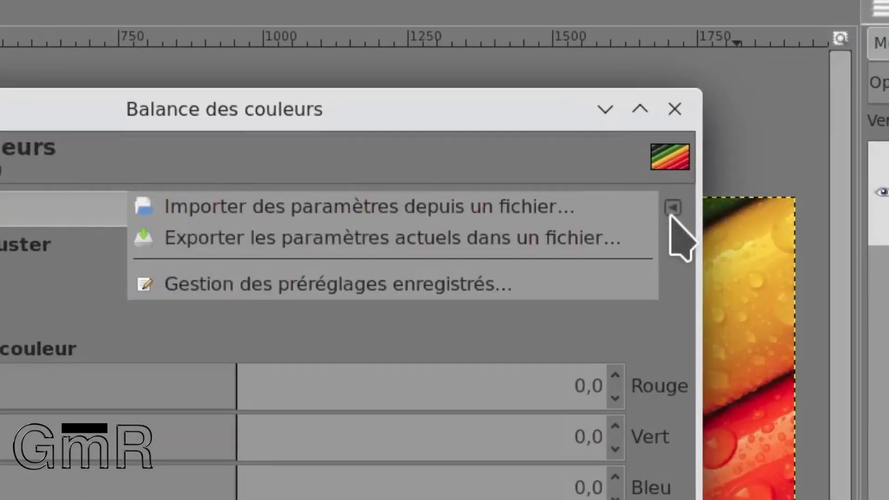
pyautogui.click(404, 207)
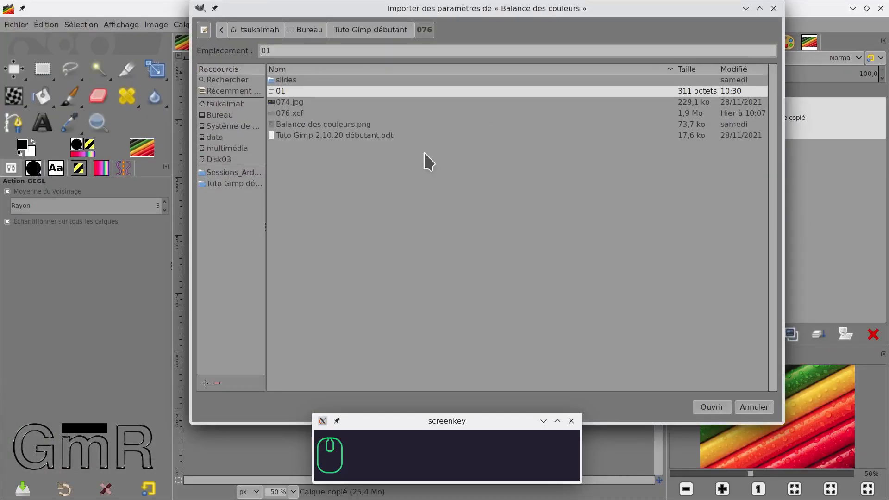
pyautogui.click(711, 410)
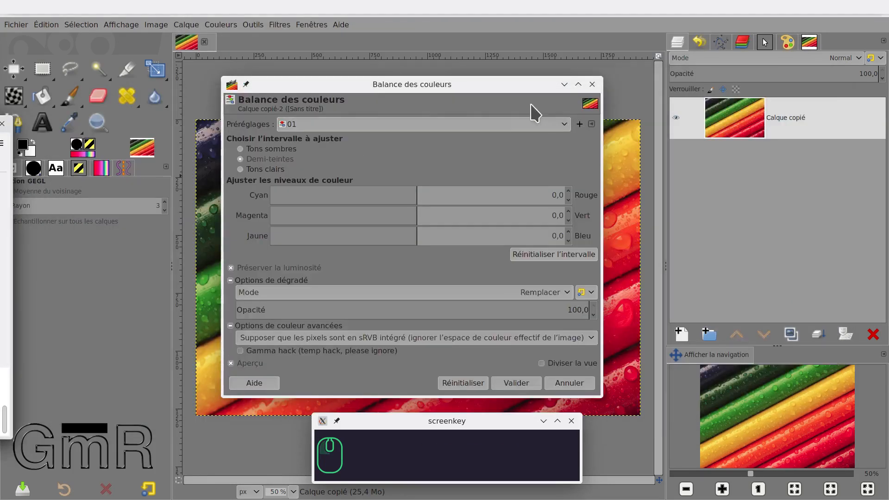
# Run a second import of color balance settings from a saved file into the dialog.
pyautogui.click(592, 124)
pyautogui.click(509, 130)
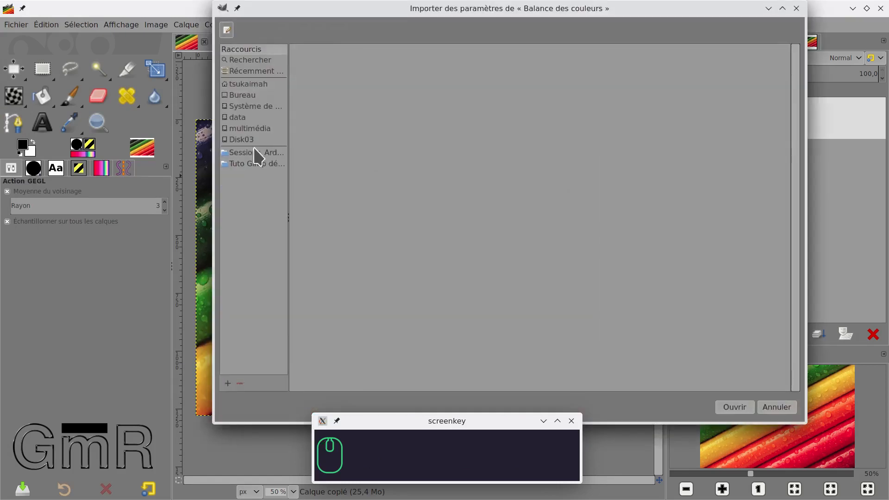
pyautogui.click(305, 102)
pyautogui.click(734, 407)
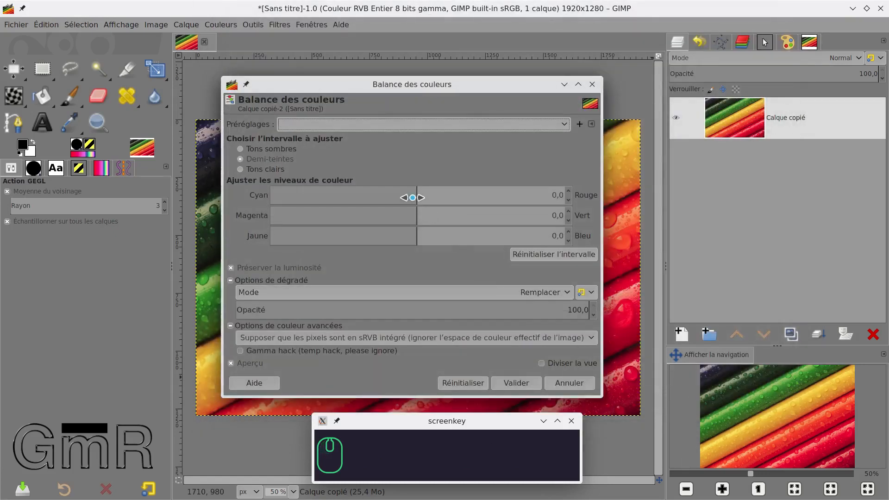
# Open the saved-presets manager, switch between presets 01 and 02, and try its import and export functions with preset 02 selected.
pyautogui.click(565, 124)
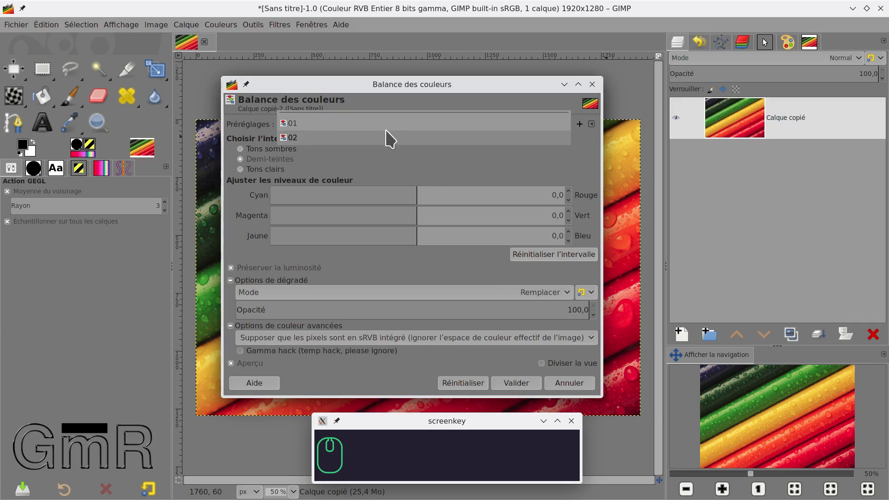
pyautogui.click(590, 135)
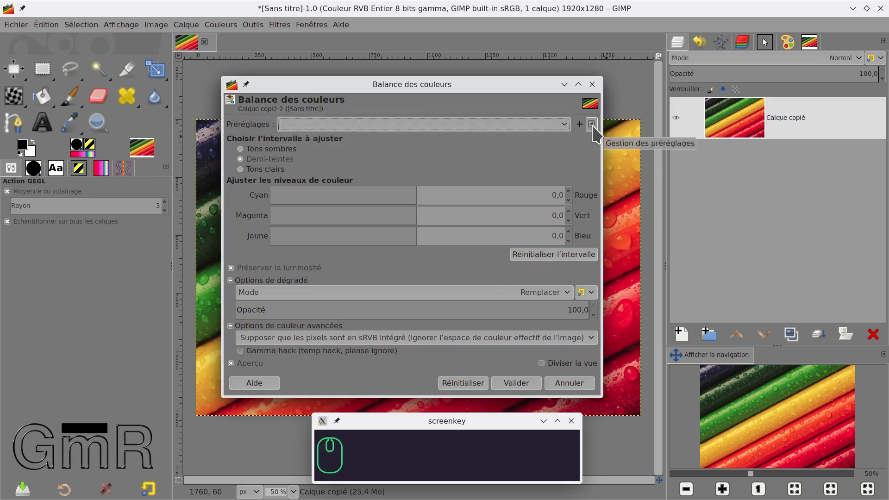
pyautogui.click(592, 126)
pyautogui.click(476, 158)
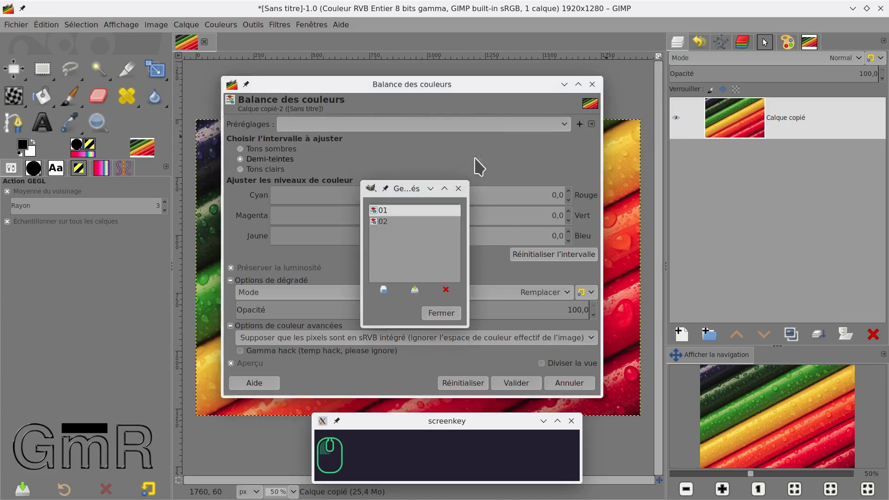
pyautogui.click(383, 220)
pyautogui.click(383, 213)
pyautogui.click(388, 224)
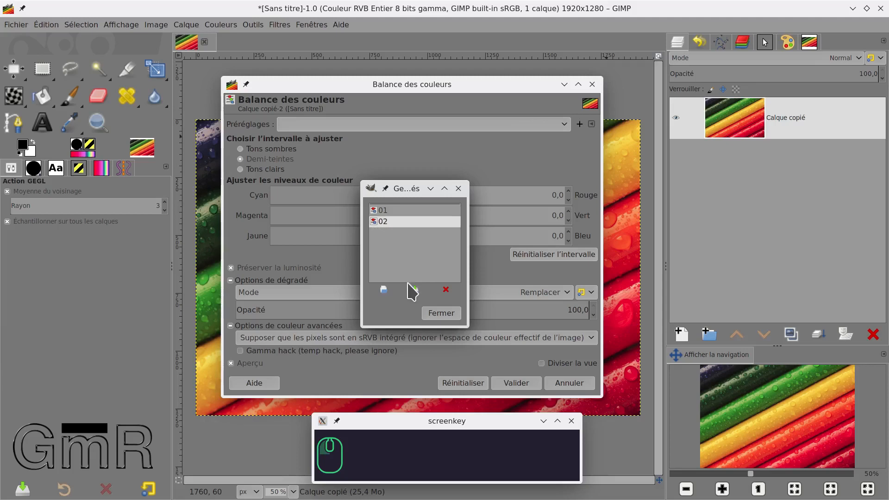
pyautogui.click(383, 289)
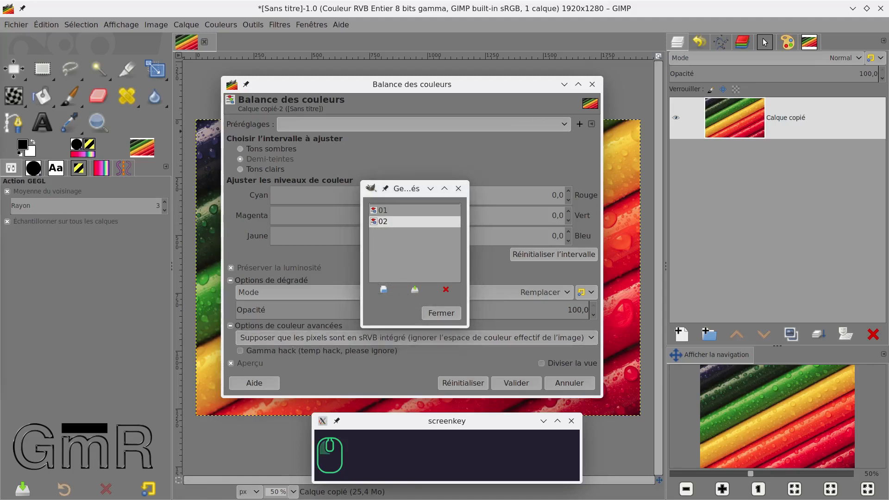
pyautogui.click(412, 290)
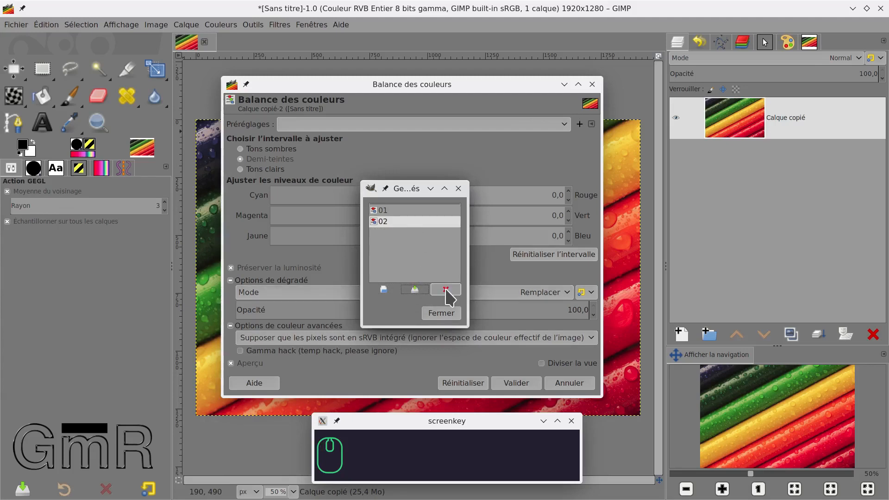
pyautogui.click(418, 292)
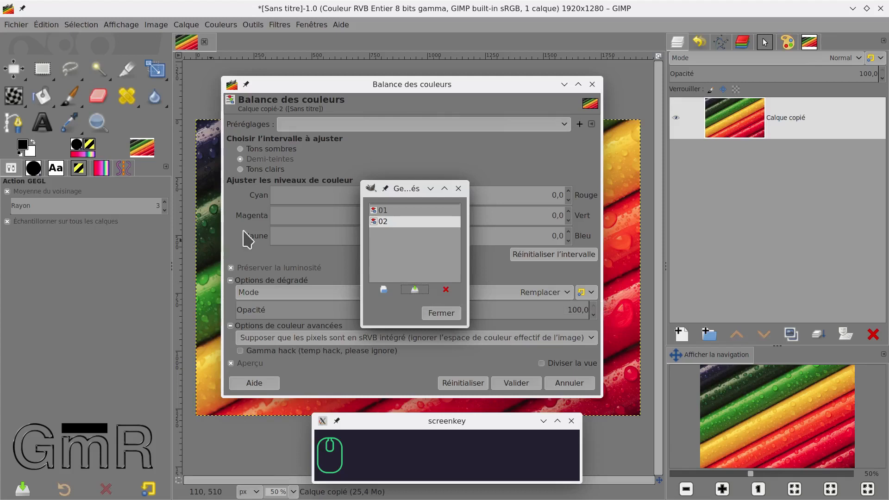
# Delete the saved presets 01 and 02 in the presets manager, close it, and check the preset list.
pyautogui.click(402, 209)
pyautogui.click(449, 290)
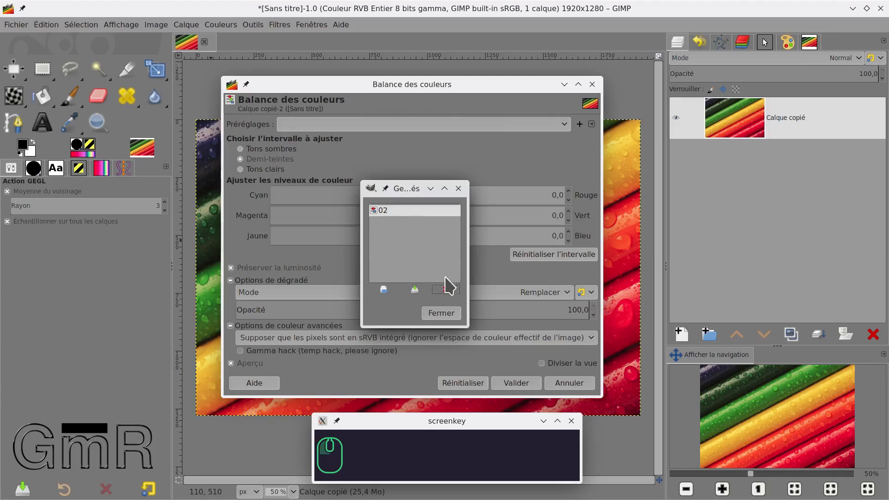
pyautogui.click(449, 289)
pyautogui.click(445, 313)
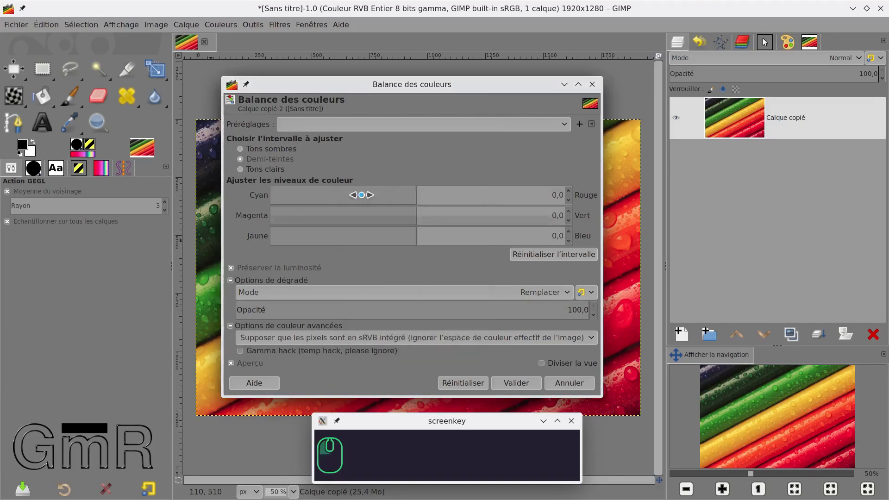
pyautogui.click(563, 127)
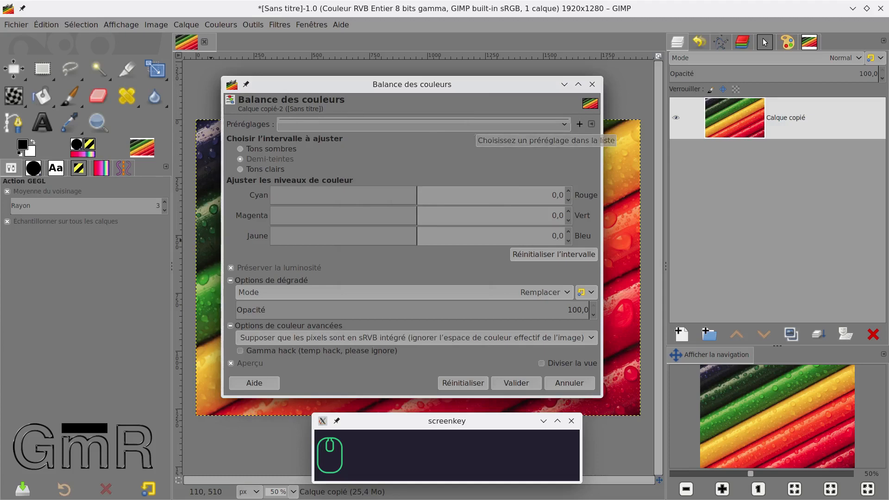
pyautogui.click(465, 125)
# Switch to the Dolphin file manager, open the exported file 02 in Kate, and enlarge its text to examine the stored settings.
pyautogui.moveTo(0, 132); pyautogui.dragTo(398, 104)
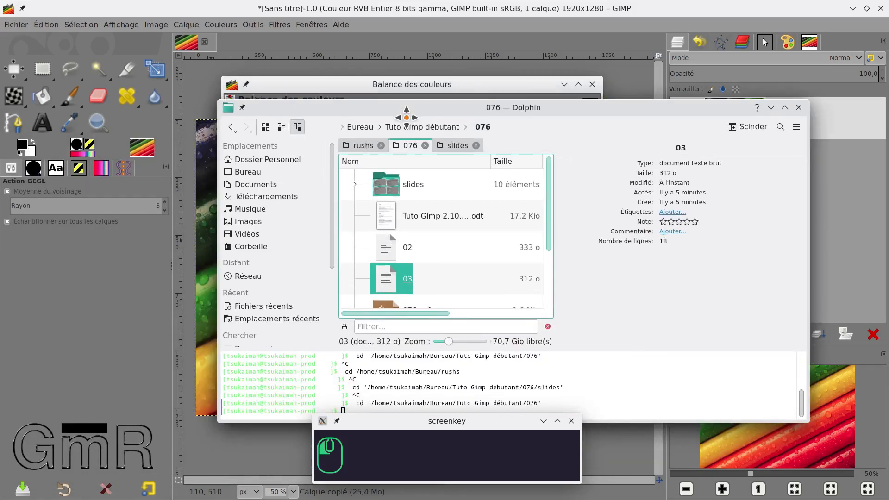
pyautogui.click(375, 235)
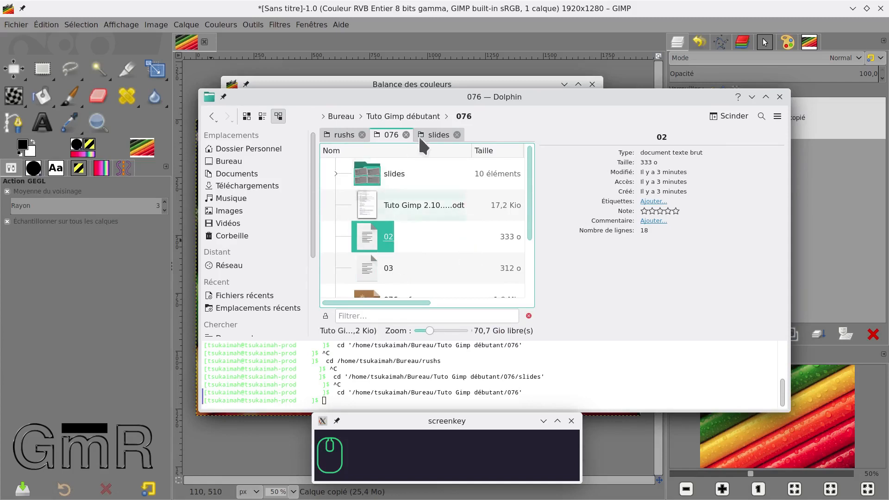
pyautogui.moveTo(416, 97); pyautogui.dragTo(641, 206)
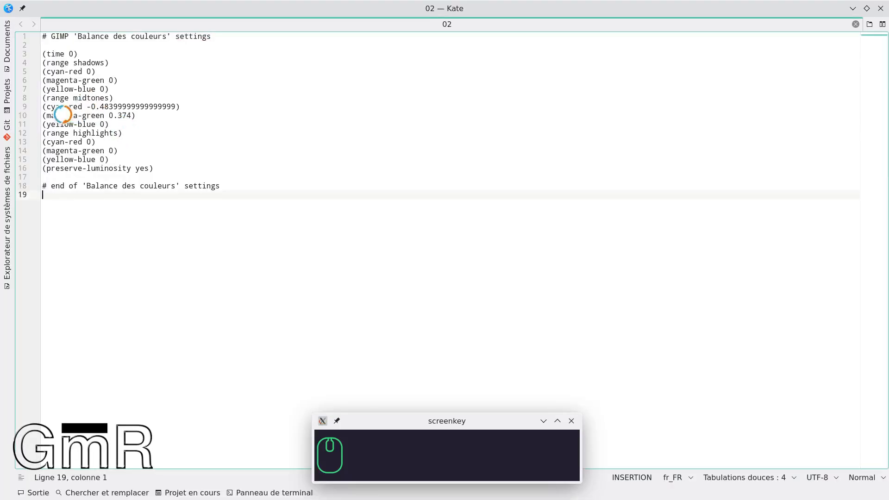
pyautogui.keyDown('ctrl'); pyautogui.scroll(5, 381, 208); pyautogui.keyUp('ctrl')
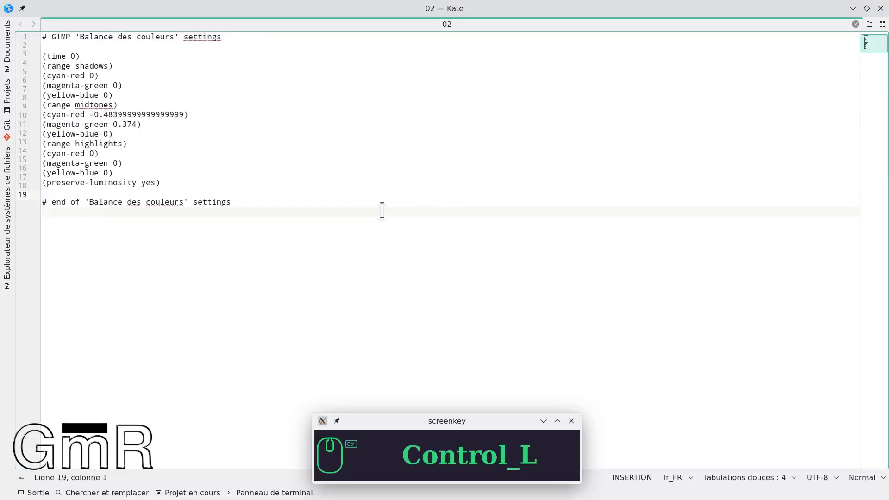
pyautogui.keyDown('ctrl'); pyautogui.scroll(1, 382, 210); pyautogui.keyUp('ctrl')
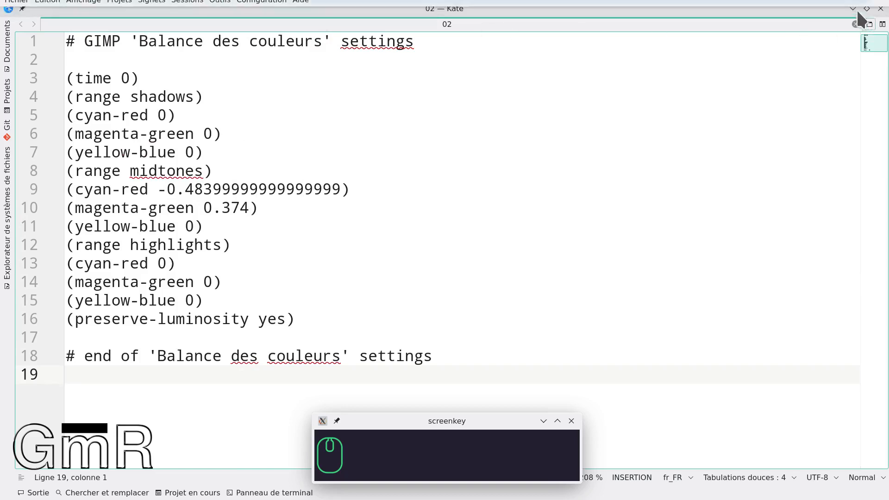
# Shrink the Kate window and move the Balance des couleurs dialog aside to compare both, then dismiss the GIMP message.
pyautogui.doubleClick(778, 10)
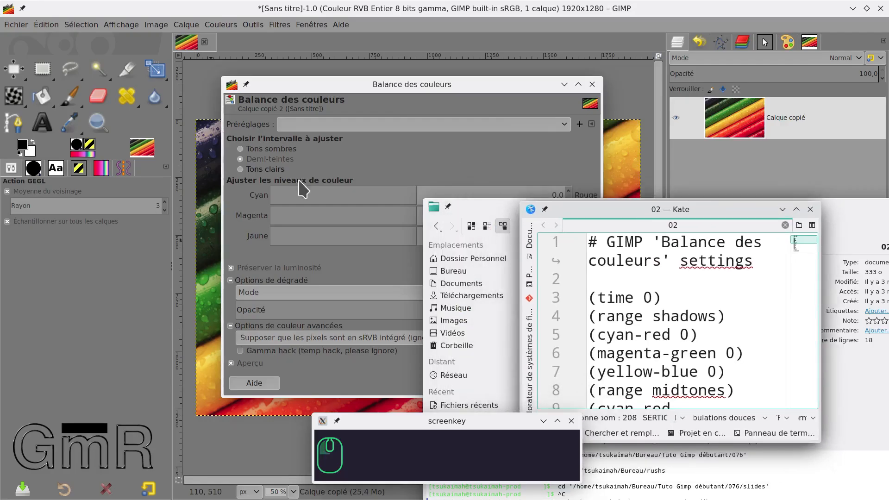
pyautogui.scroll(-1, 727, 327)
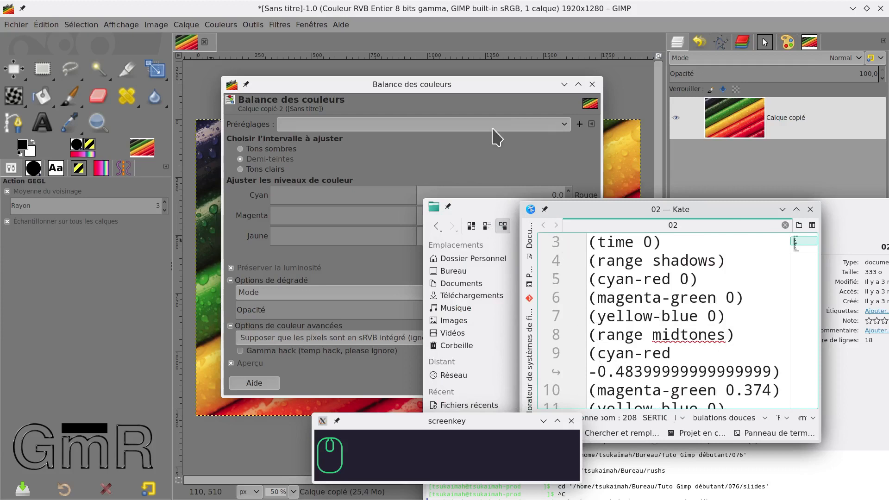
pyautogui.moveTo(481, 85); pyautogui.dragTo(330, 83)
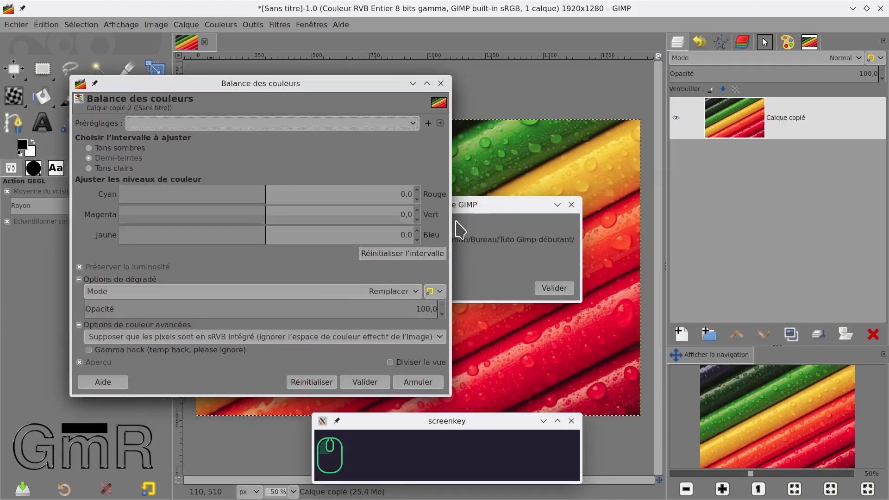
pyautogui.click(512, 256)
pyautogui.click(550, 288)
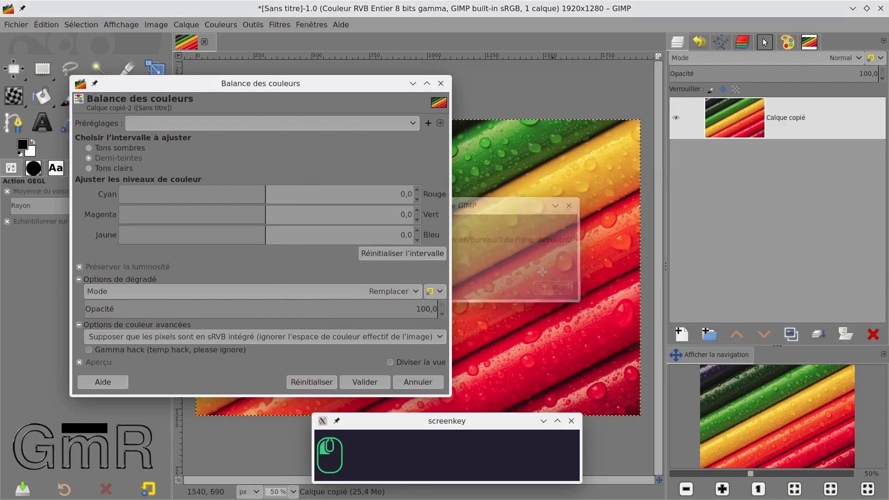
# Set the Cyan–Rouge level of the midtones to -4,0.
pyautogui.click(252, 196)
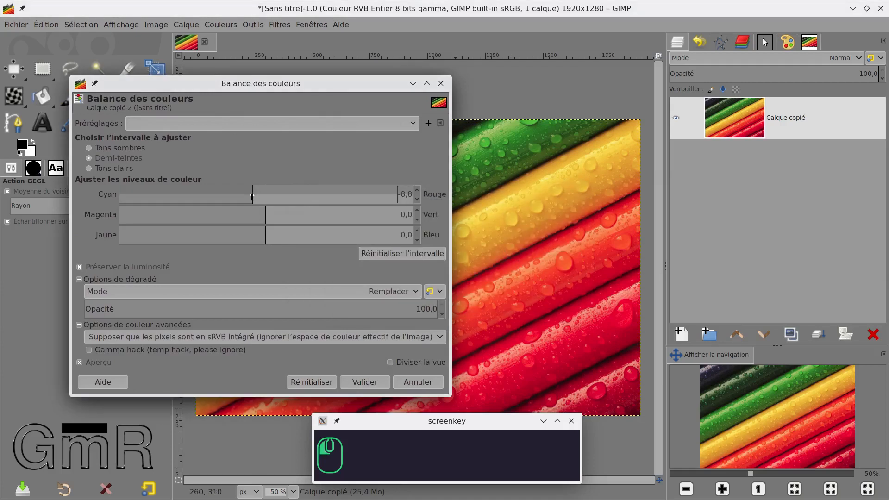
pyautogui.moveTo(253, 197); pyautogui.dragTo(252, 197)
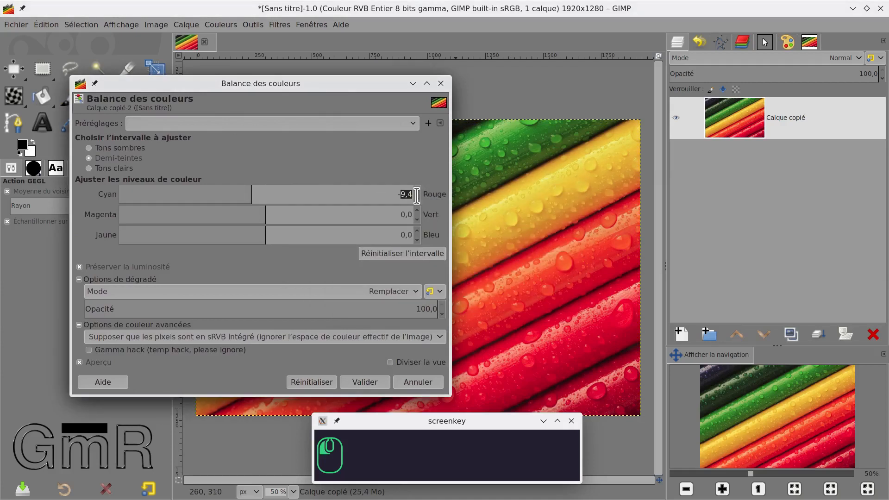
pyautogui.write('0')
pyautogui.press('KP_Delete')
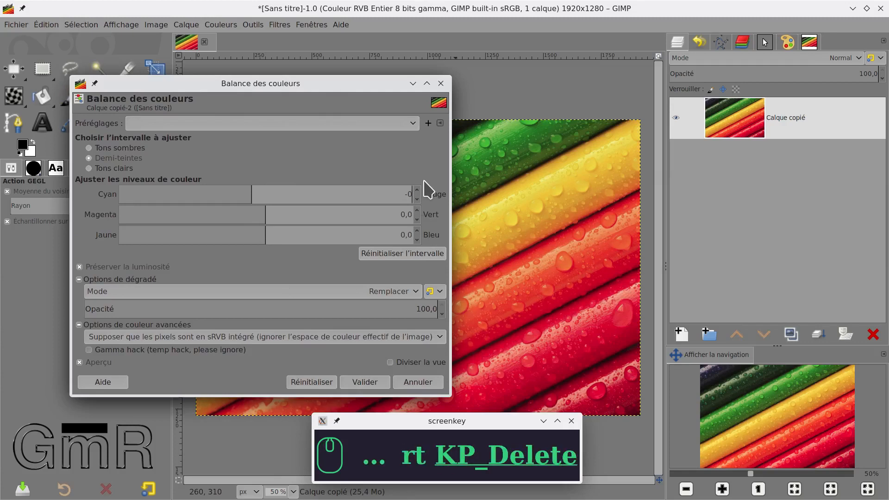
pyautogui.write('4')
pyautogui.press('Left')
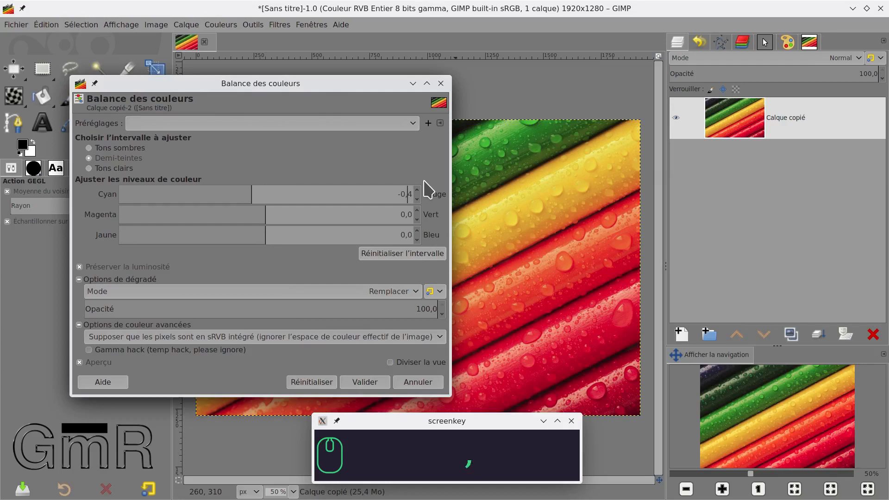
pyautogui.press('Return')
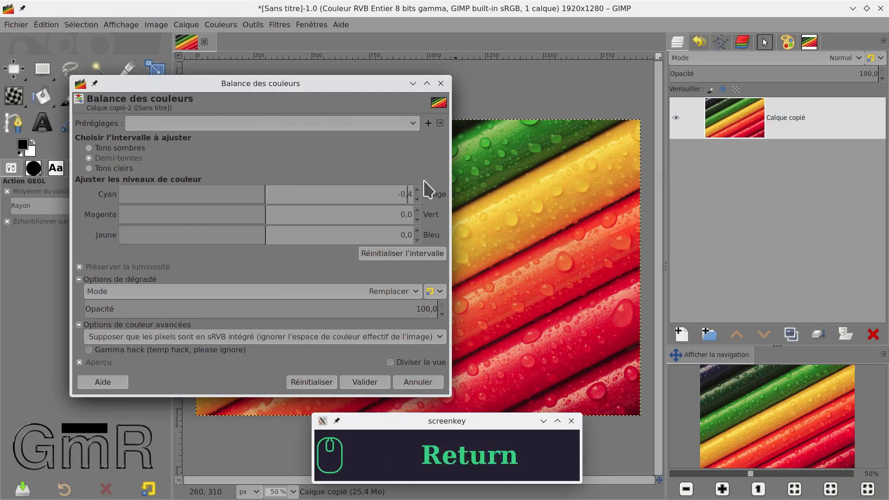
pyautogui.press('BackSpace')
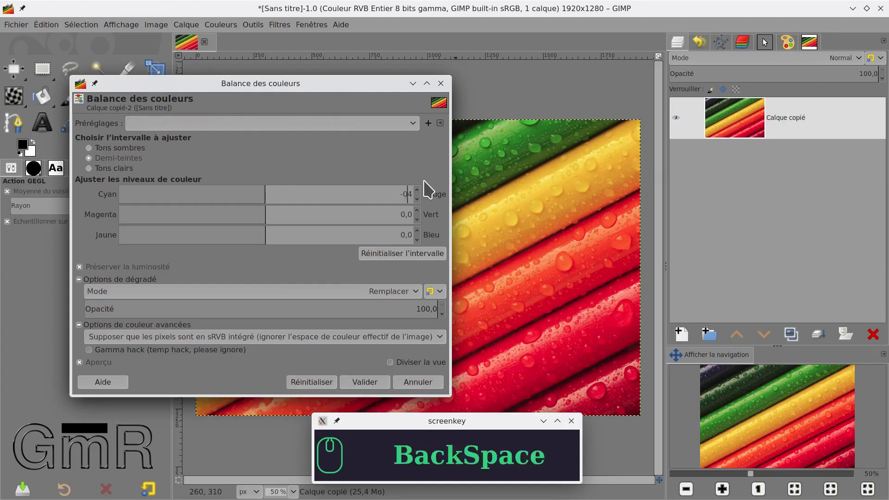
pyautogui.press('Return')
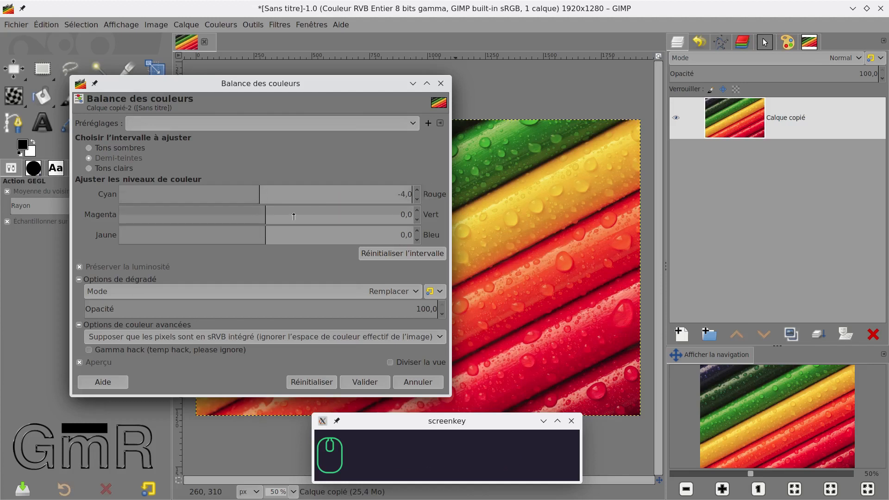
# Set the Magenta–Vert level of the midtones to 50.
pyautogui.click(405, 215)
pyautogui.write('50')
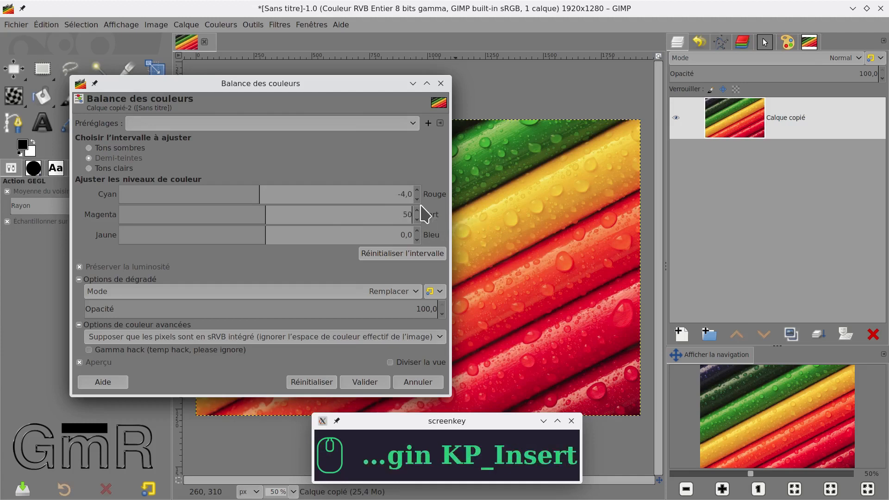
pyautogui.press('Return')
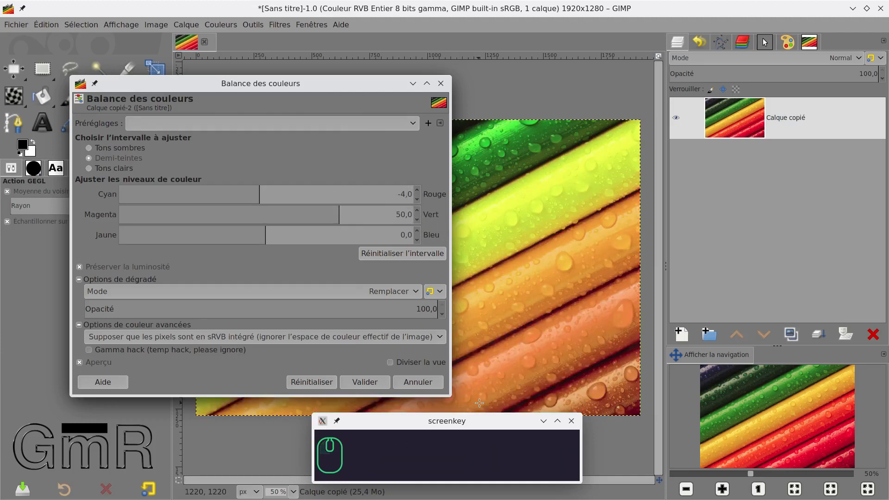
# Enter 0 for the Magenta–Vert level of the midtones.
pyautogui.press('Left')
pyautogui.write('0')
pyautogui.press('Return')
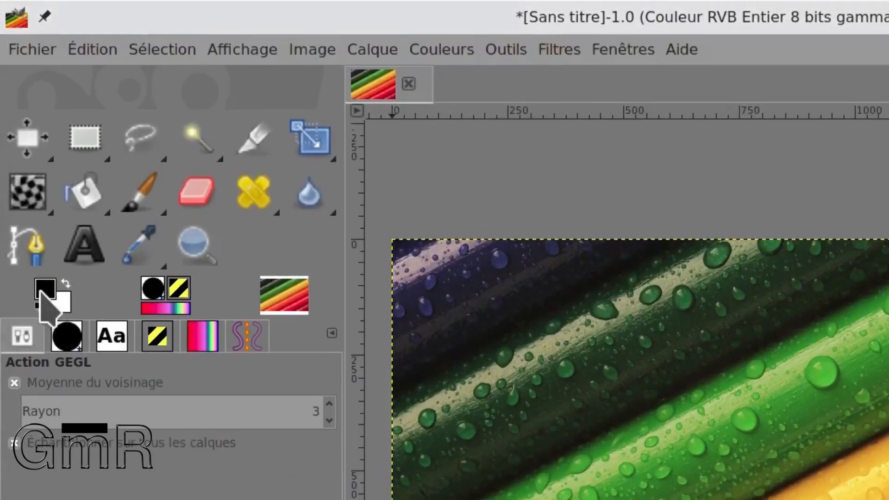
# Try light, dark and more saturated red shades in the foreground color editor, and cancel the color change.
pyautogui.click(42, 290)
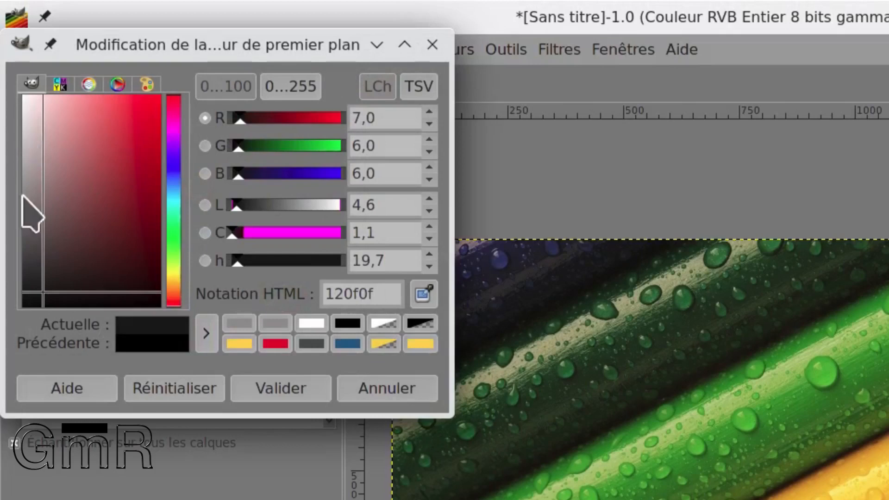
pyautogui.moveTo(44, 287); pyautogui.dragTo(36, 99)
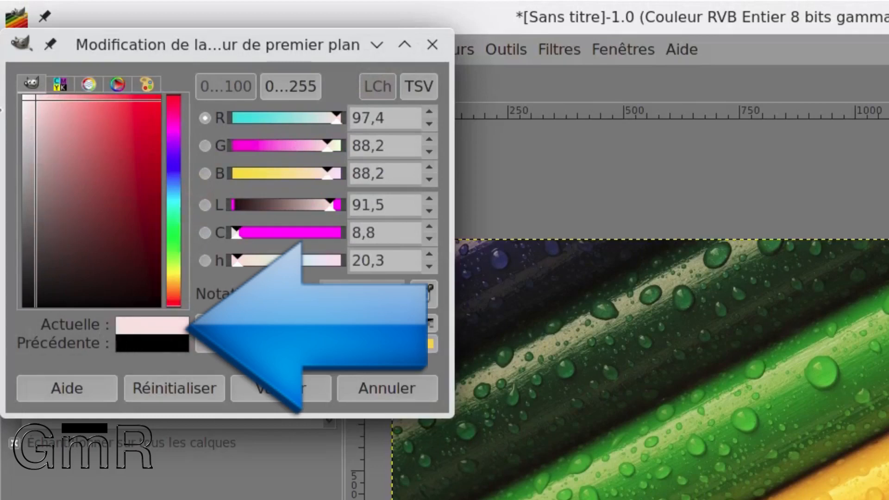
pyautogui.click(34, 111)
pyautogui.moveTo(25, 160); pyautogui.dragTo(153, 223)
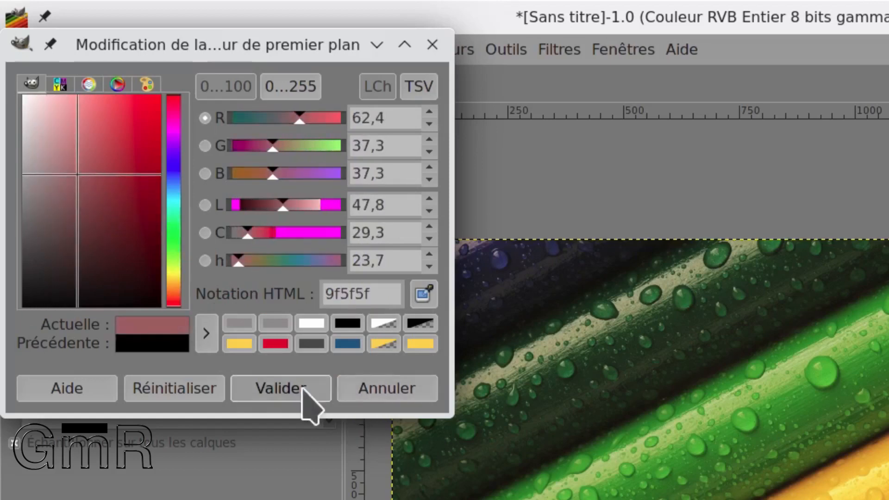
pyautogui.click(403, 399)
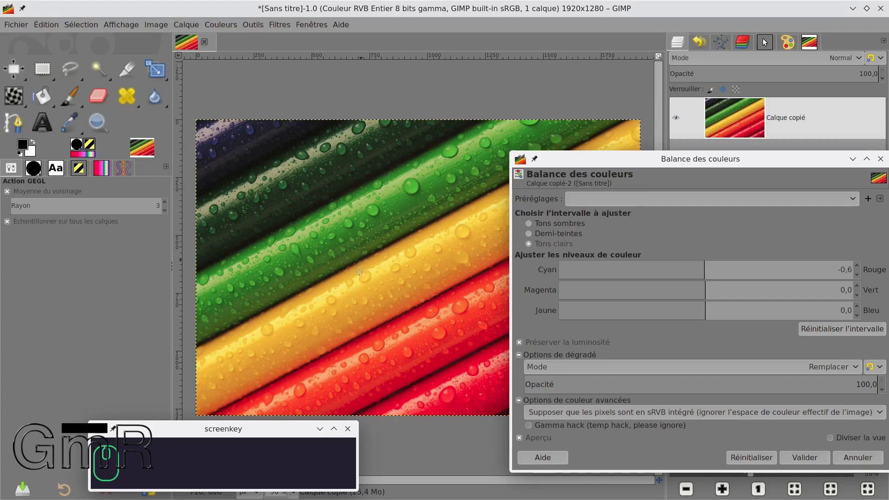
# Set the Jaune–Bleu level of Tons sombres to -100, move the dialog off the image, and return the level to about 0,3.
pyautogui.click(563, 224)
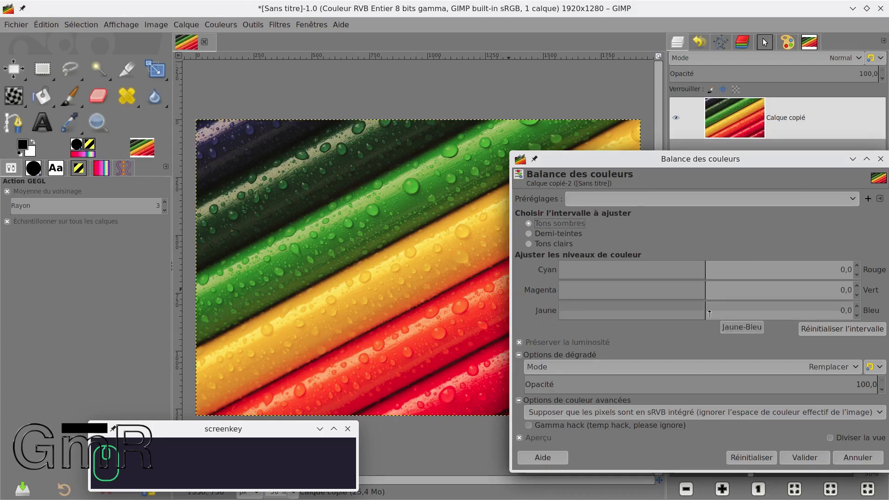
pyautogui.moveTo(705, 313); pyautogui.dragTo(556, 321)
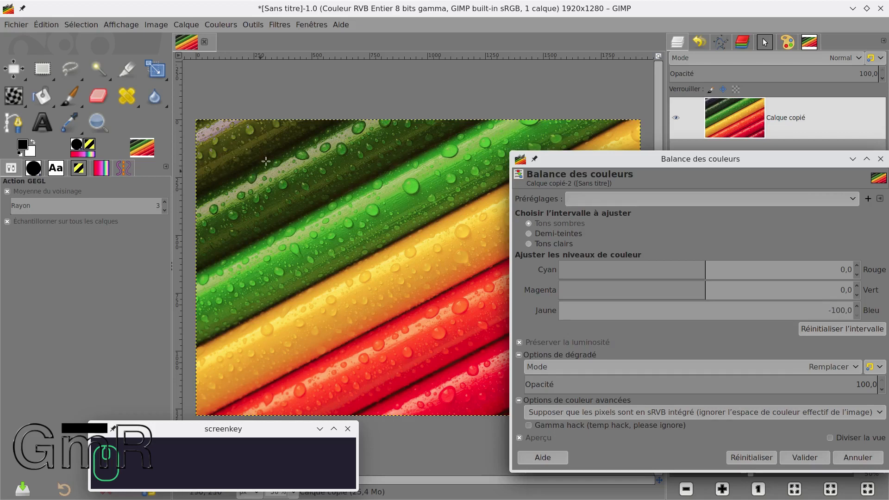
pyautogui.moveTo(663, 158); pyautogui.dragTo(689, 69)
pyautogui.moveTo(735, 227); pyautogui.dragTo(733, 225)
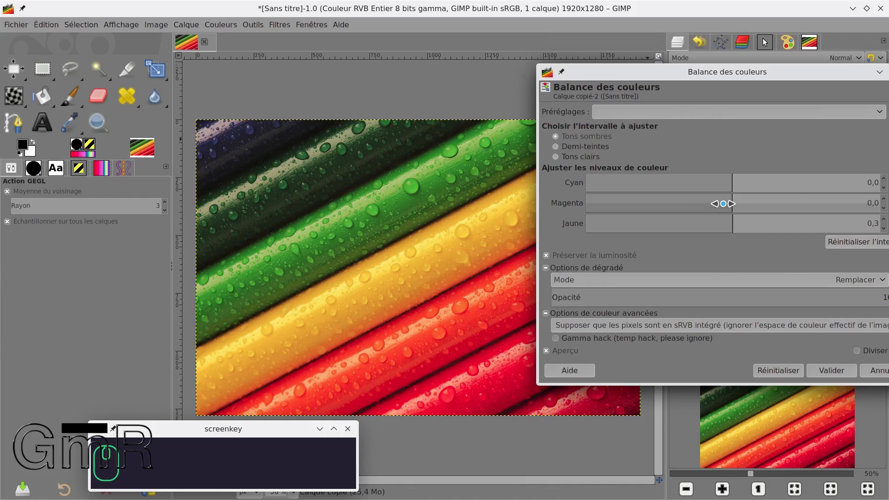
# Lower the Cyan–Rouge level of Tons sombres to about -16,2 and further to -100.
pyautogui.moveTo(727, 185); pyautogui.dragTo(595, 189)
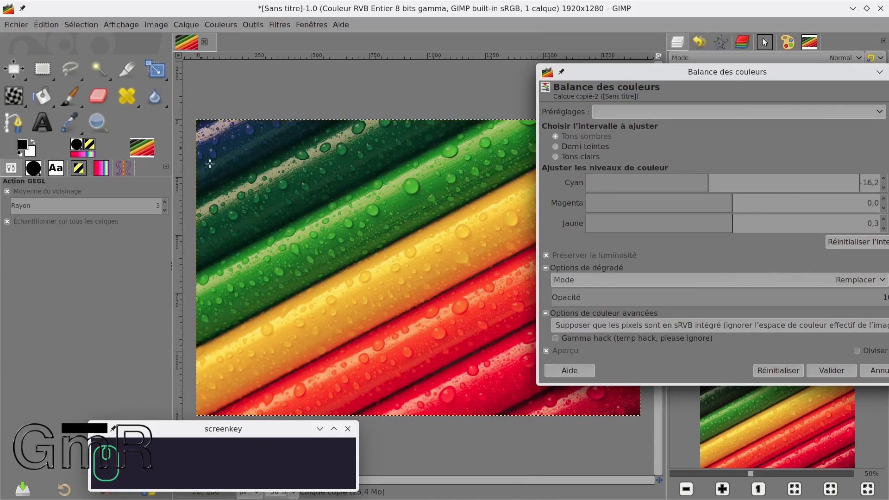
pyautogui.click(709, 184)
pyautogui.moveTo(709, 183); pyautogui.dragTo(585, 189)
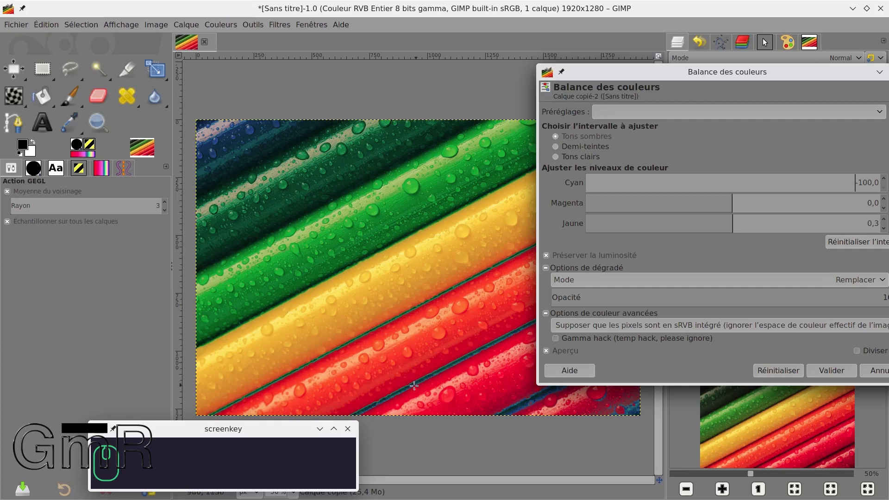
# Reposition the Balance des couleurs dialog over the image and reset all its settings.
pyautogui.moveTo(655, 73); pyautogui.dragTo(551, 66)
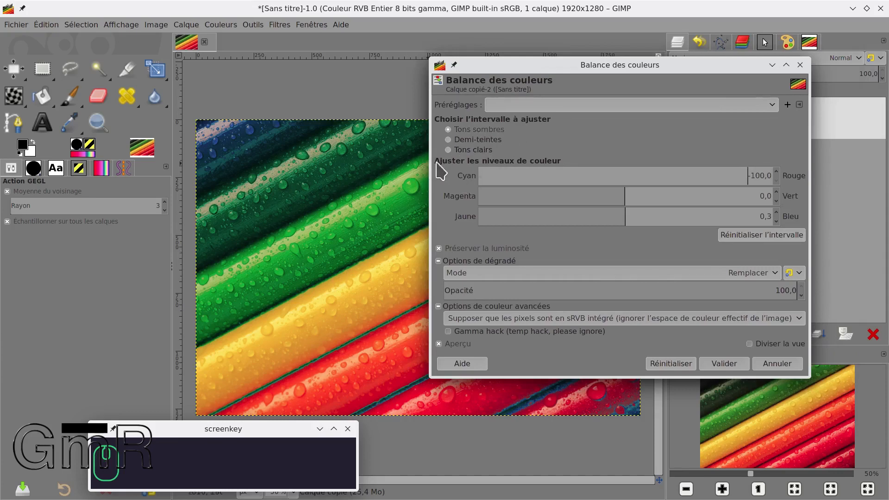
pyautogui.moveTo(531, 64); pyautogui.dragTo(596, 60)
pyautogui.click(739, 360)
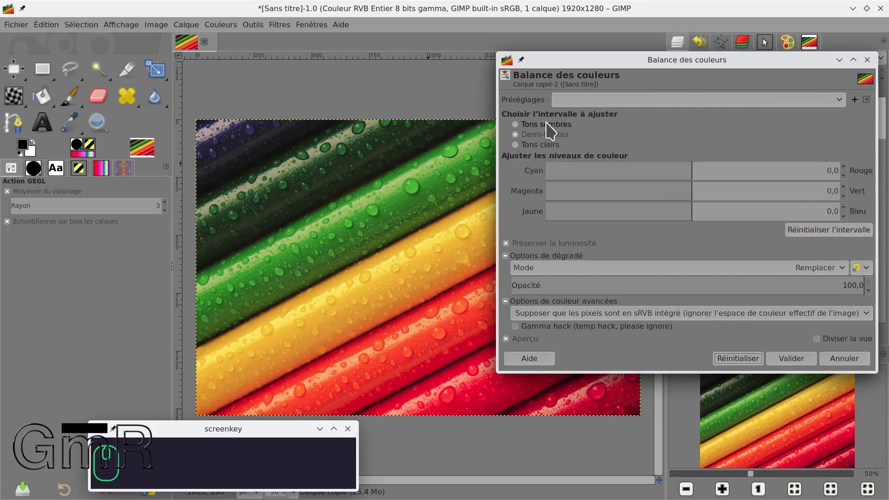
# Adjust the Jaune–Bleu level of Tons sombres to about 21,7 and shift that of Tons clairs toward yellow.
pyautogui.click(547, 124)
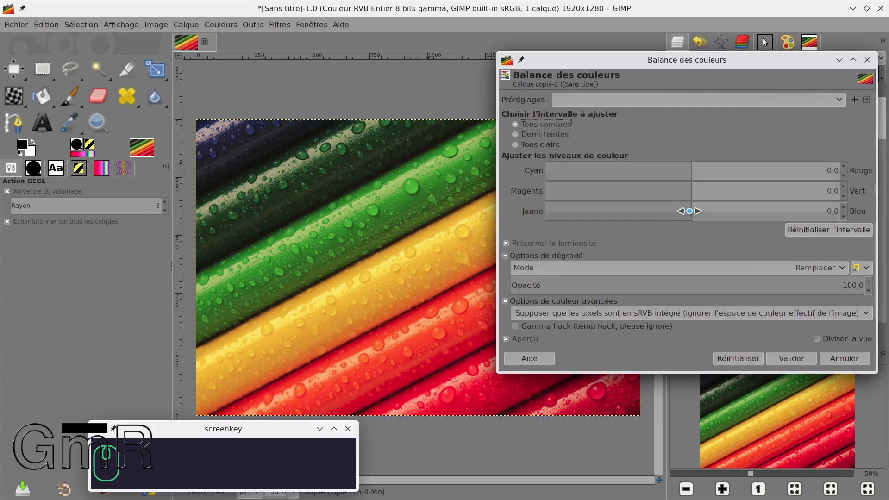
pyautogui.click(689, 214)
pyautogui.moveTo(723, 213); pyautogui.dragTo(775, 213)
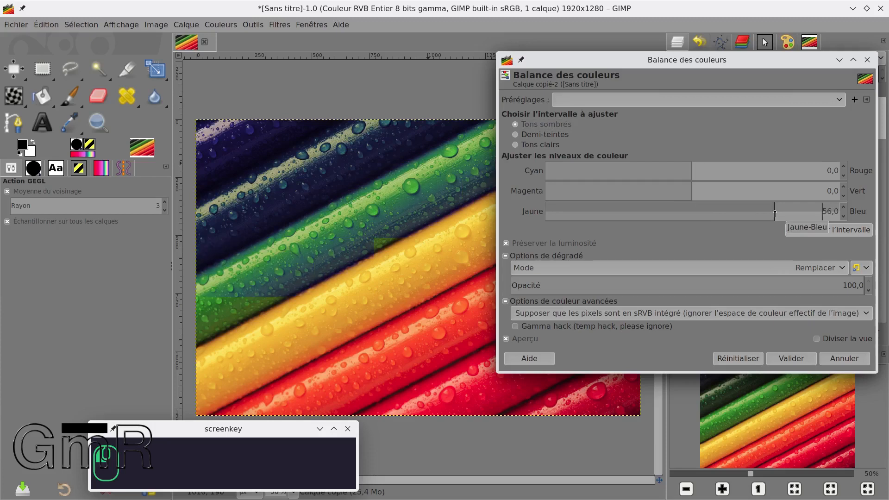
pyautogui.moveTo(775, 213); pyautogui.dragTo(724, 215)
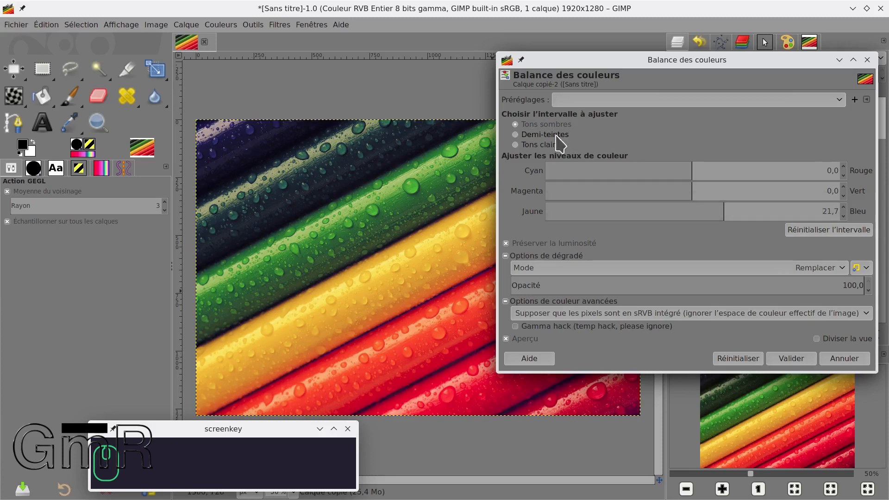
pyautogui.click(542, 144)
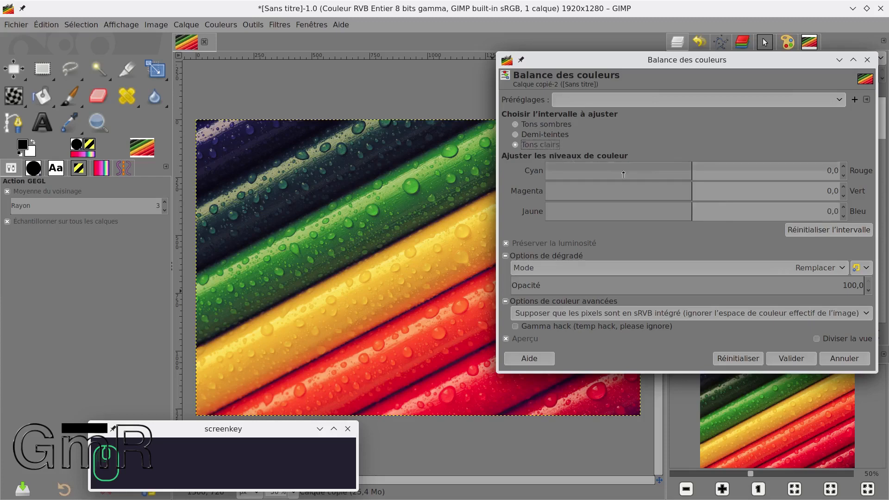
pyautogui.moveTo(689, 214); pyautogui.dragTo(625, 216)
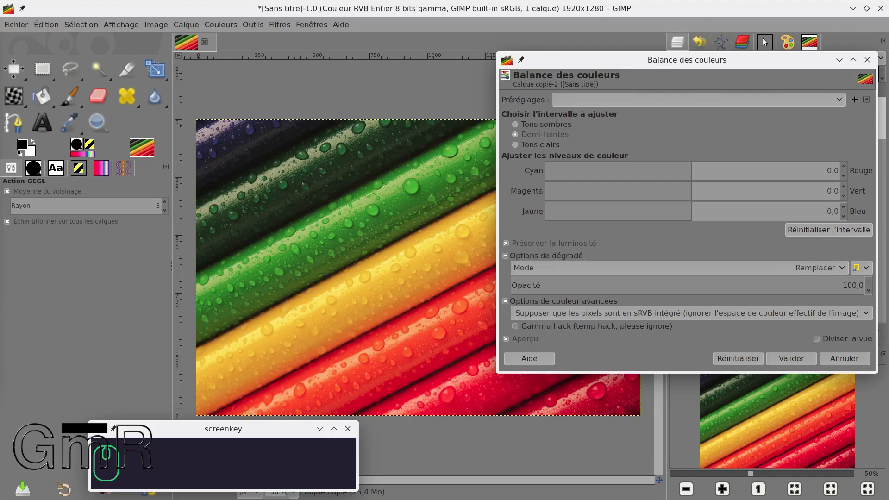
# Move the Balance des couleurs dialog clear of most of the image and set the Cyan–Rouge level of Demi-teintes to 50.
pyautogui.moveTo(750, 63); pyautogui.dragTo(646, 170)
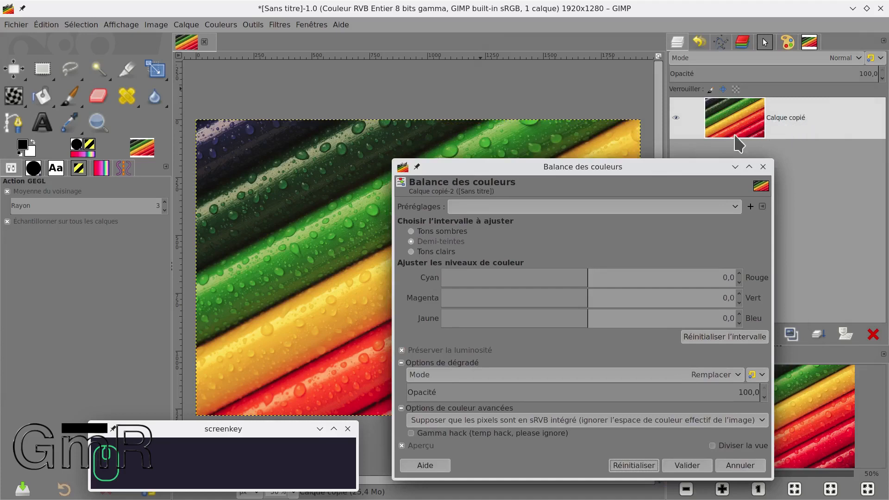
pyautogui.moveTo(677, 172); pyautogui.dragTo(810, 28)
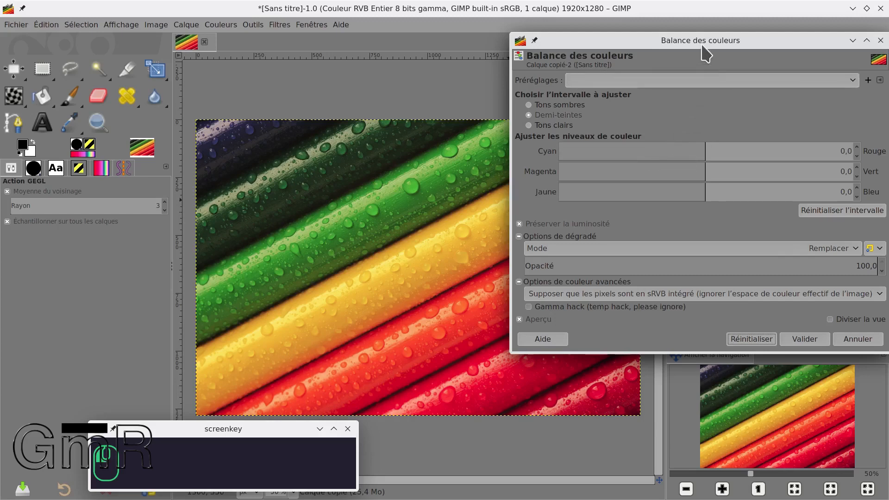
pyautogui.moveTo(702, 47); pyautogui.dragTo(691, 47)
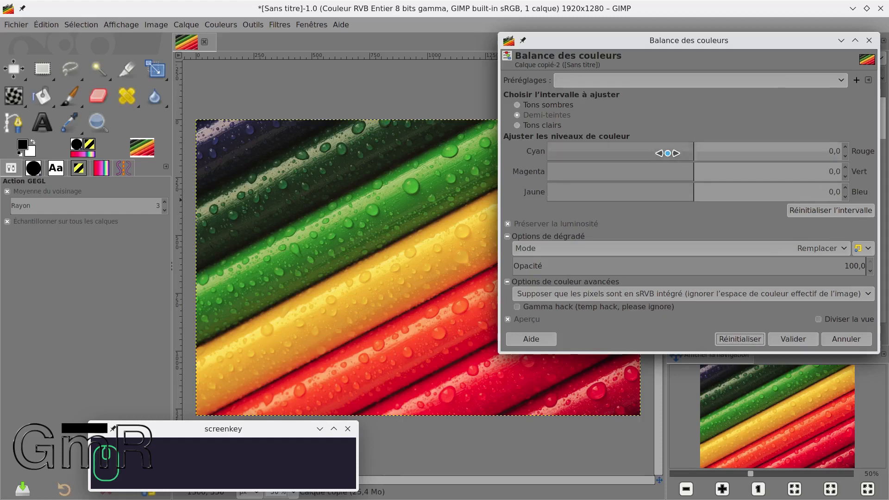
pyautogui.moveTo(596, 155); pyautogui.dragTo(818, 153)
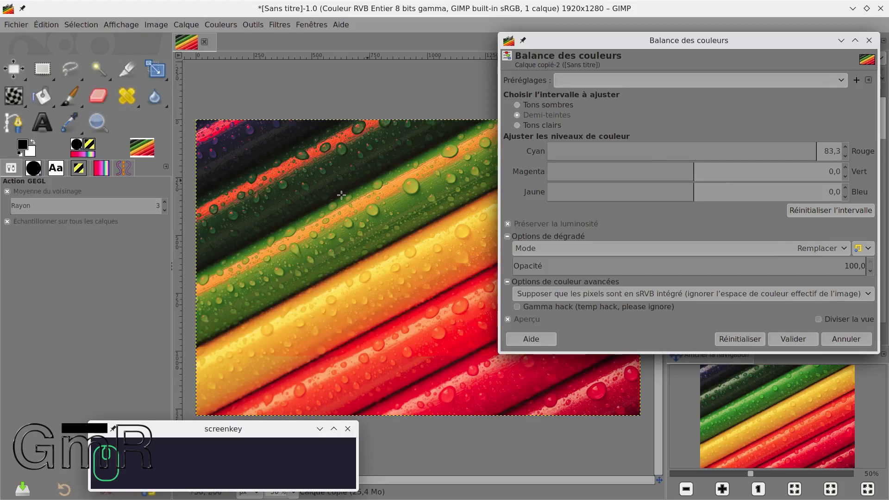
pyautogui.click(756, 150)
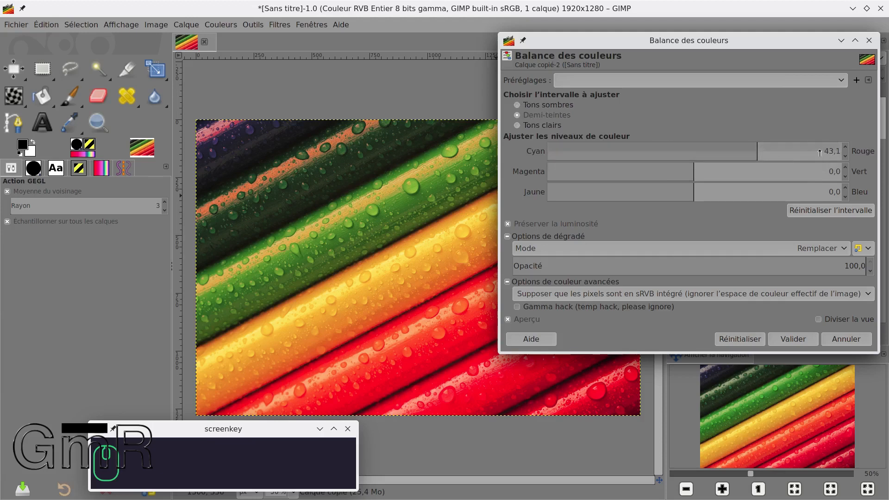
pyautogui.click(846, 147)
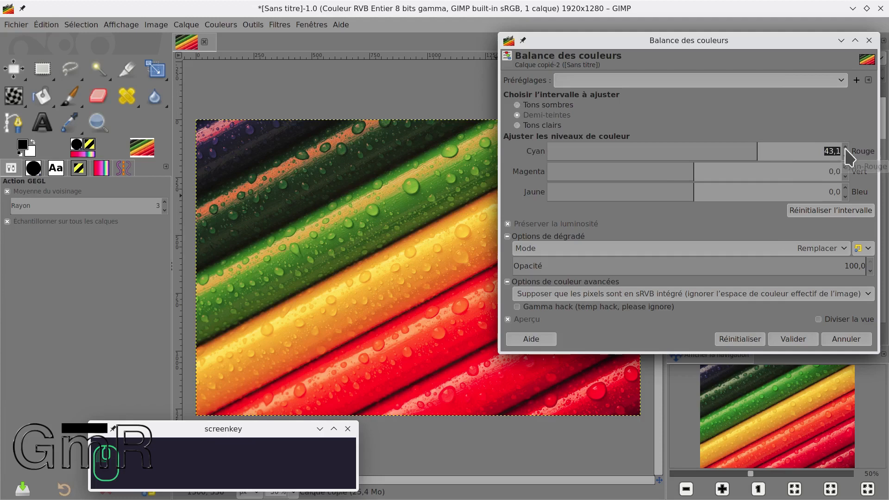
pyautogui.write('50')
pyautogui.press('Return')
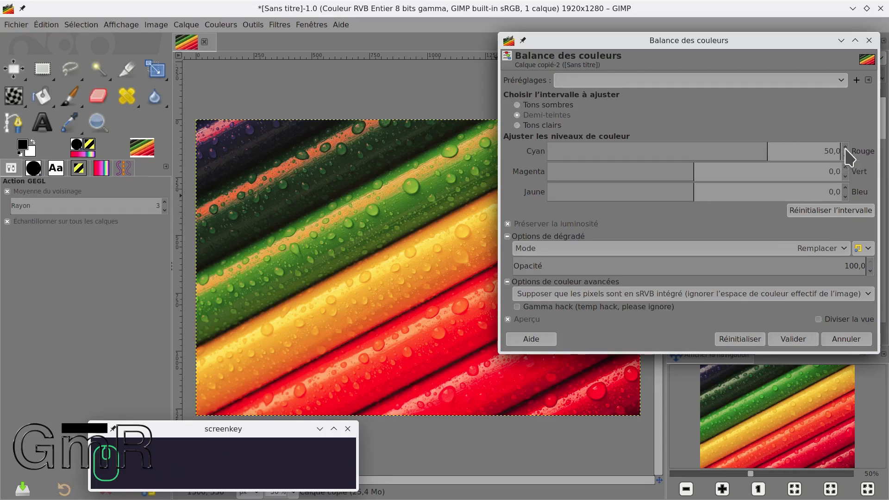
# For Tons sombres, set the Cyan–Rouge level to about -43,4 and the Magenta–Vert level to about -24,8.
pyautogui.click(540, 105)
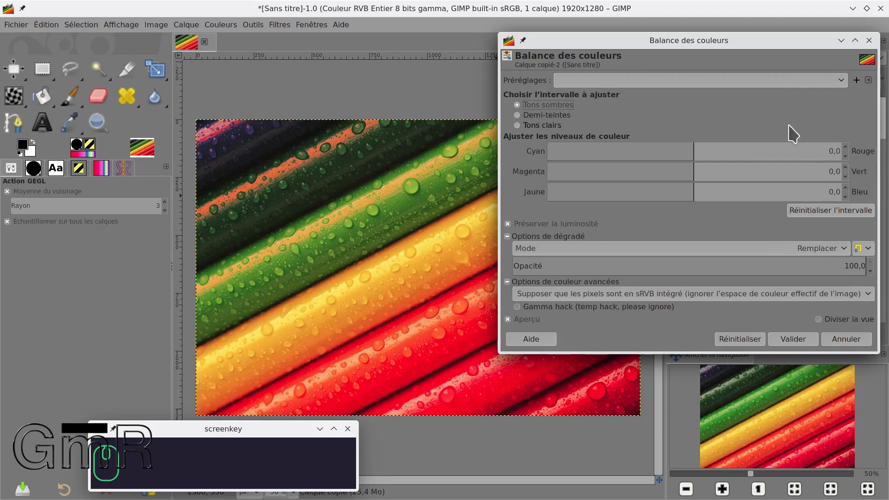
pyautogui.click(549, 115)
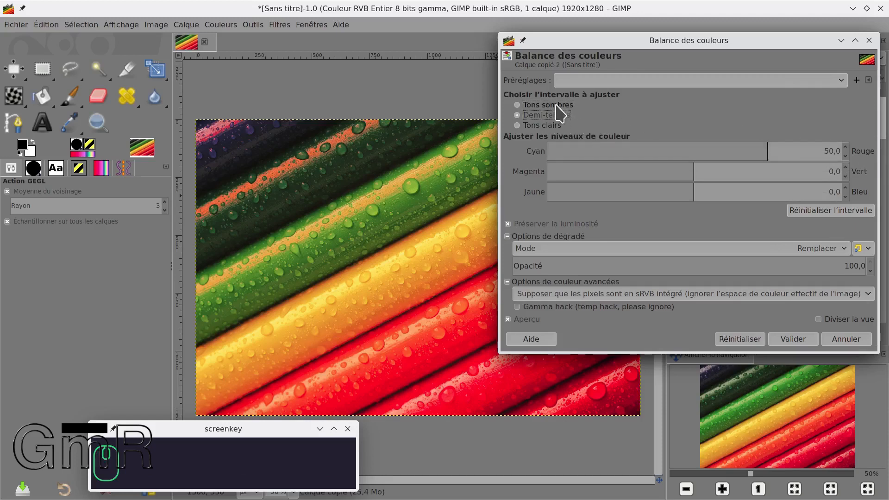
pyautogui.click(551, 105)
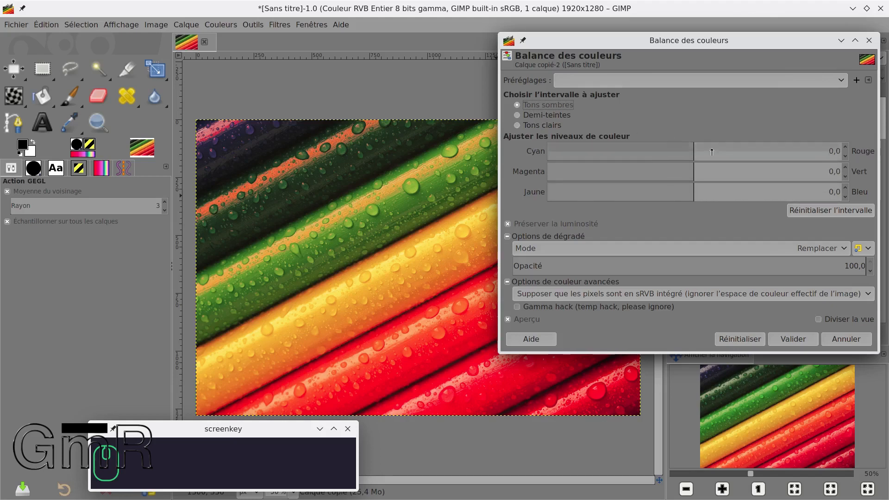
pyautogui.moveTo(691, 151); pyautogui.dragTo(622, 151)
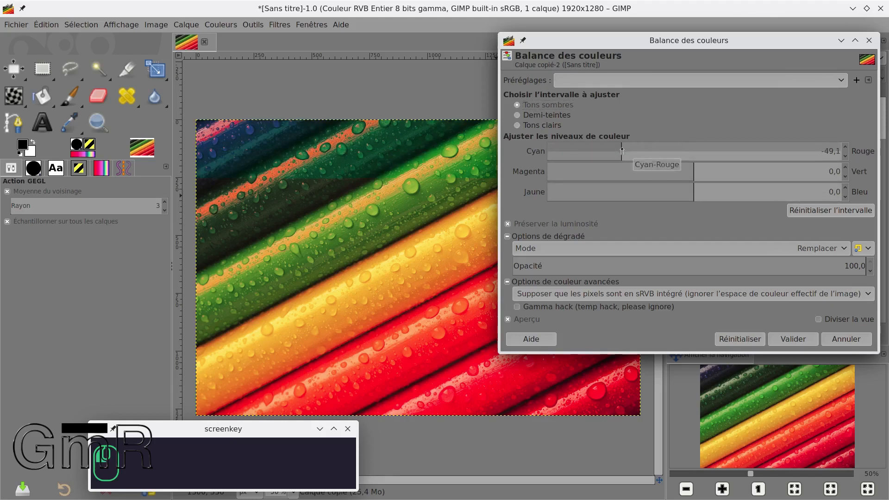
pyautogui.moveTo(621, 151); pyautogui.dragTo(636, 151)
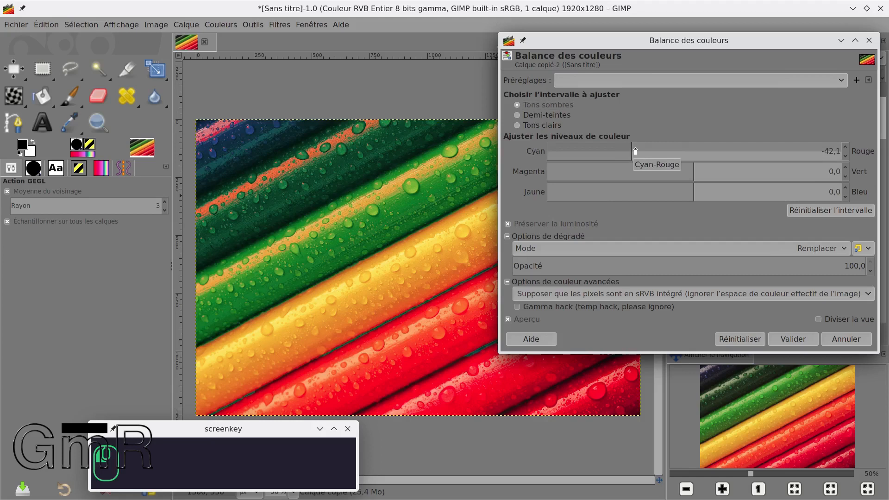
pyautogui.click(642, 174)
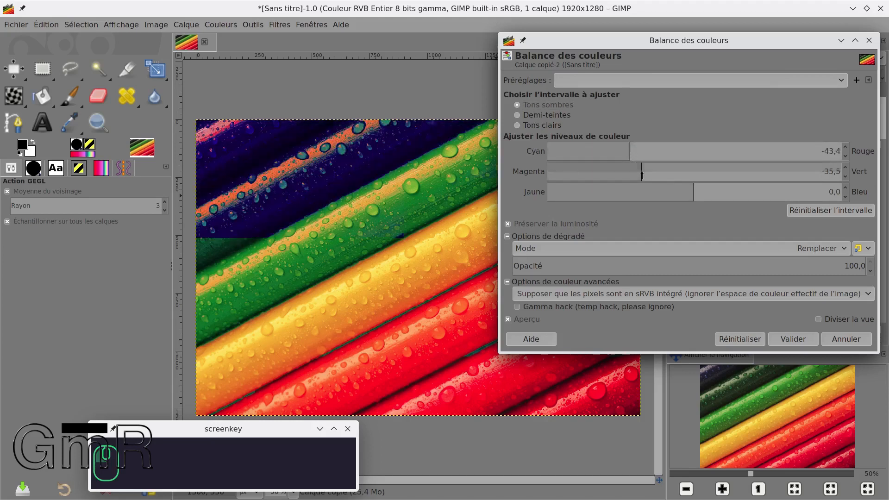
pyautogui.moveTo(642, 175); pyautogui.dragTo(658, 173)
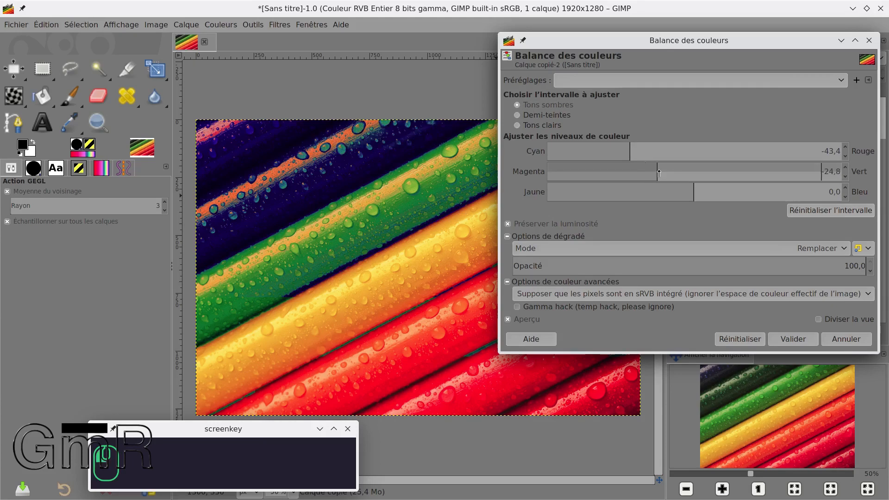
# Set the Jaune–Bleu level of Tons clairs to about 34,6 and return to the Tons sombres range.
pyautogui.click(541, 119)
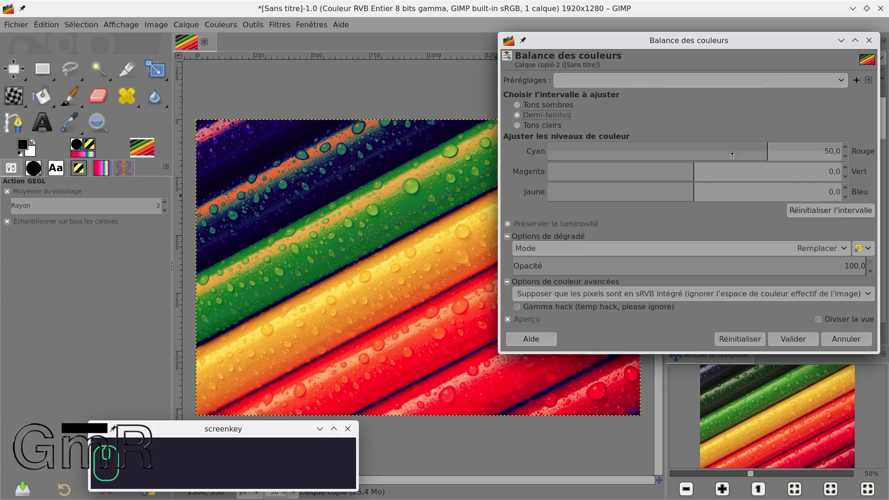
pyautogui.click(541, 127)
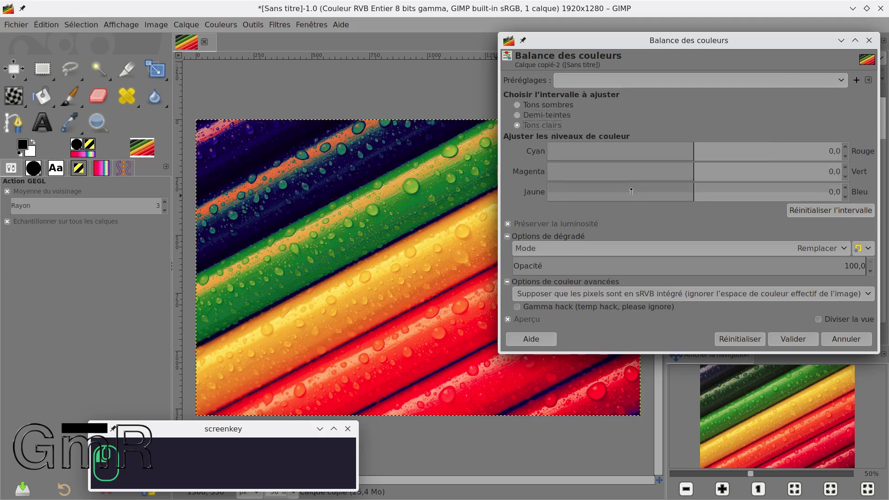
pyautogui.click(744, 195)
pyautogui.scroll(1, 745, 194)
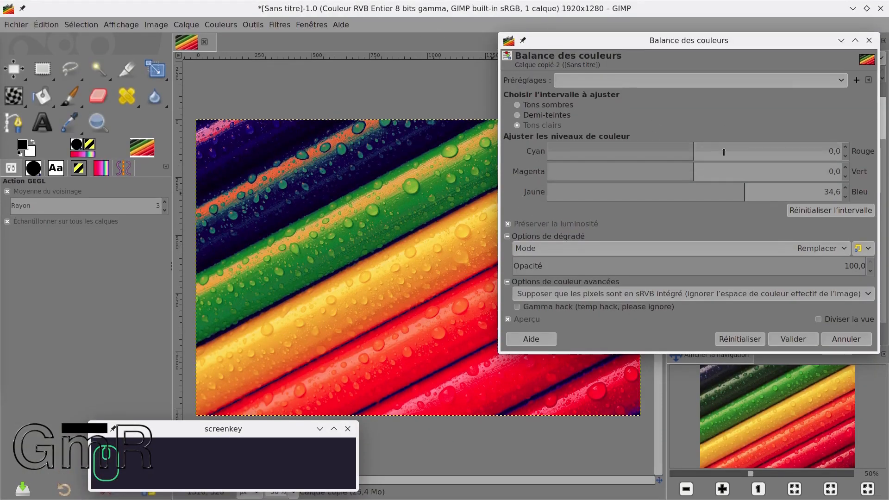
pyautogui.click(542, 106)
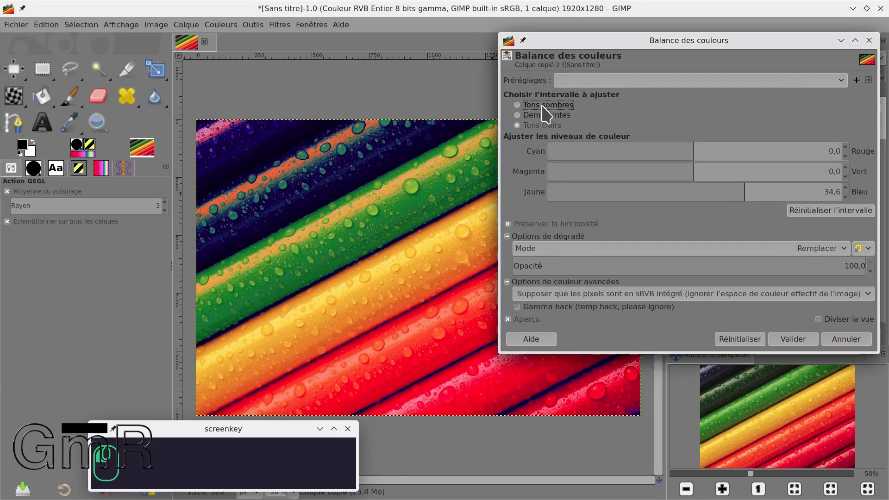
# Reset the color levels of Tons sombres and check the levels of Demi-teintes and Tons clairs.
pyautogui.click(816, 212)
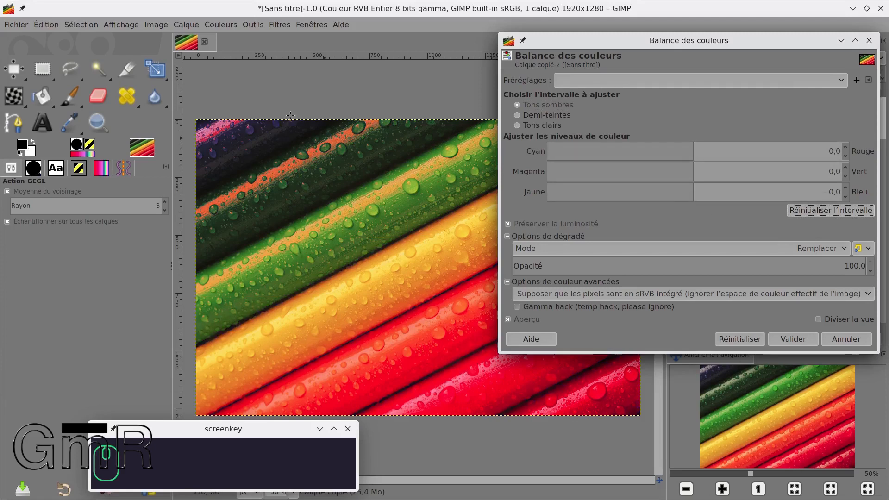
pyautogui.click(551, 116)
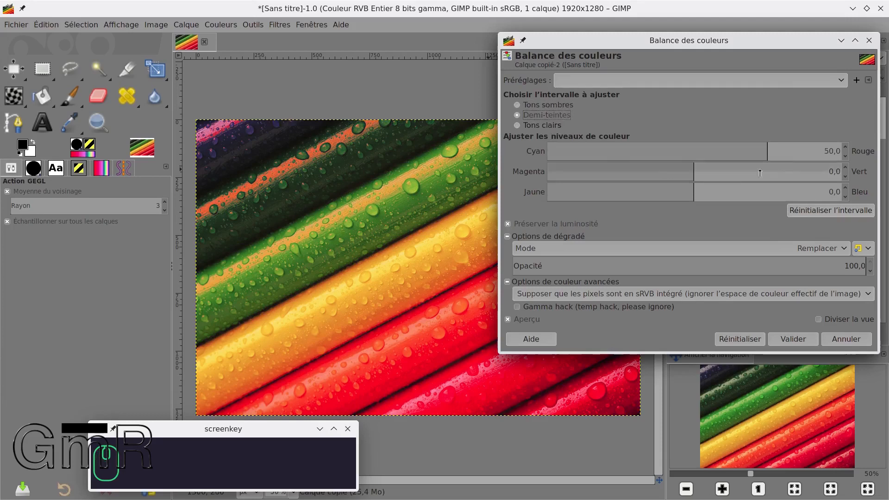
pyautogui.click(532, 126)
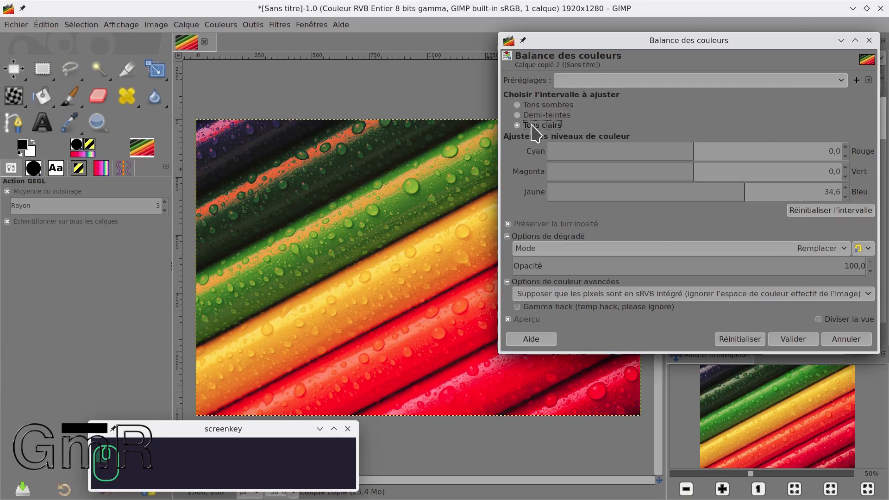
# For Tons sombres, set the Cyan–Rouge level to about -26,4 and the Magenta–Vert level to about 16,7.
pyautogui.click(557, 106)
pyautogui.click(656, 151)
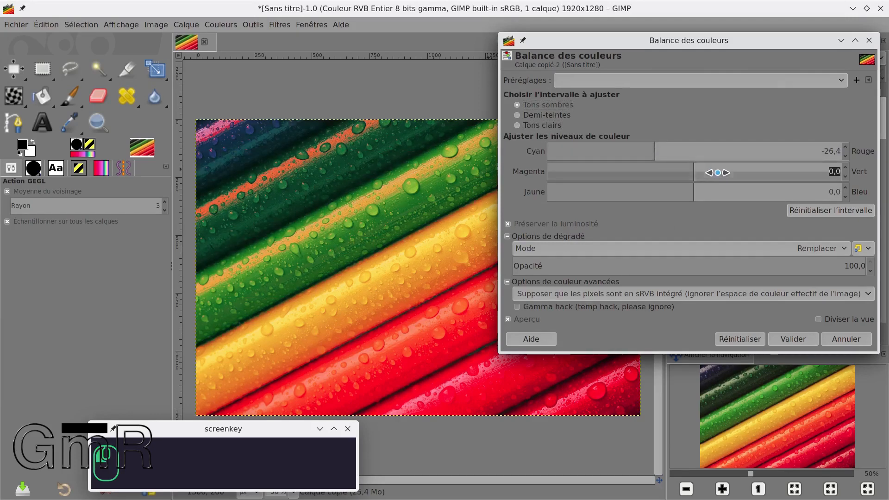
pyautogui.click(719, 172)
pyautogui.click(718, 172)
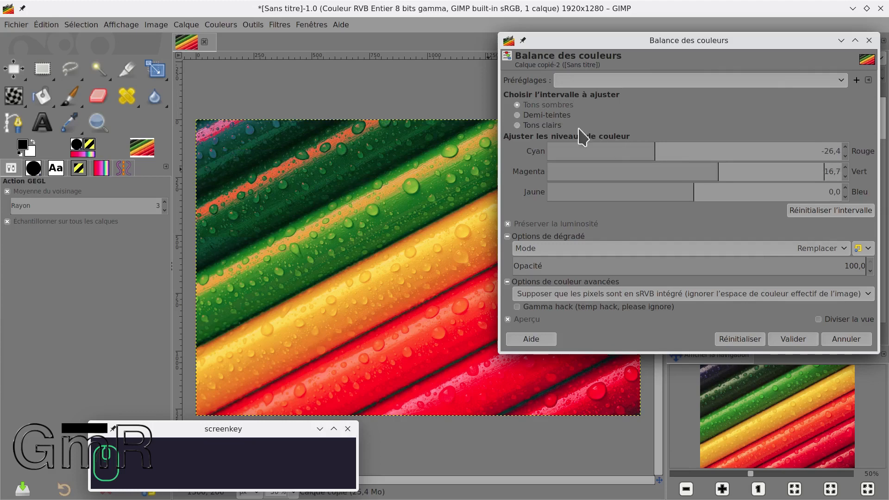
# Look through the Demi-teintes and Tons clairs ranges, and reset only the Tons sombres range.
pyautogui.click(554, 118)
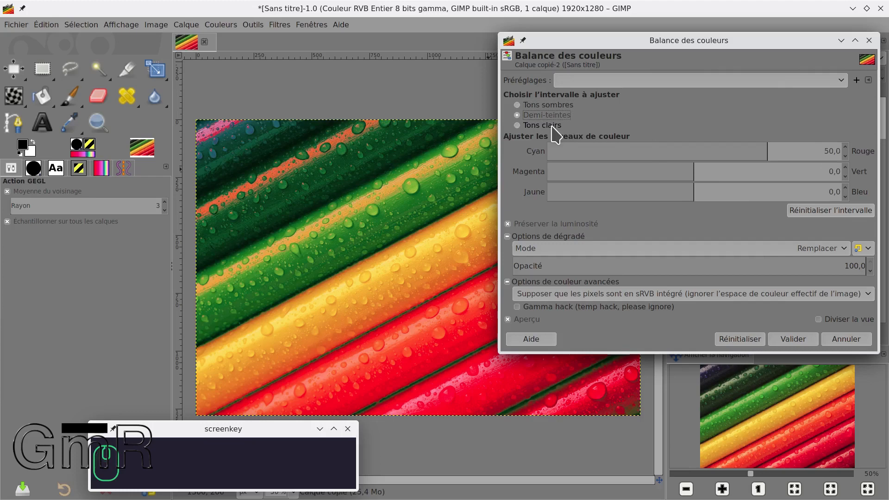
pyautogui.click(552, 127)
pyautogui.click(556, 106)
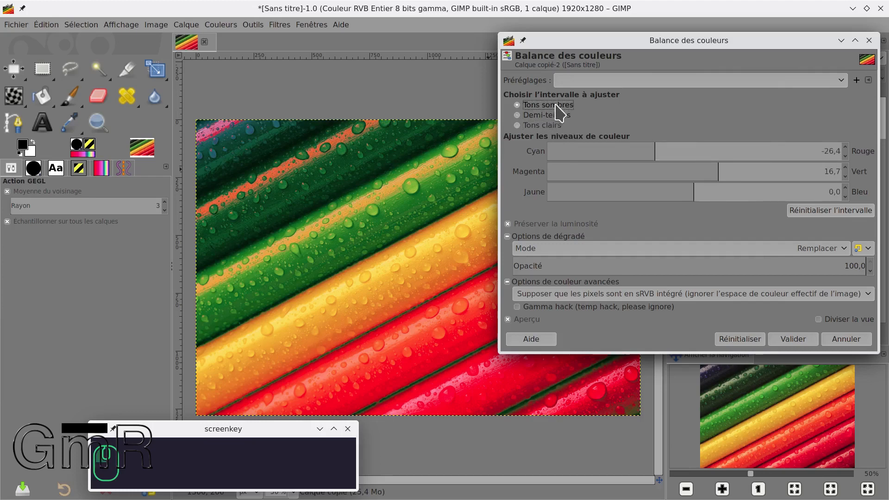
pyautogui.click(821, 210)
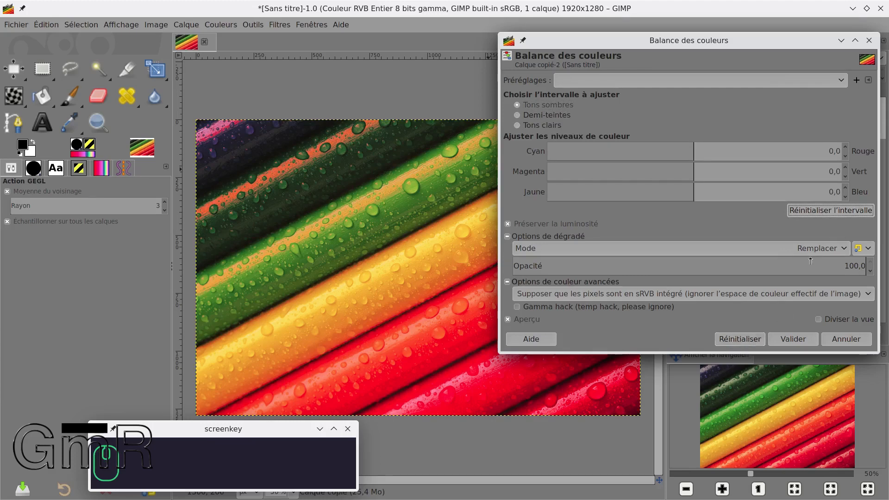
# Try the Normal and Découper blending modes for the adjustment, and set the mode to Multiplier.
pyautogui.click(839, 256)
pyautogui.click(558, 276)
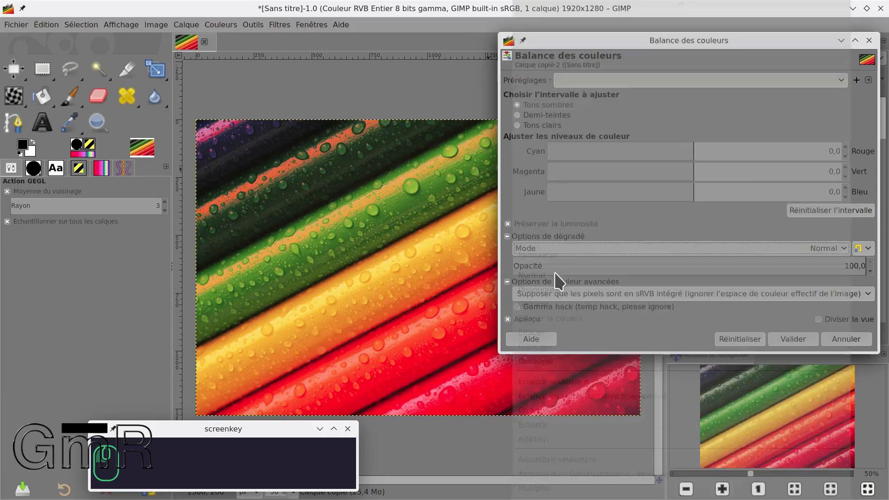
pyautogui.click(801, 251)
pyautogui.click(606, 342)
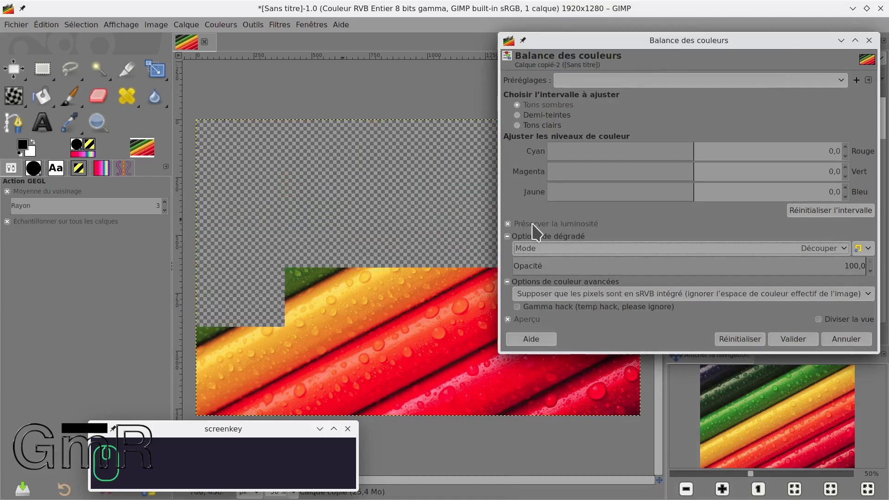
pyautogui.click(836, 254)
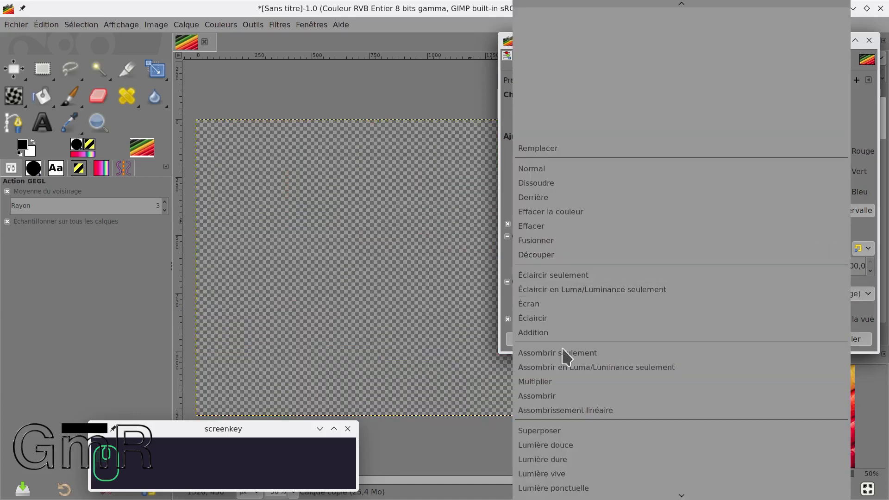
pyautogui.click(542, 383)
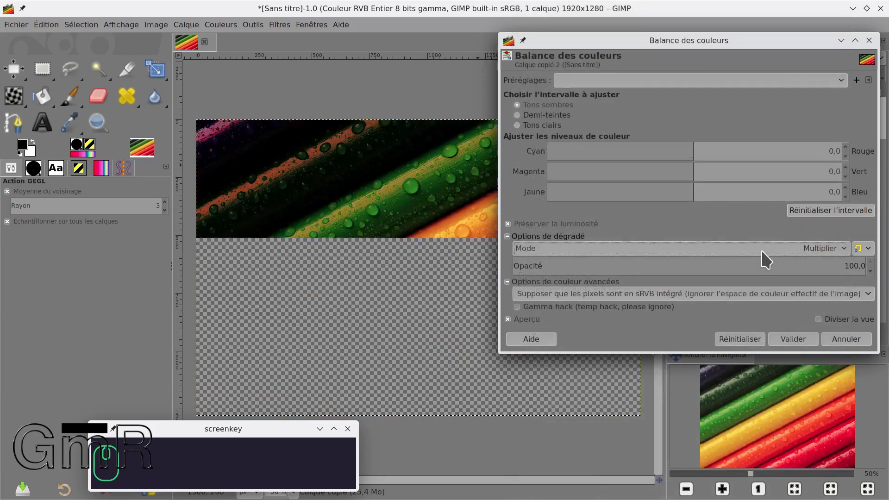
# Shift the Balance des couleurs dialog to uncover the layer's own mode setting, and move it back beside the image.
pyautogui.moveTo(787, 40); pyautogui.dragTo(532, 68)
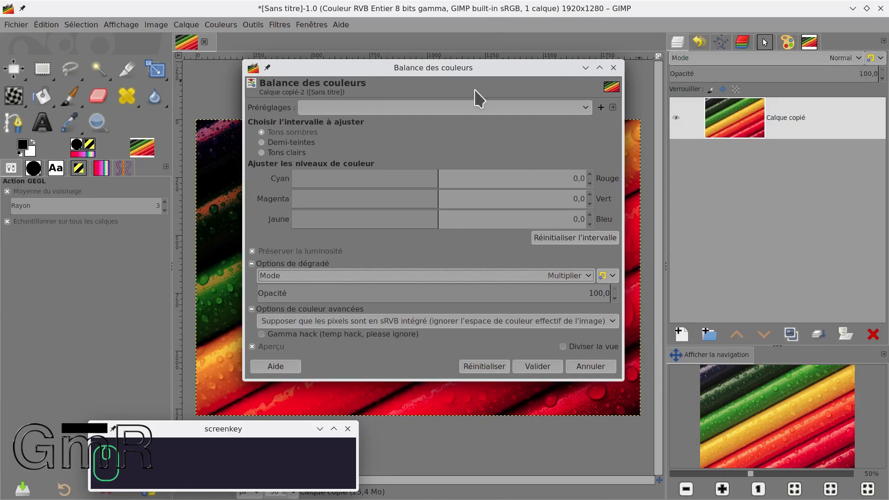
pyautogui.moveTo(486, 73); pyautogui.dragTo(511, 78)
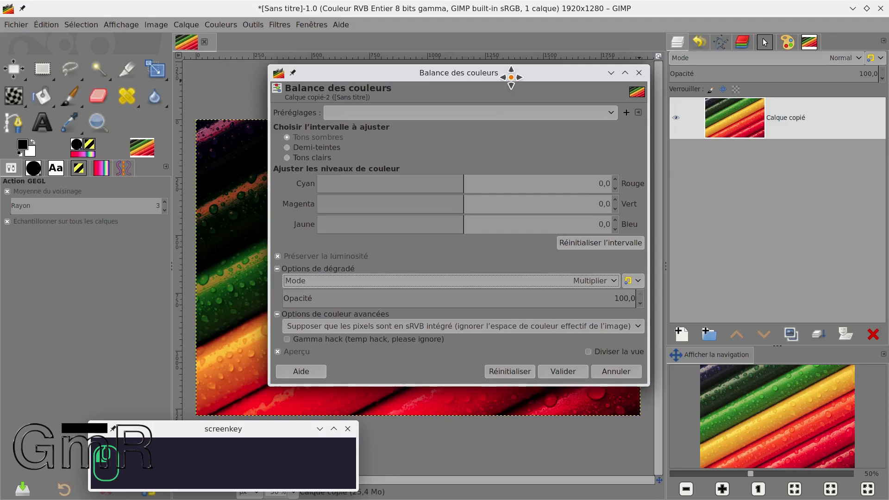
pyautogui.moveTo(512, 78); pyautogui.dragTo(735, 56)
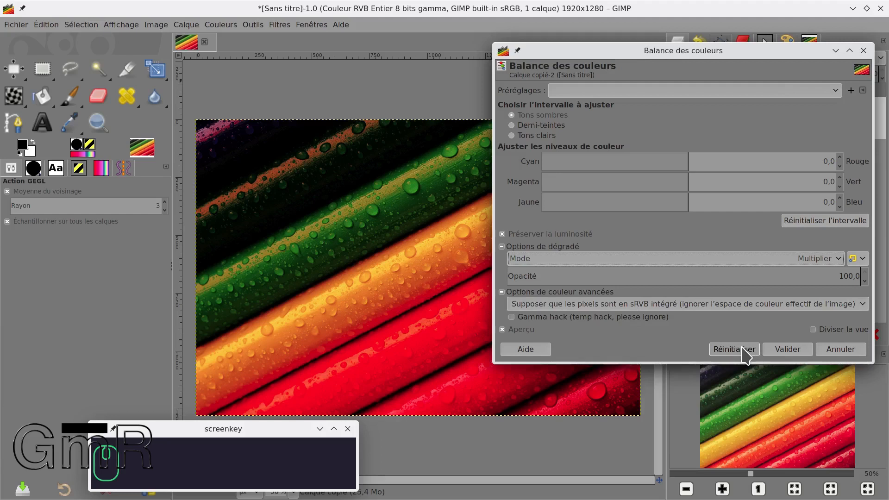
# Check the Demi-teintes and Tons sombres levels, and reset all Balance des couleurs settings to their defaults.
pyautogui.click(550, 127)
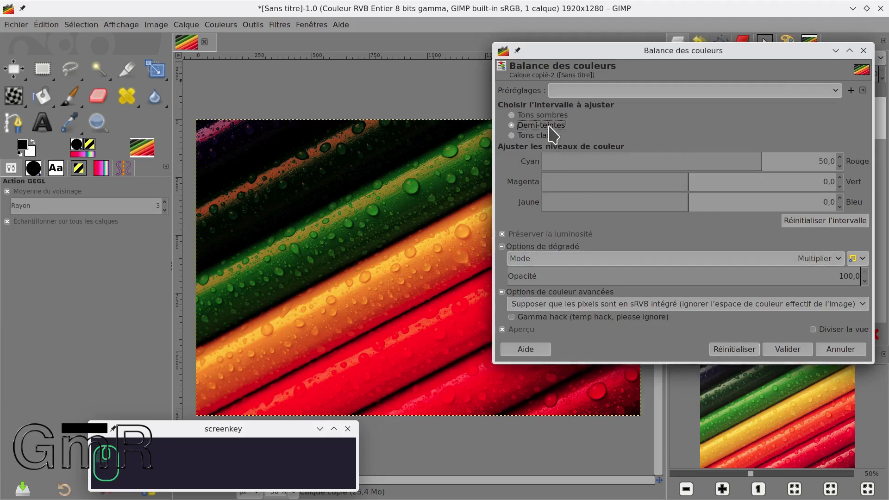
pyautogui.click(547, 118)
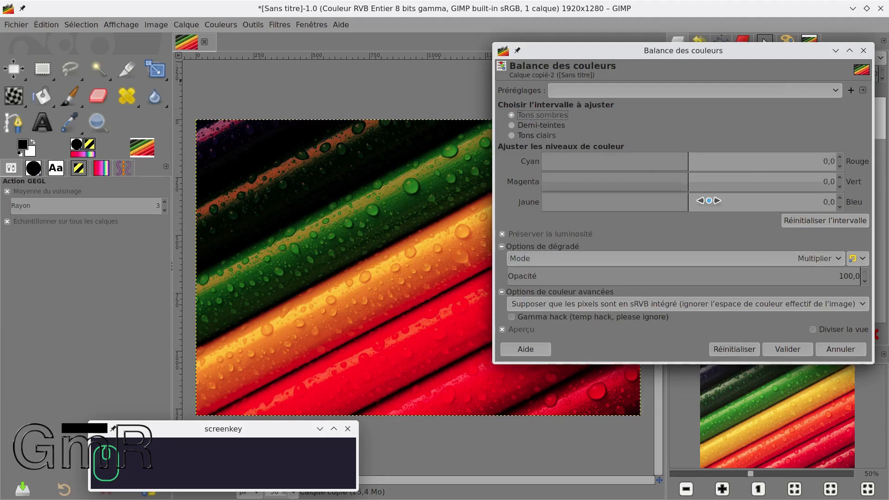
pyautogui.click(735, 350)
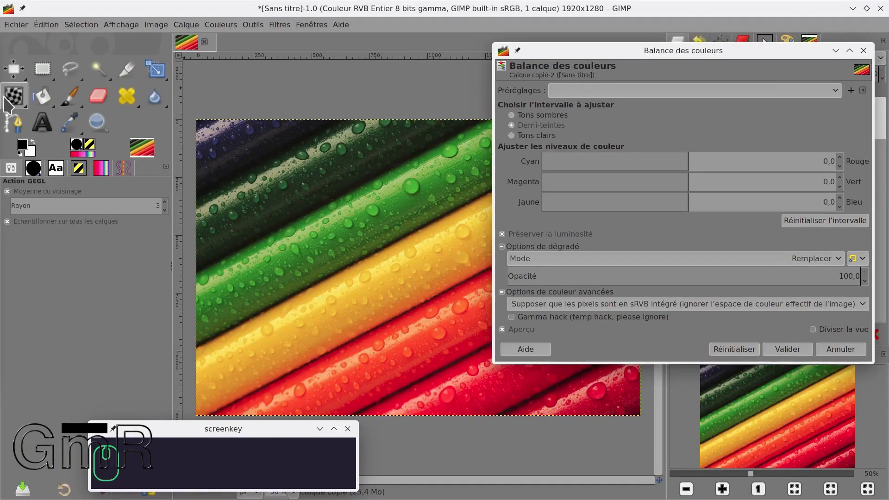
# Preview a saved yellow and its darker, duller shades in the foreground color editor, and close it without keeping a color.
pyautogui.click(24, 147)
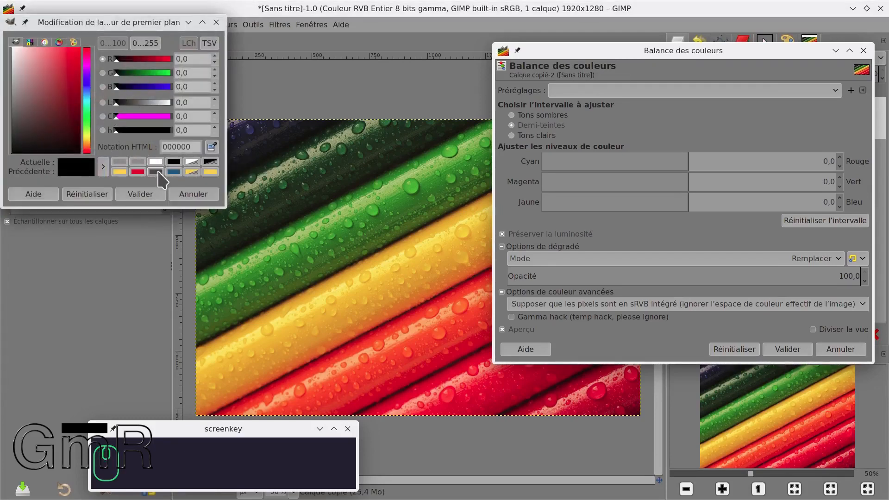
pyautogui.click(119, 172)
pyautogui.moveTo(78, 53); pyautogui.dragTo(81, 47)
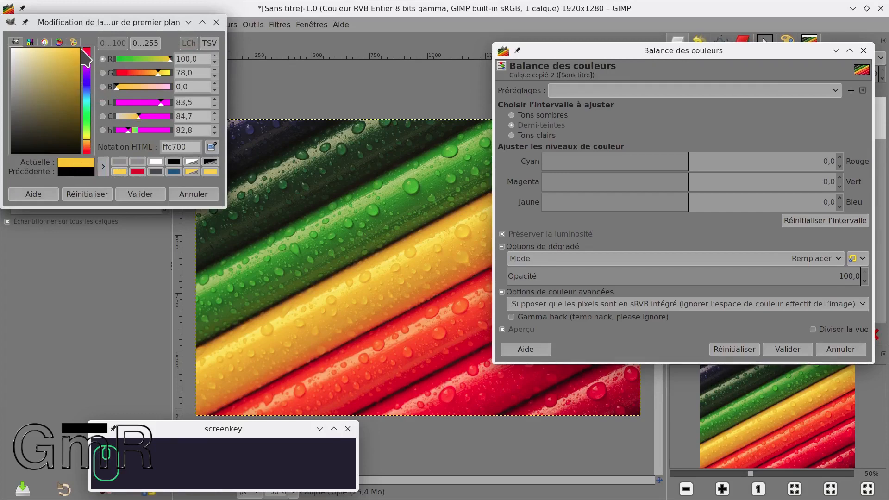
pyautogui.moveTo(80, 58); pyautogui.dragTo(97, 143)
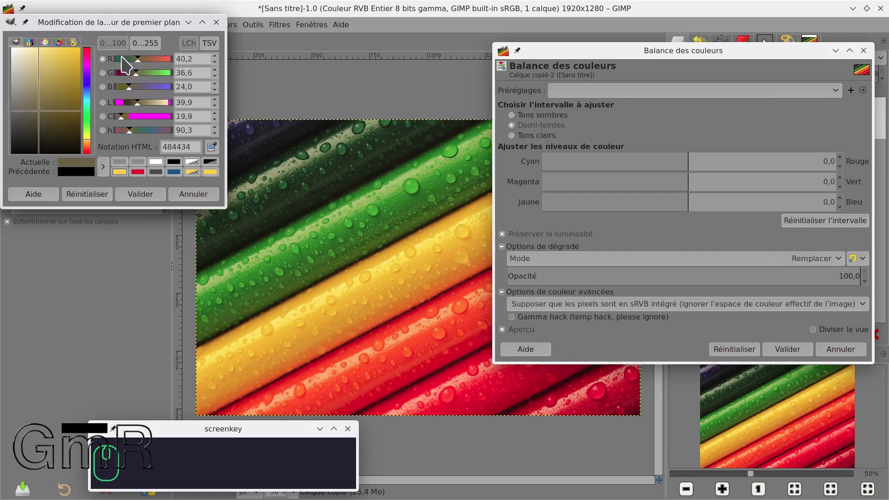
pyautogui.click(216, 23)
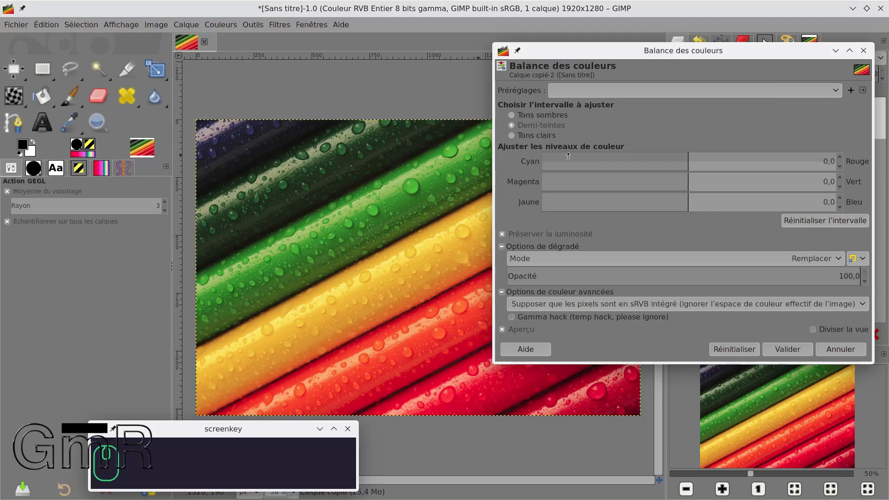
# In Demi-teintes, set Cyan–Rouge to about -66,0 and Magenta–Vert to about -61,9, comparing the image with Préserver la luminosité off and on.
pyautogui.moveTo(568, 158); pyautogui.dragTo(592, 160)
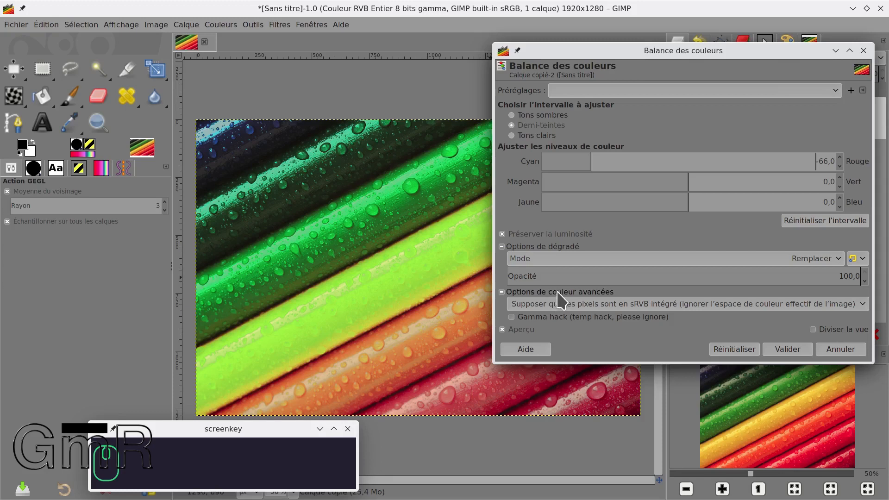
pyautogui.click(503, 235)
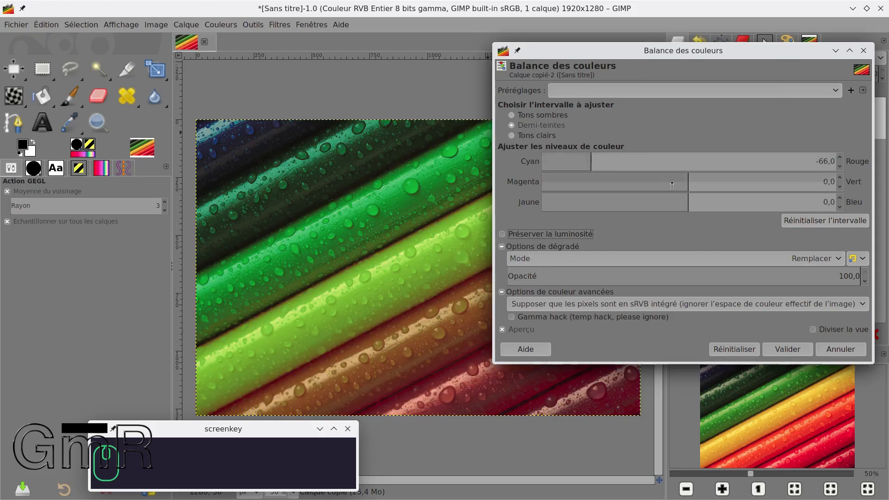
pyautogui.moveTo(692, 183); pyautogui.dragTo(597, 193)
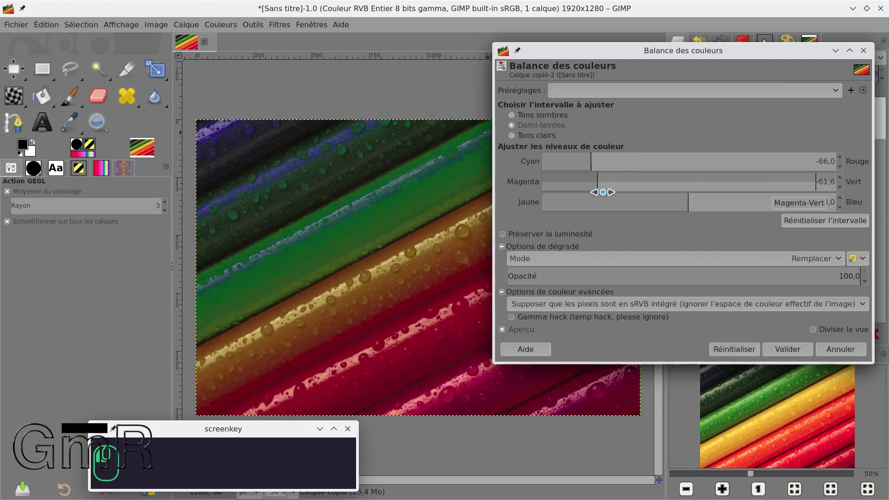
pyautogui.moveTo(602, 192); pyautogui.dragTo(602, 193)
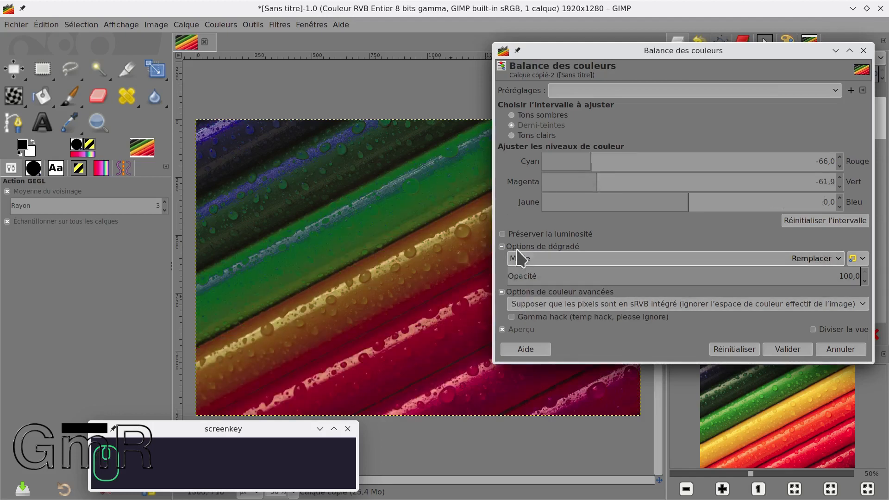
pyautogui.click(502, 234)
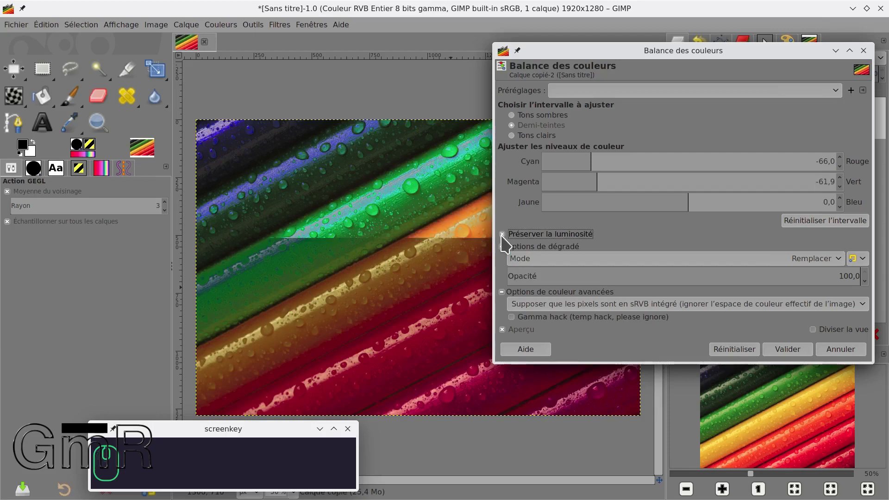
pyautogui.click(502, 235)
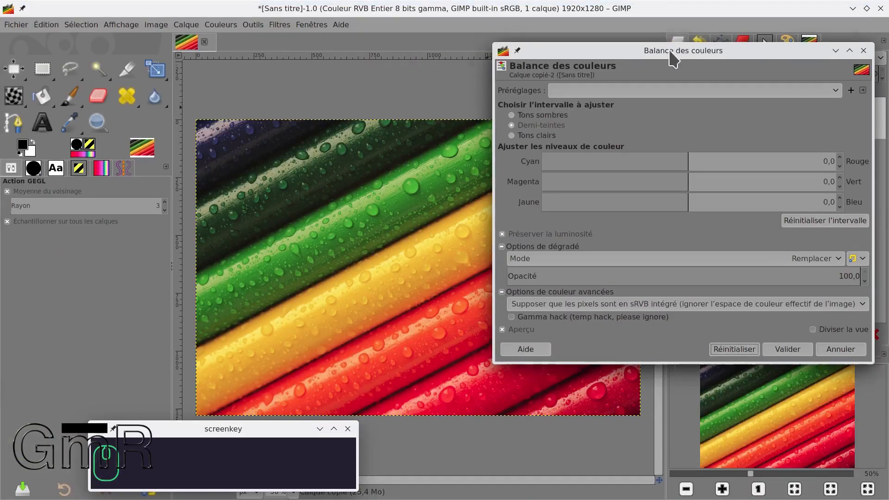
# Reset the Balance des couleurs settings, uncover the image, and close the dialog without applying the adjustment.
pyautogui.moveTo(673, 60); pyautogui.dragTo(69, 91)
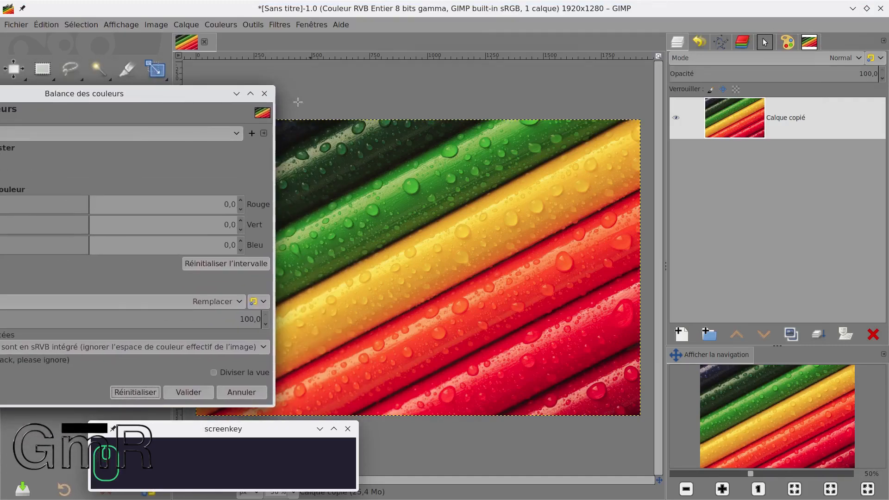
pyautogui.moveTo(204, 97); pyautogui.dragTo(418, 76)
pyautogui.click(478, 73)
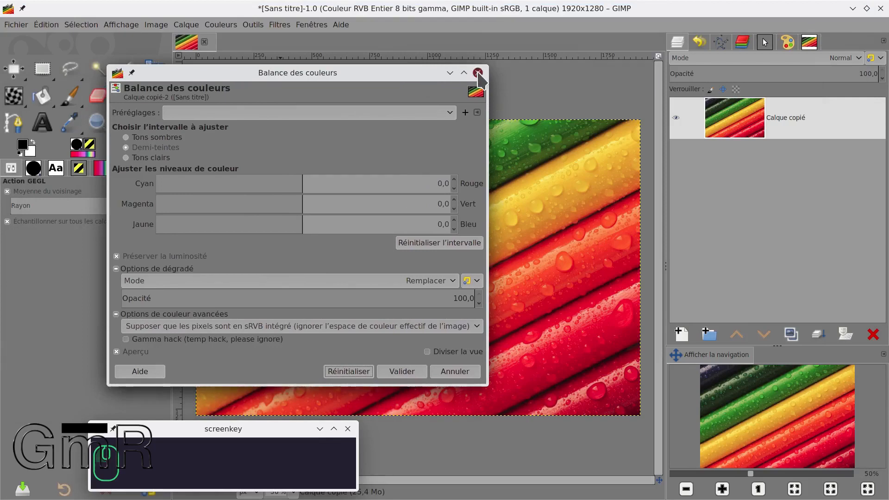
# Set the mode of the Calque copié layer to Éclaircir and add a new layer filled with Blanc above it.
pyautogui.click(858, 59)
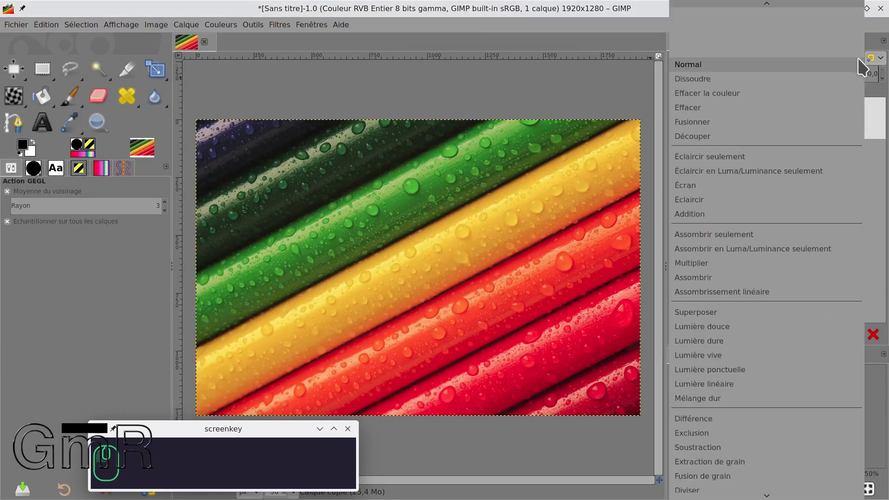
pyautogui.click(699, 200)
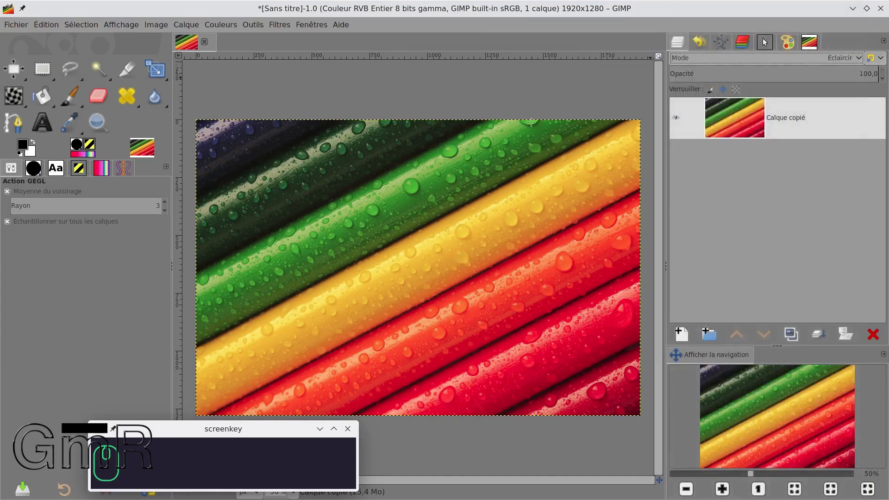
pyautogui.click(681, 340)
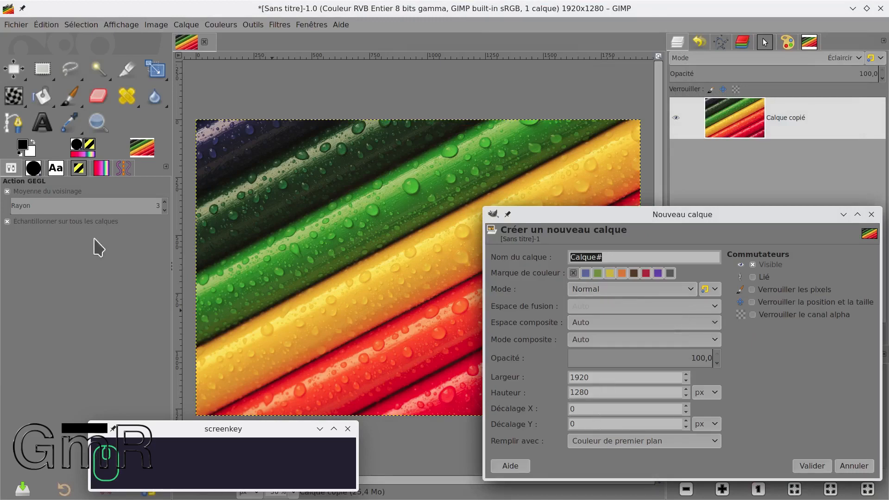
pyautogui.click(645, 441)
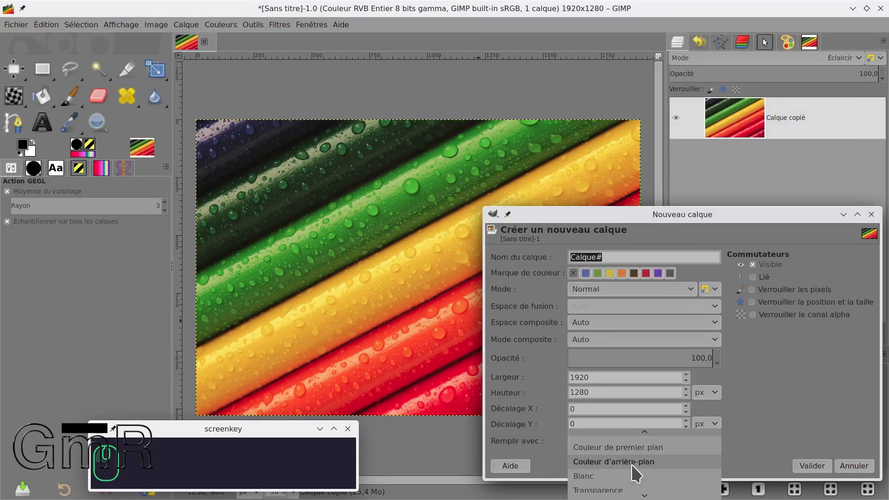
pyautogui.click(625, 481)
pyautogui.click(816, 468)
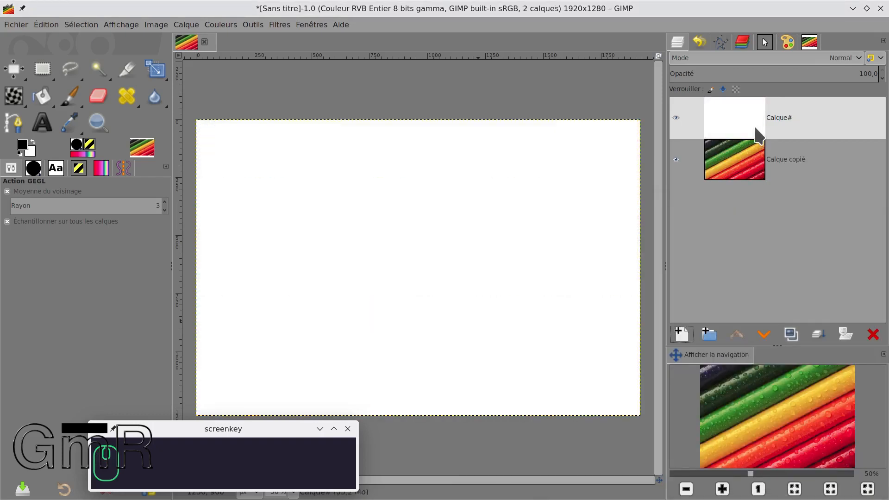
# Set the mode of the Calque copié layer back to Normal.
pyautogui.click(749, 162)
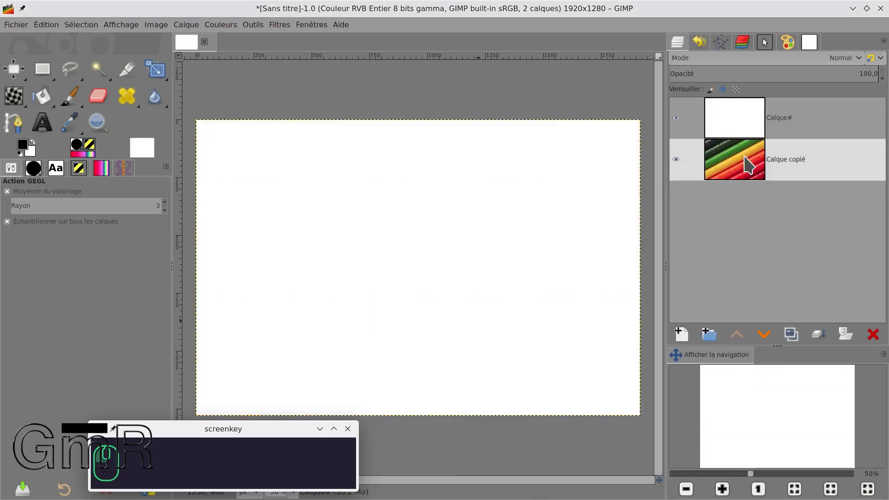
pyautogui.click(859, 58)
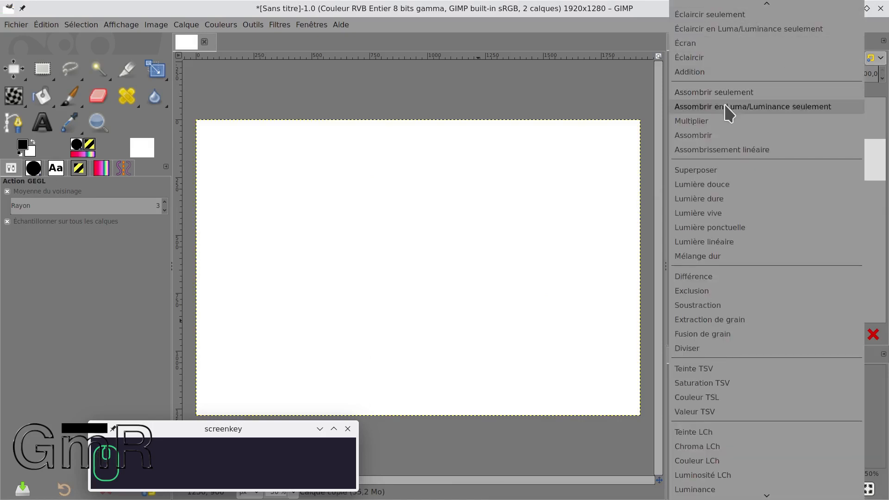
pyautogui.scroll(1, 732, 258)
pyautogui.scroll(1, 733, 259)
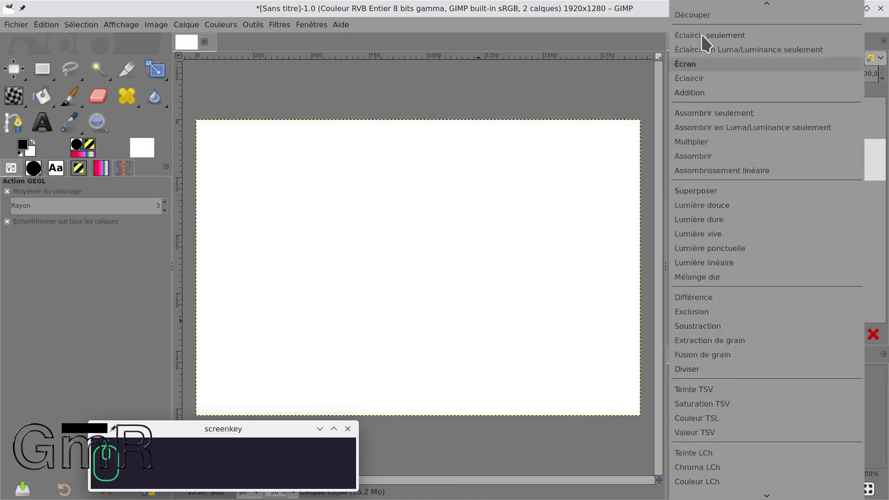
pyautogui.scroll(5, 727, 213)
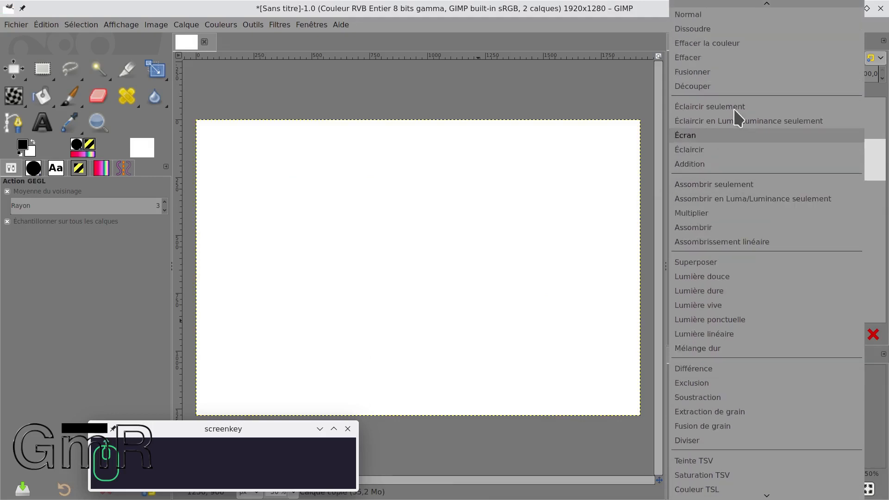
pyautogui.click(697, 15)
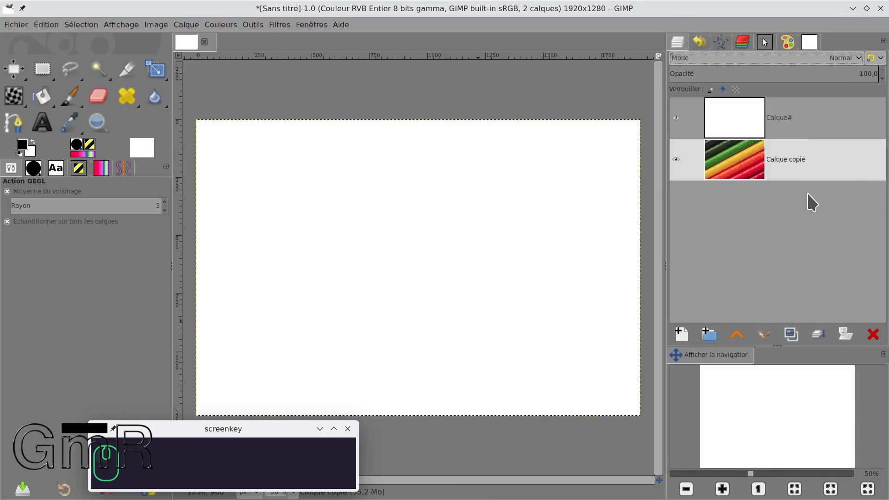
# Set the white Calque# layer's mode to Éclaircir and its opacity to about 28,9.
pyautogui.click(752, 130)
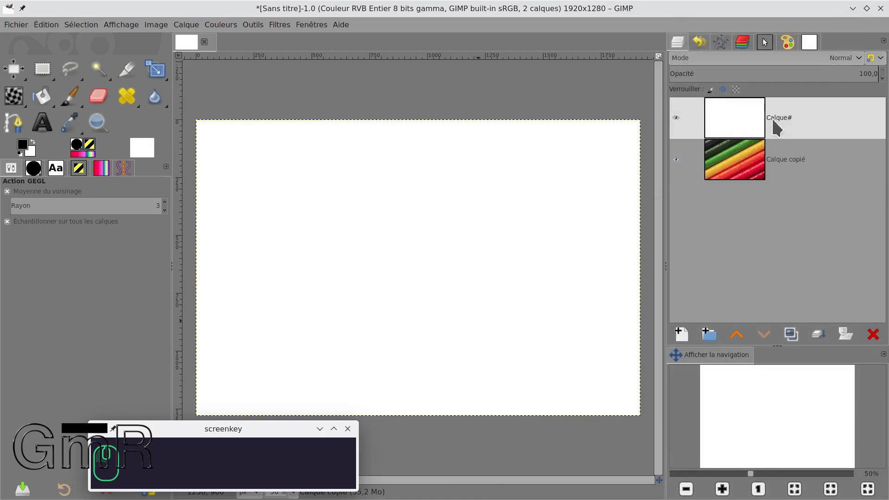
pyautogui.click(810, 67)
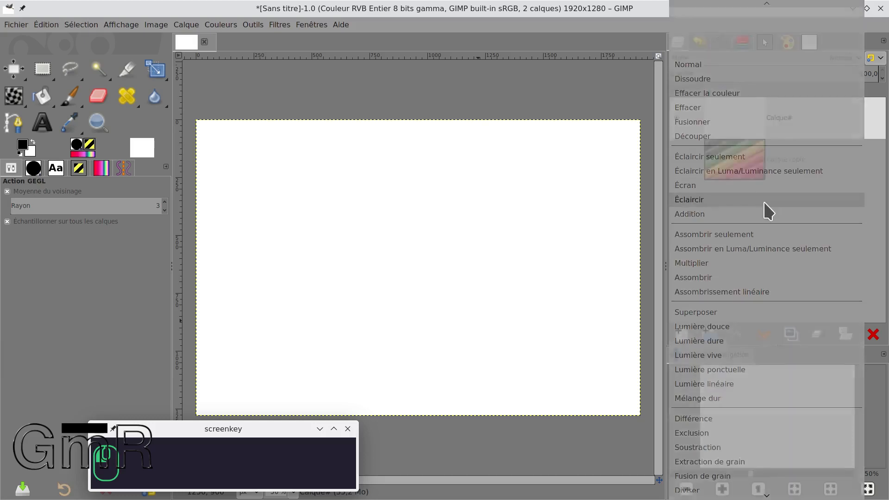
pyautogui.click(768, 212)
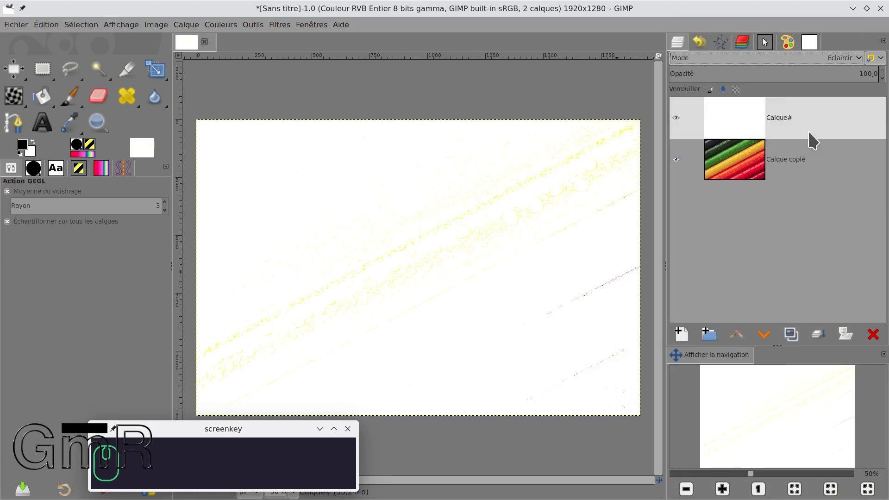
pyautogui.click(800, 73)
pyautogui.moveTo(800, 73); pyautogui.dragTo(784, 73)
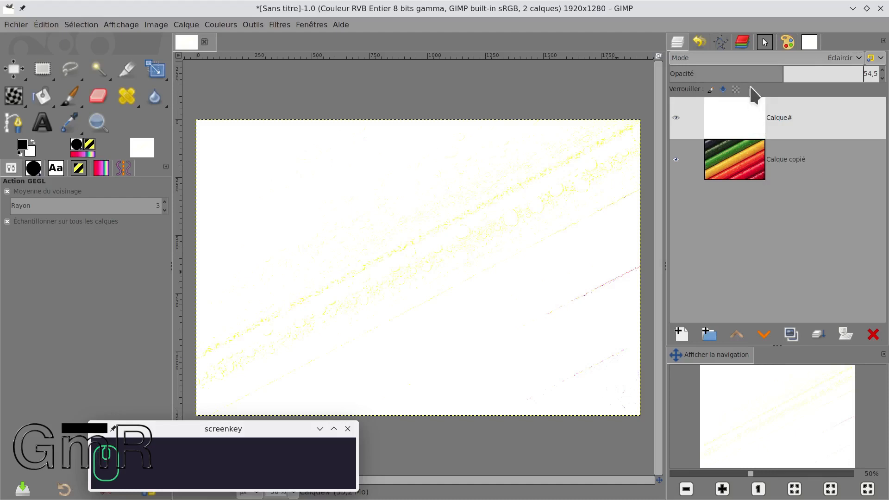
pyautogui.click(730, 73)
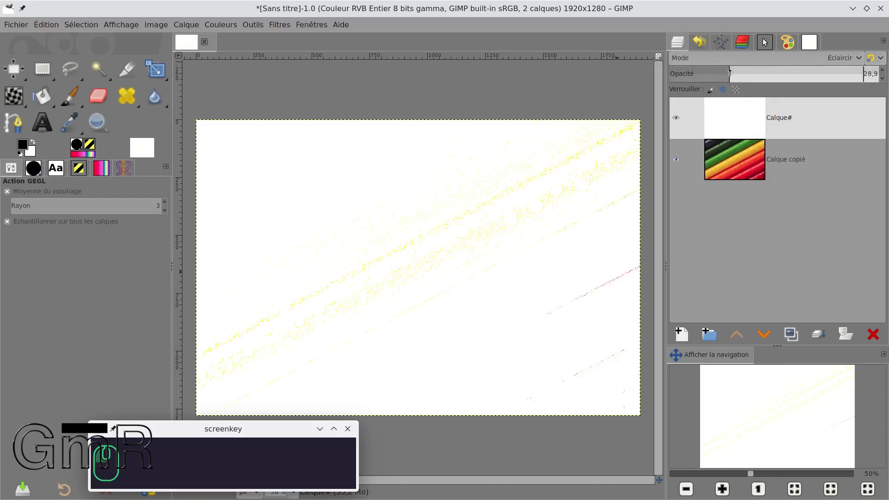
pyautogui.click(739, 169)
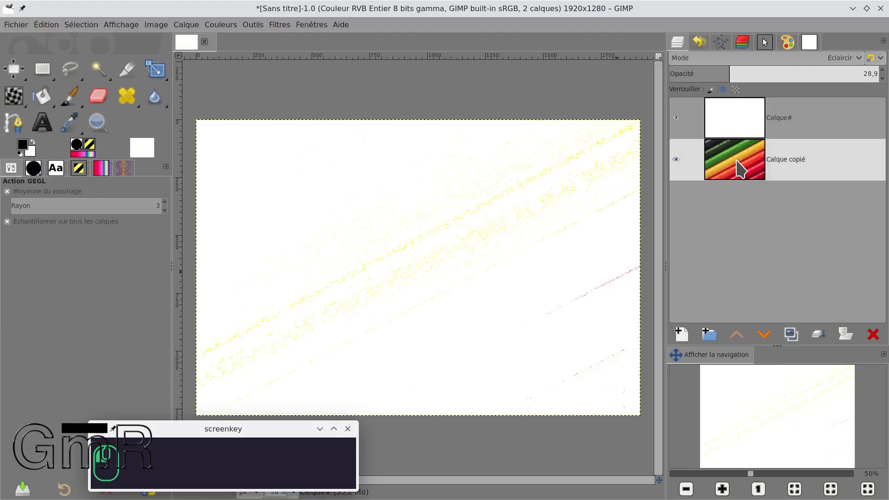
pyautogui.click(740, 116)
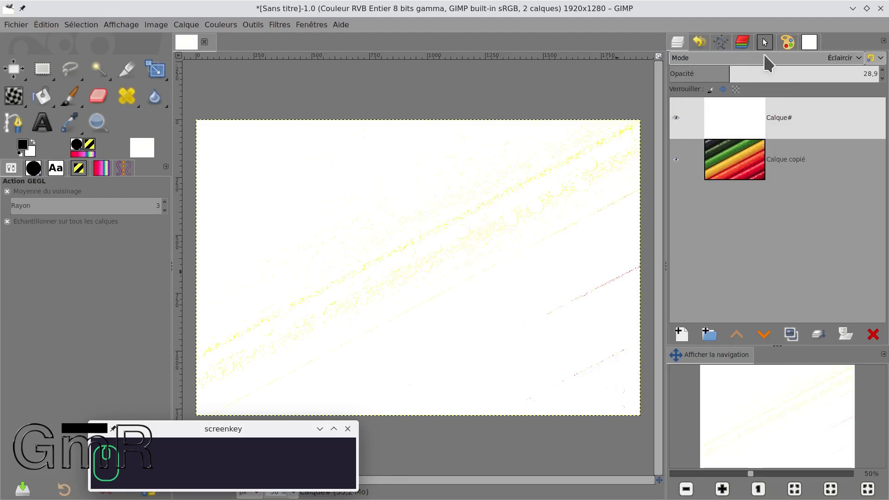
# Cycle the white layer's mode from Addition through Assombrir seulement, Assombrir en Luma seulement and Multiplier to Assombrissement linéaire, comparing the image.
pyautogui.scroll(-4, 764, 54)
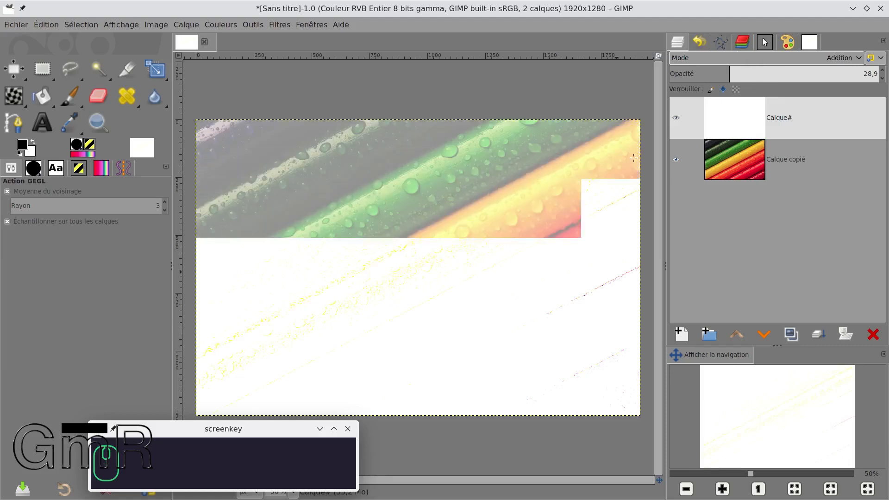
pyautogui.moveTo(278, 436); pyautogui.dragTo(801, 186)
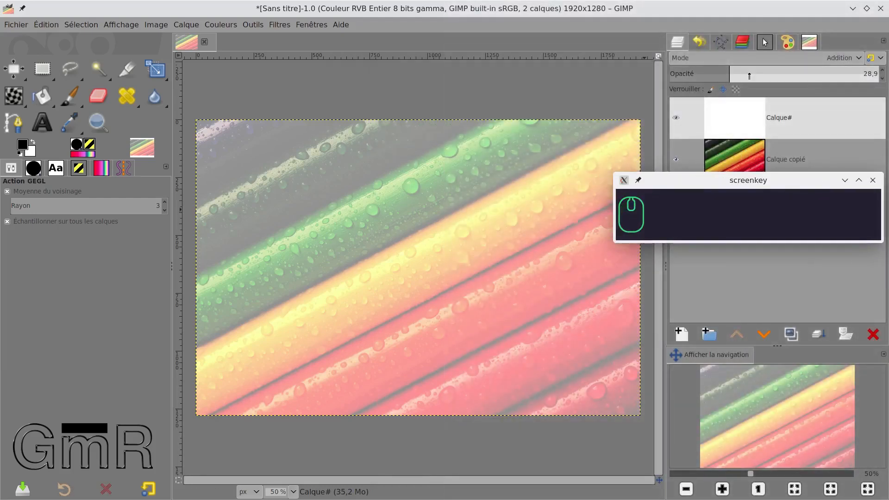
pyautogui.scroll(-1, 752, 53)
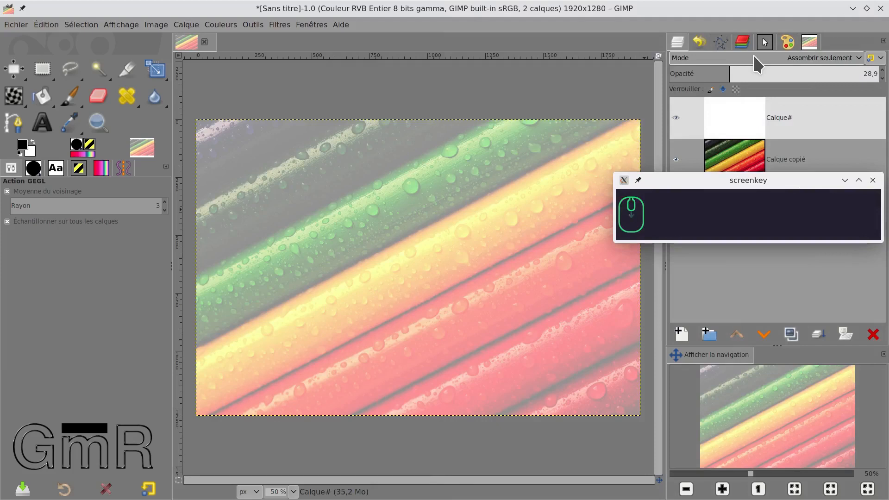
pyautogui.scroll(-1, 752, 54)
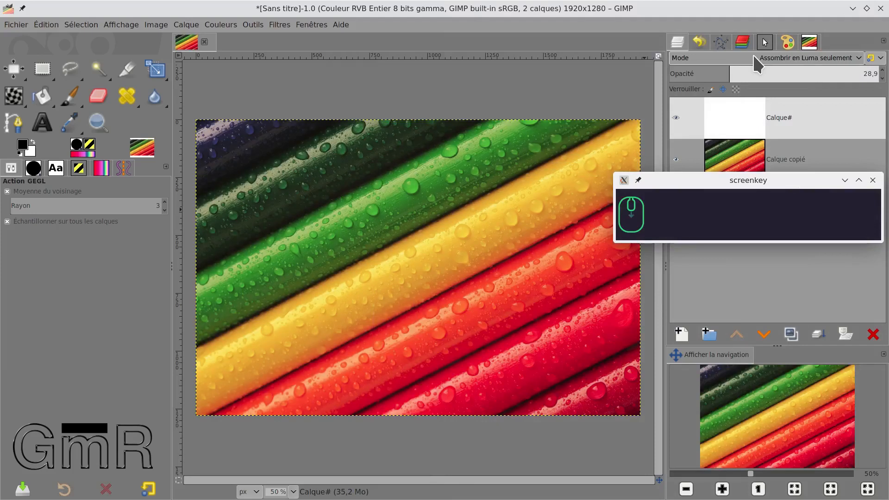
pyautogui.scroll(-1, 752, 54)
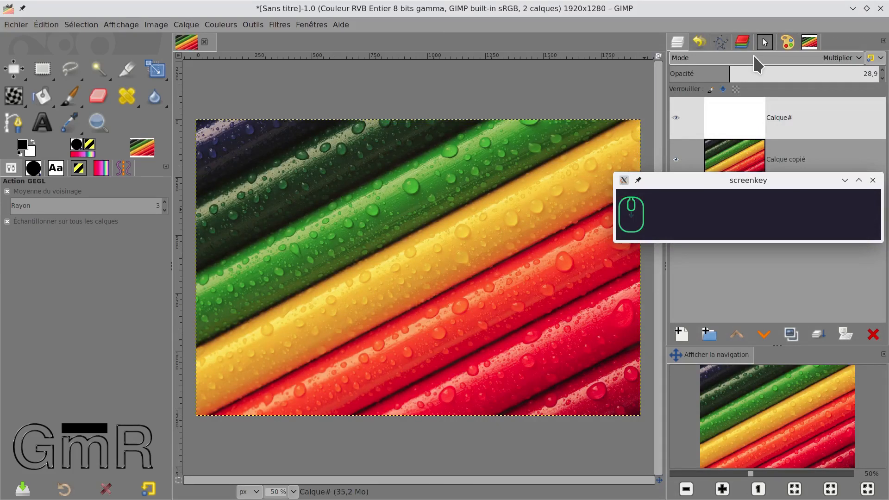
pyautogui.scroll(-1, 754, 56)
pyautogui.scroll(-1, 762, 54)
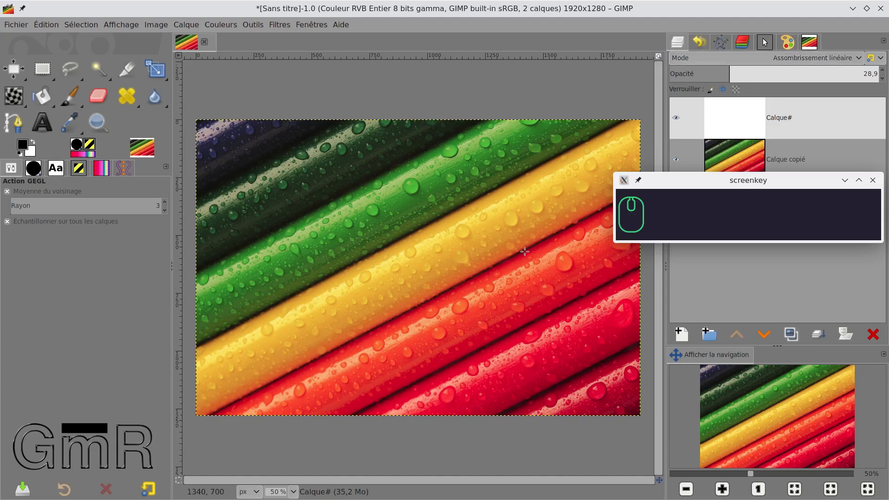
pyautogui.click(766, 54)
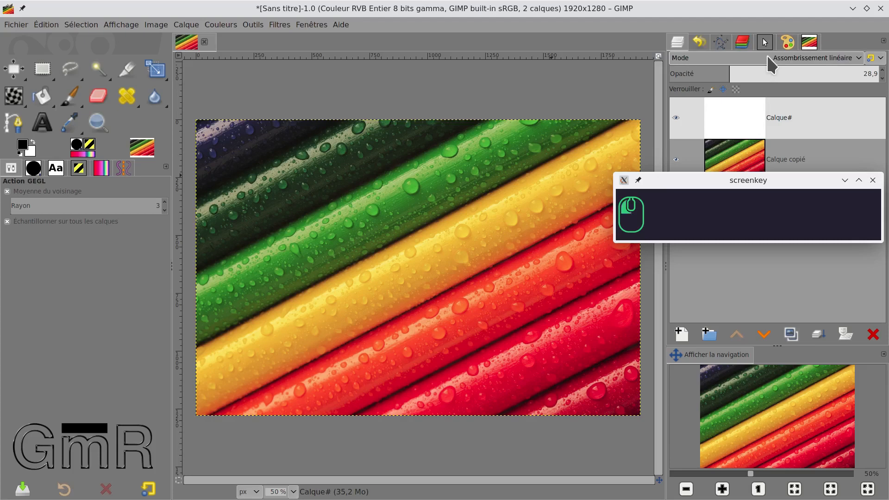
pyautogui.click(469, 95)
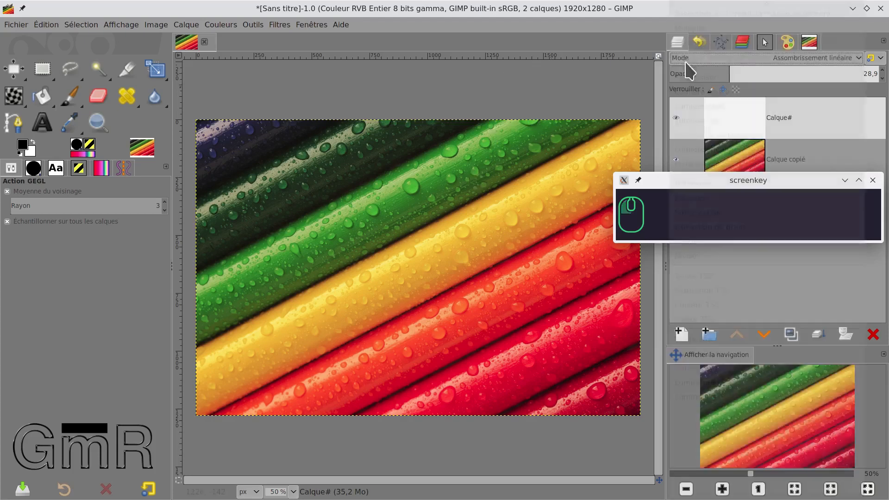
# Hide the white Calque# layer and select the Calque copié layer.
pyautogui.click(779, 109)
pyautogui.click(676, 118)
pyautogui.click(737, 162)
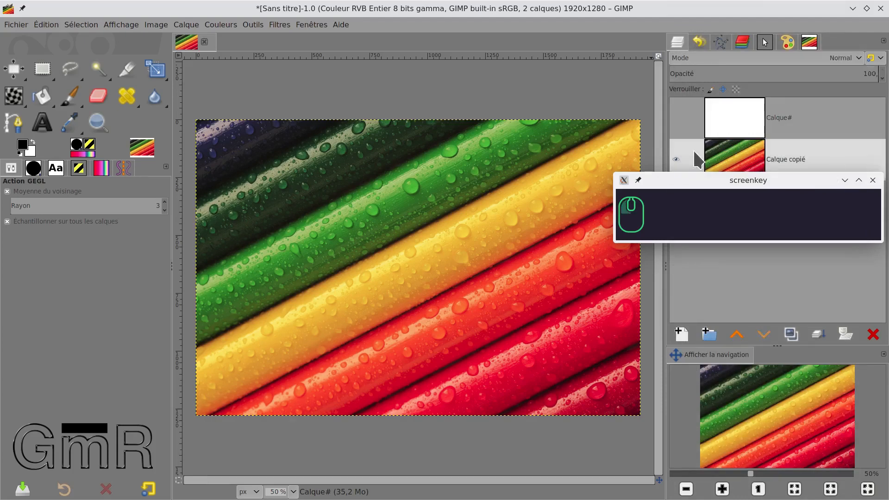
pyautogui.moveTo(769, 180); pyautogui.dragTo(457, 401)
# Open Balance des couleurs for the Calque copié layer, set its blending mode to Effacer la couleur, and uncover the image.
pyautogui.click(225, 26)
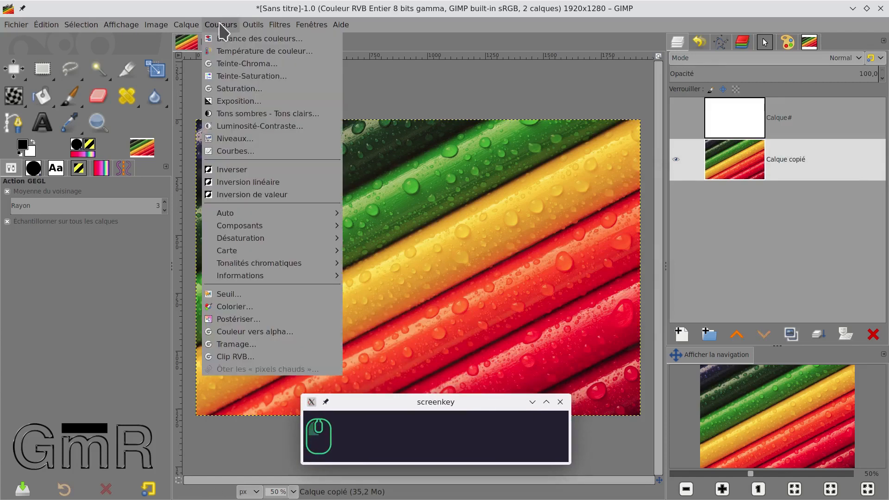
pyautogui.click(233, 40)
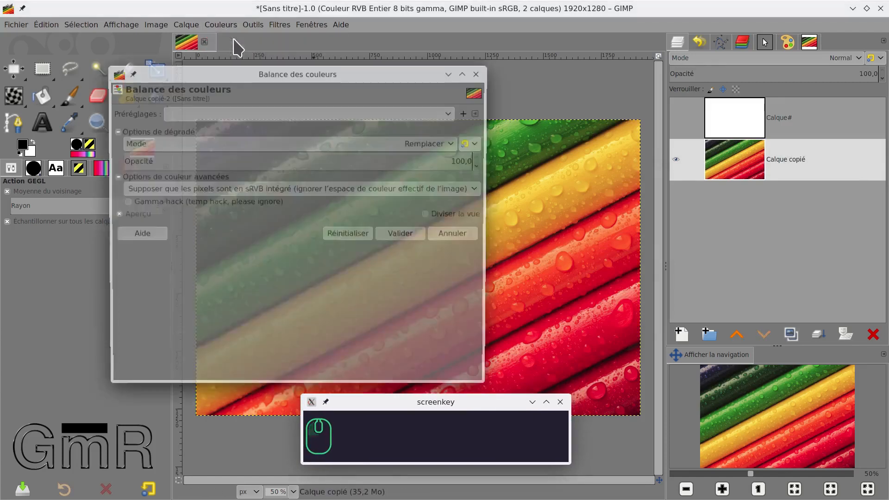
pyautogui.moveTo(282, 75); pyautogui.dragTo(412, 38)
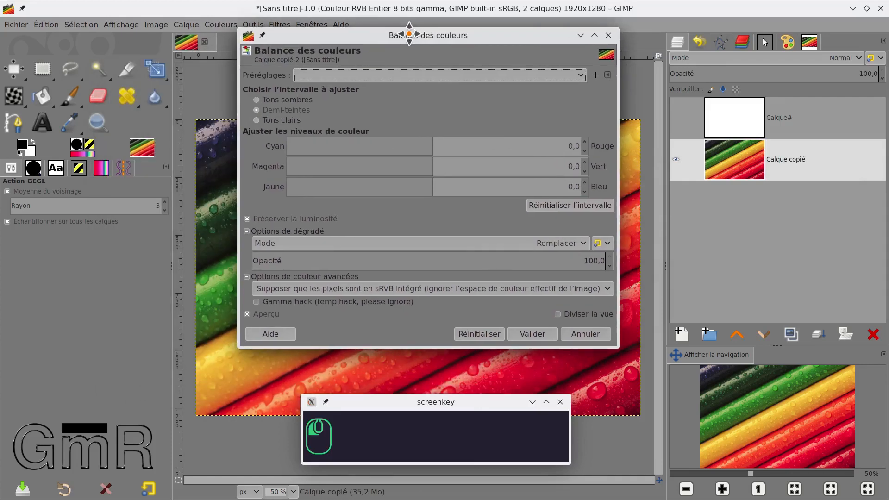
pyautogui.click(334, 245)
pyautogui.click(308, 279)
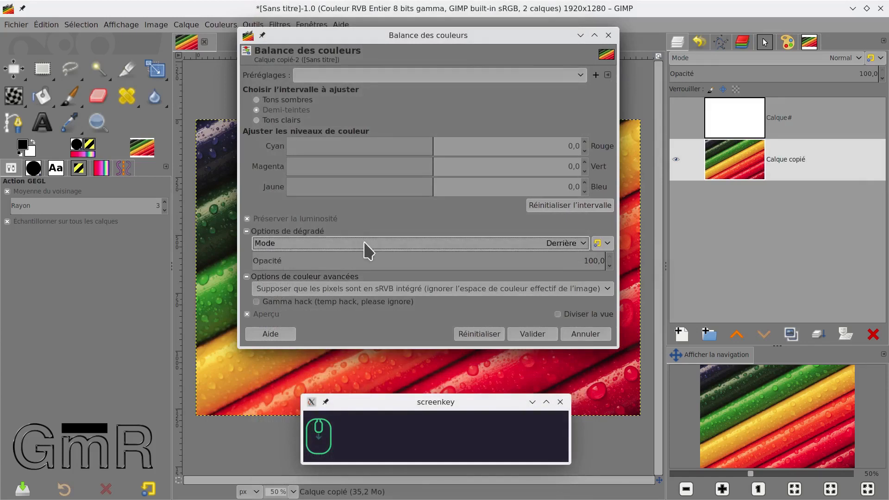
pyautogui.scroll(-1, 368, 250)
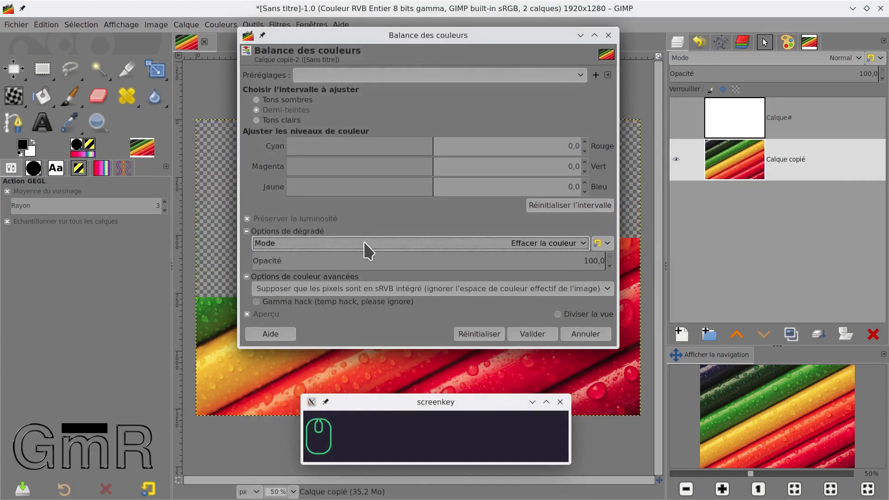
pyautogui.moveTo(423, 37); pyautogui.dragTo(651, 50)
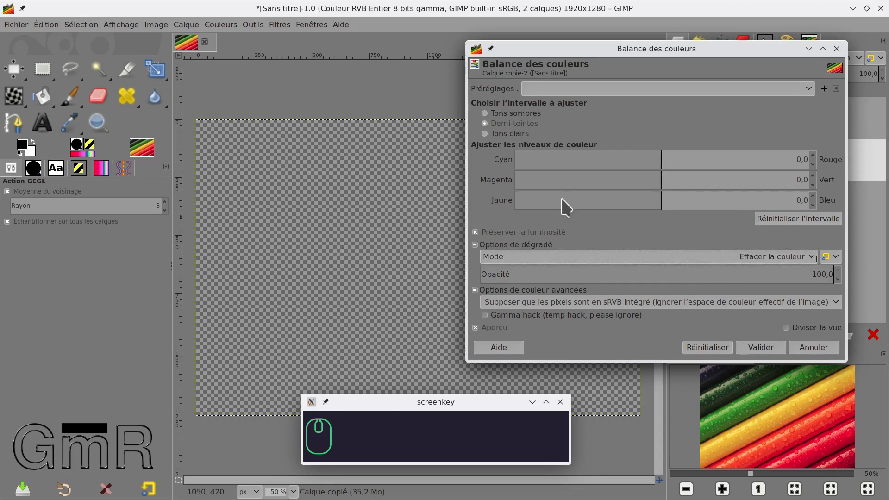
# In Demi-teintes, preview Cyan–Rouge at about -67,3, and set it to about 68,6 for comparison.
pyautogui.moveTo(655, 163); pyautogui.dragTo(562, 163)
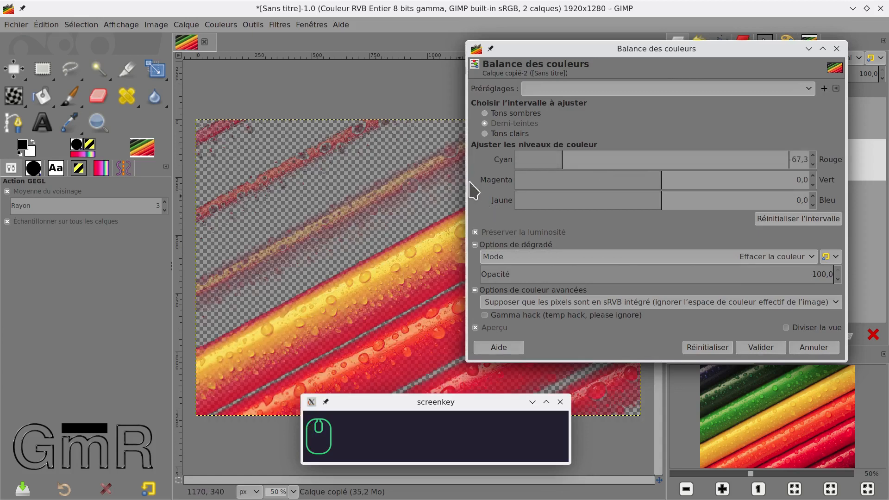
pyautogui.moveTo(634, 47); pyautogui.dragTo(470, 43)
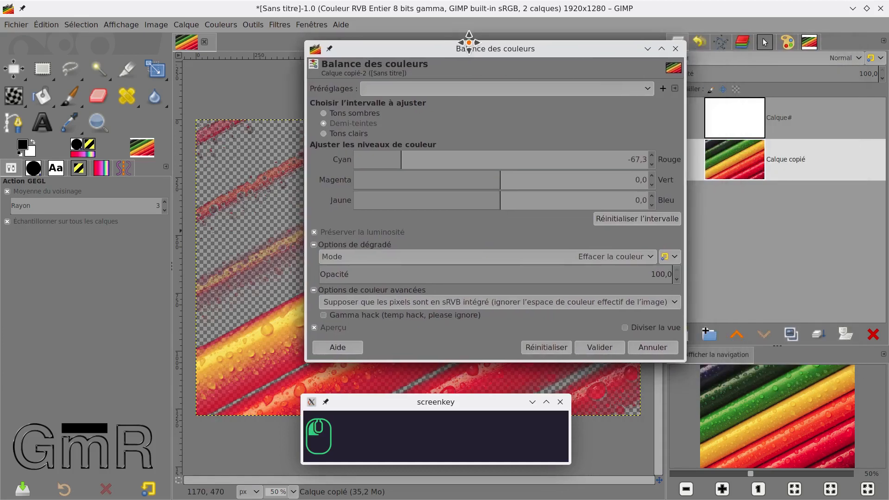
pyautogui.moveTo(548, 42); pyautogui.dragTo(701, 41)
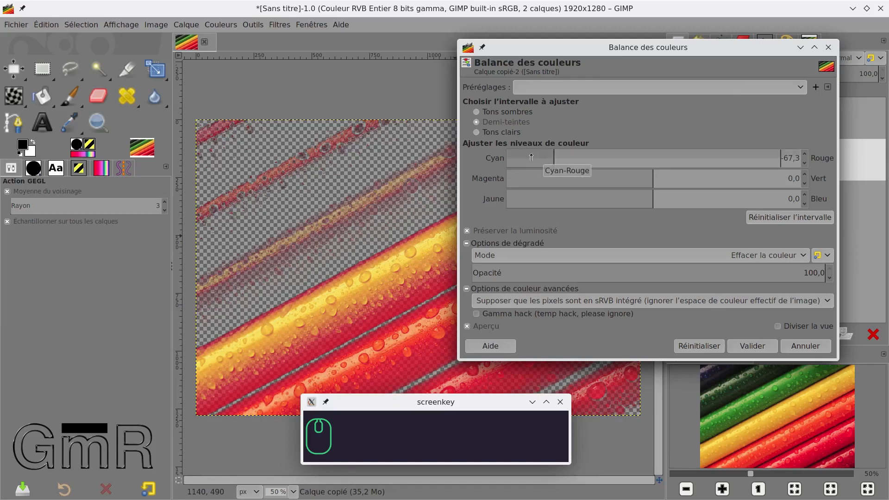
pyautogui.moveTo(537, 158); pyautogui.dragTo(755, 158)
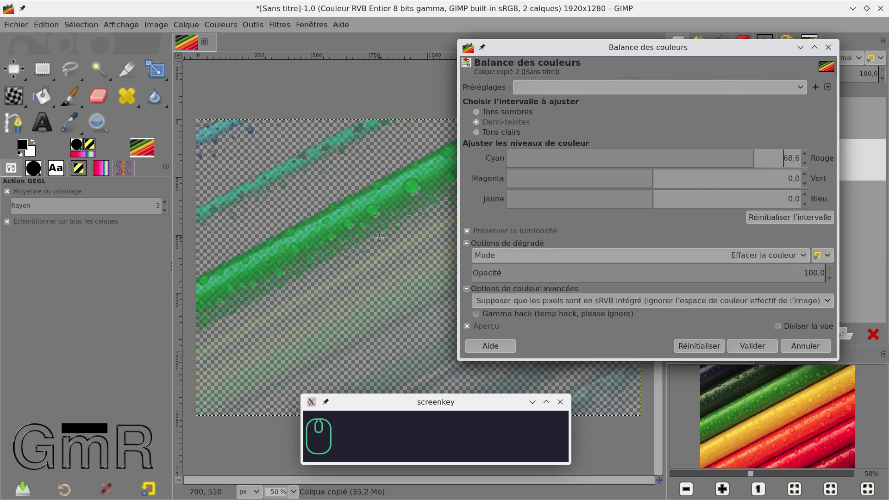
# Reduce the adjustment's opacity to about 47,9, examine the image, and close Balance des couleurs without applying it.
pyautogui.moveTo(609, 49); pyautogui.dragTo(414, 60)
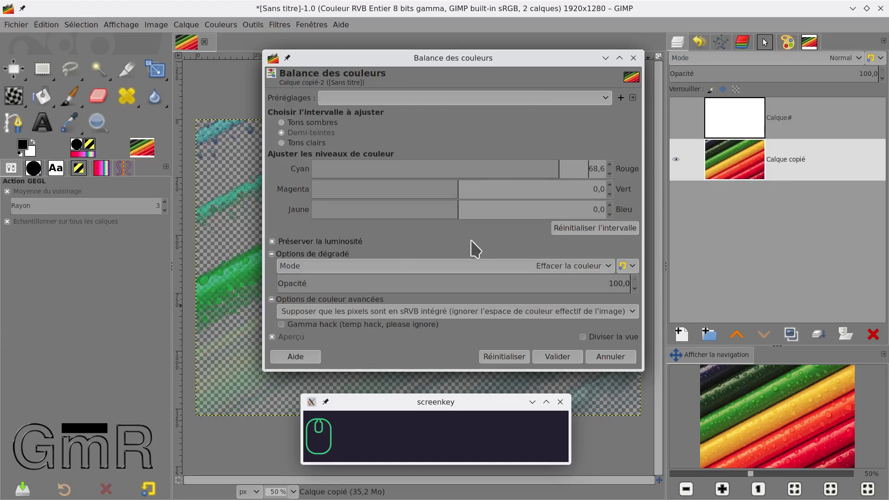
pyautogui.moveTo(477, 282); pyautogui.dragTo(458, 270)
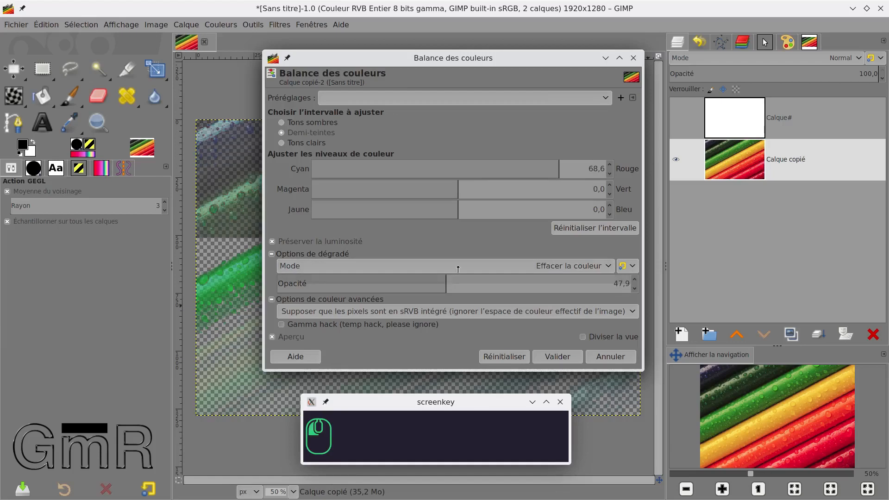
pyautogui.moveTo(482, 58); pyautogui.dragTo(455, 37)
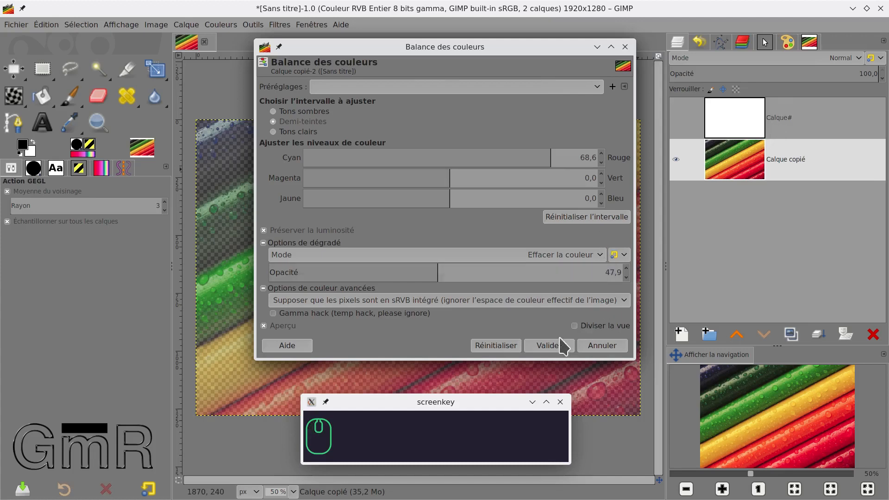
pyautogui.click(605, 346)
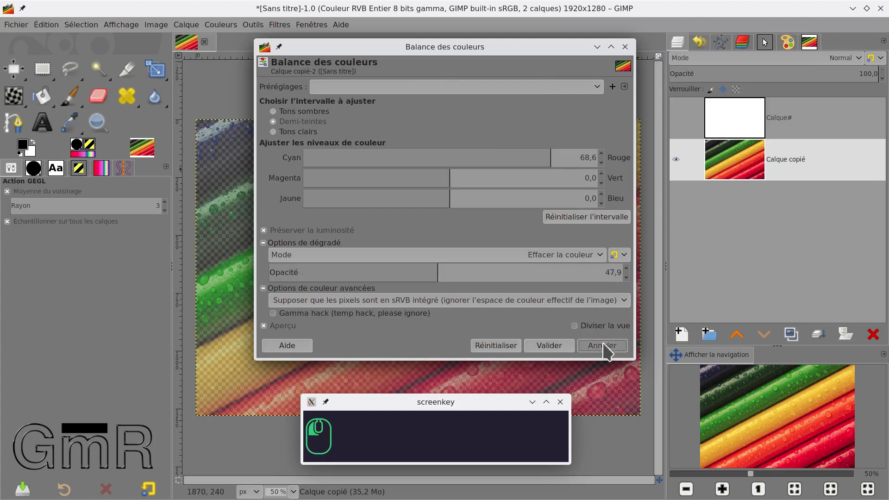
# Delete the white Calque# layer and duplicate the Calque copié layer.
pyautogui.click(755, 131)
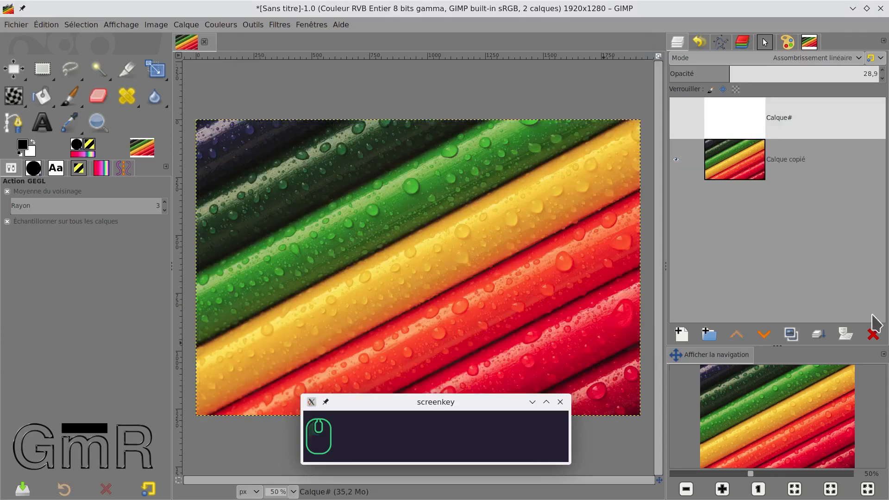
pyautogui.click(874, 334)
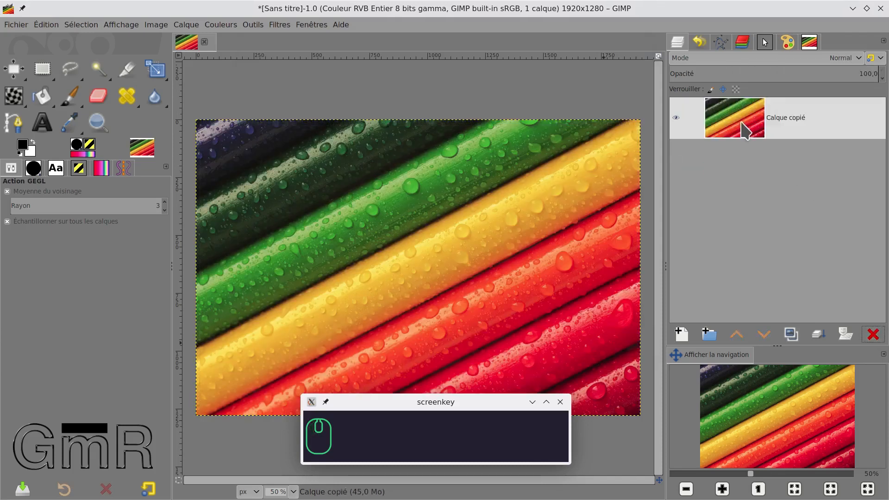
pyautogui.click(796, 337)
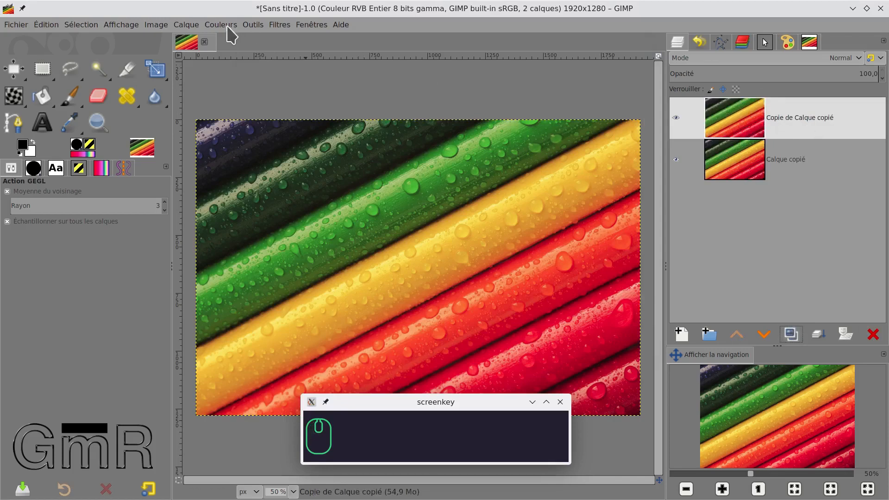
# Open Balance des couleurs for the duplicate, set Cyan–Rouge to about -63,2 and the blending mode to Effacer, and uncover the image.
pyautogui.click(228, 26)
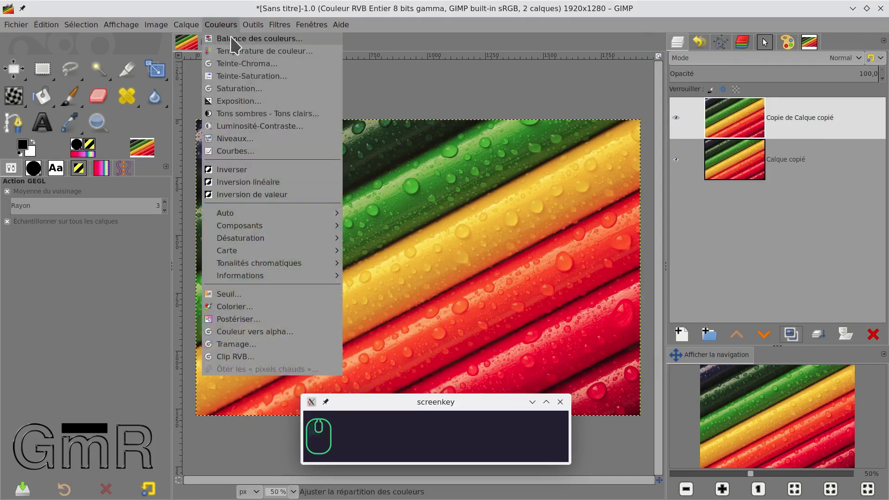
pyautogui.click(230, 38)
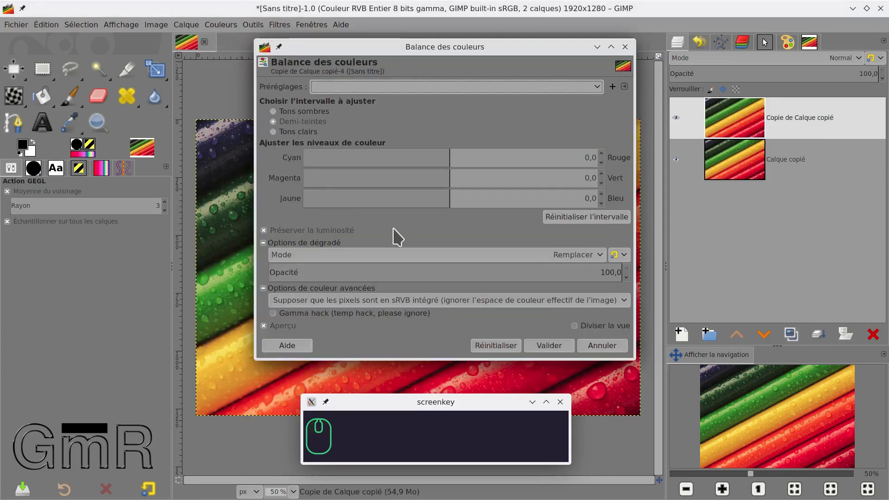
pyautogui.moveTo(389, 158); pyautogui.dragTo(357, 158)
pyautogui.click(574, 257)
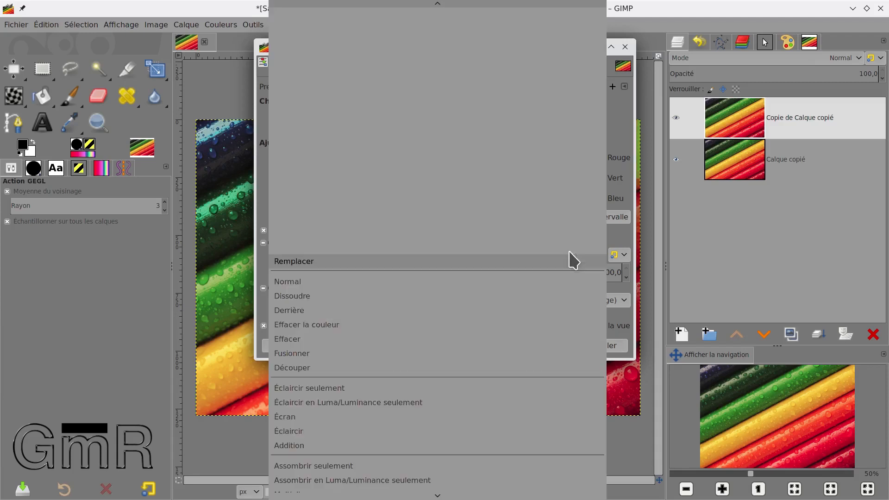
pyautogui.click(303, 348)
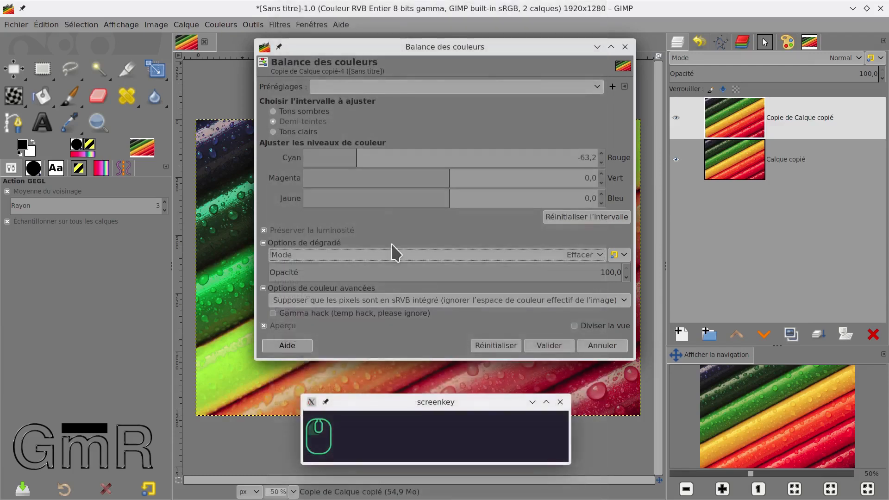
pyautogui.moveTo(429, 57); pyautogui.dragTo(593, 61)
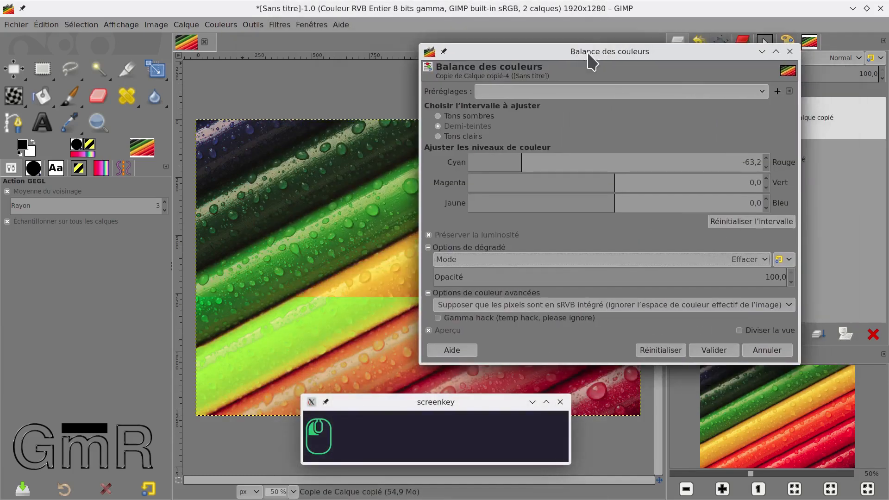
# Set Cyan–Rouge to -100,0, Magenta–Vert to about 44,3 and Jaune–Bleu to about -27,4, and apply the colour balance.
pyautogui.moveTo(506, 163); pyautogui.dragTo(446, 158)
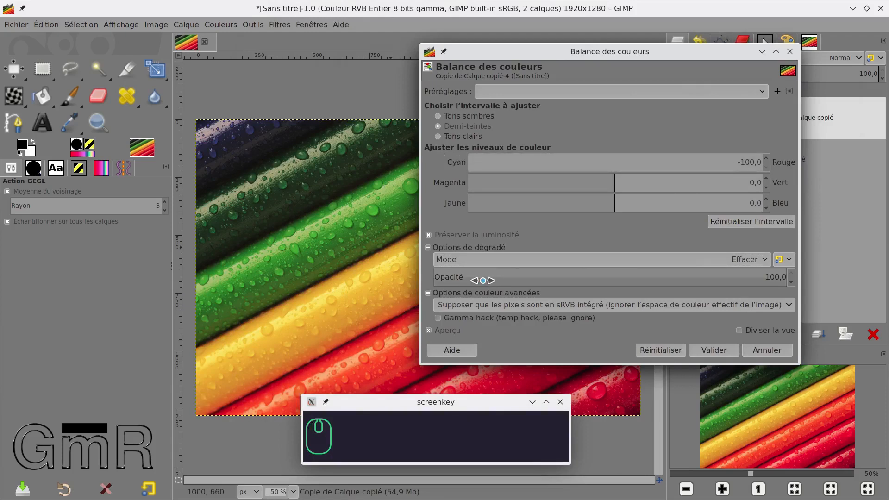
pyautogui.click(511, 184)
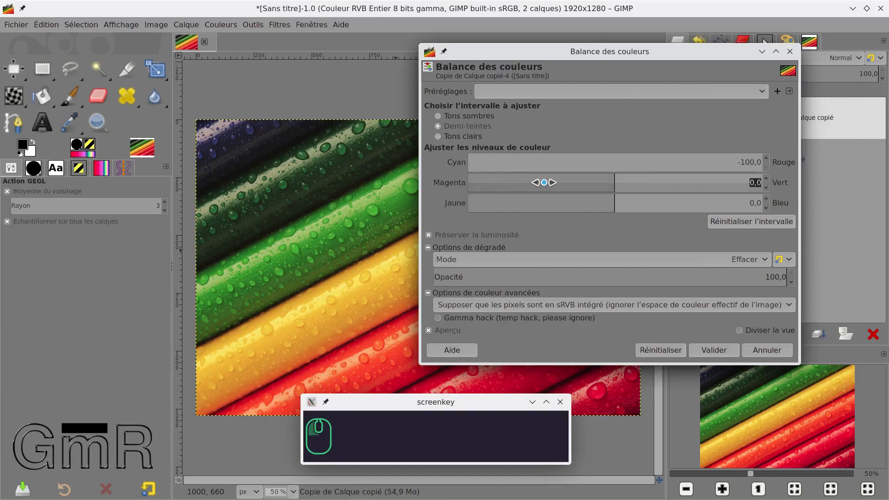
pyautogui.click(669, 183)
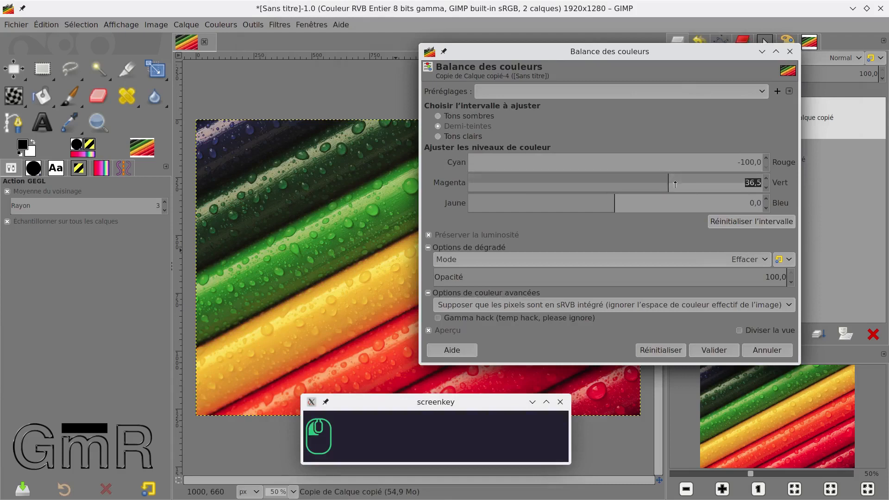
pyautogui.click(680, 185)
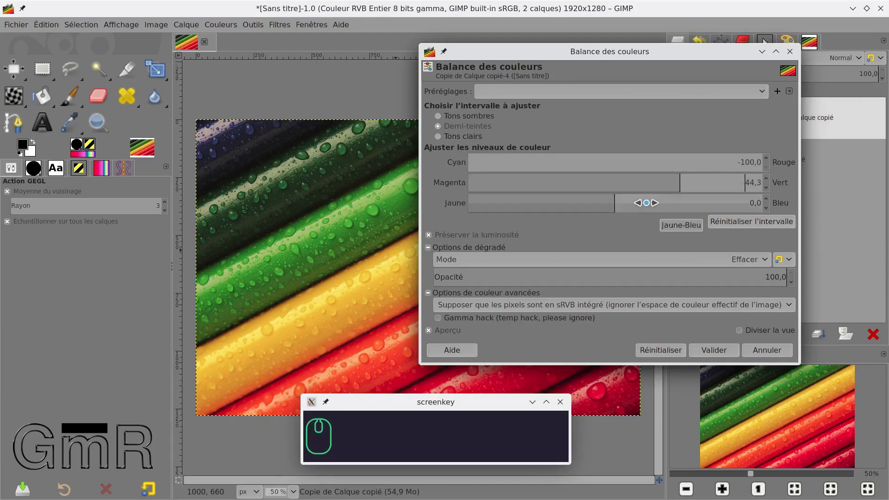
pyautogui.click(575, 202)
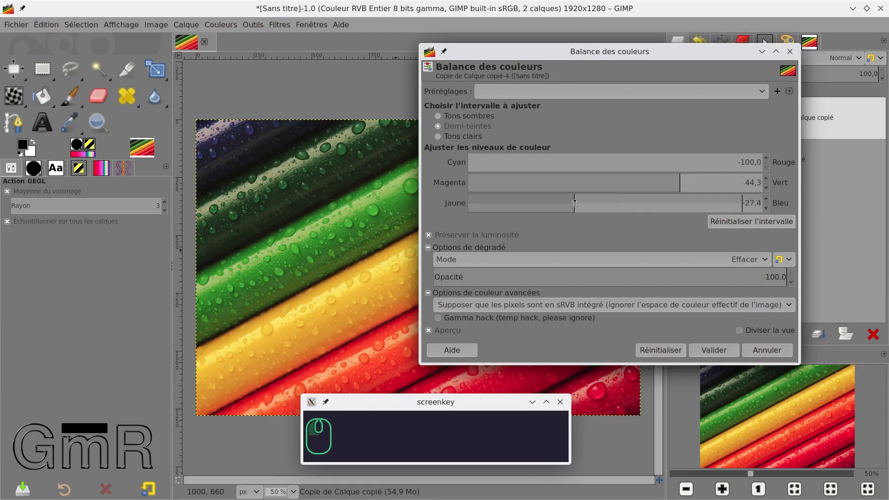
pyautogui.click(711, 351)
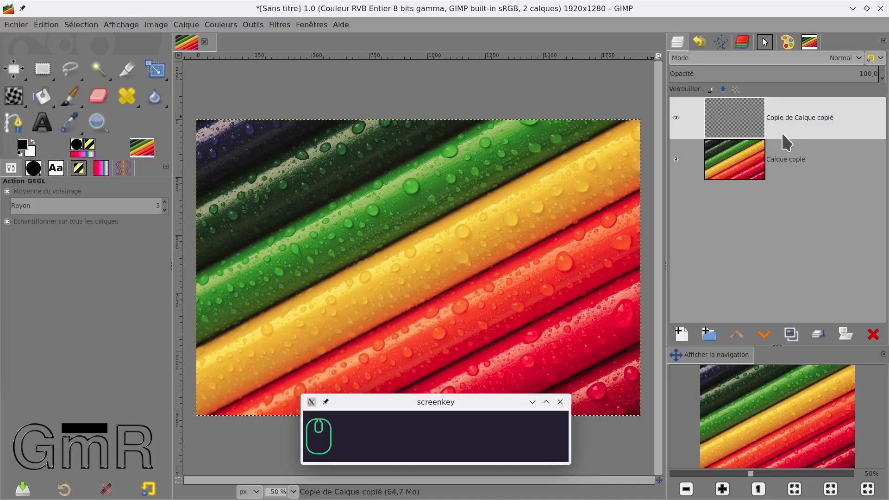
# Hide and reshow Calque copié to check the erased duplicate, and delete the Copie de Calque copié layer.
pyautogui.click(676, 159)
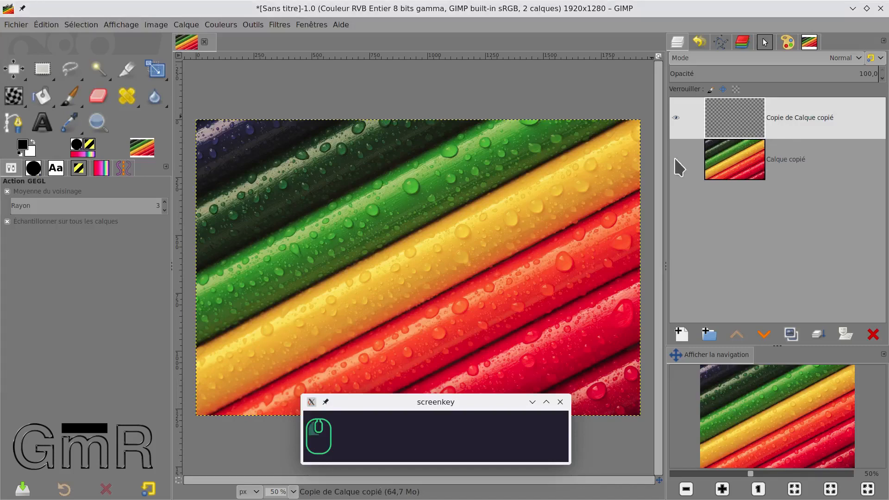
pyautogui.click(676, 159)
pyautogui.click(873, 335)
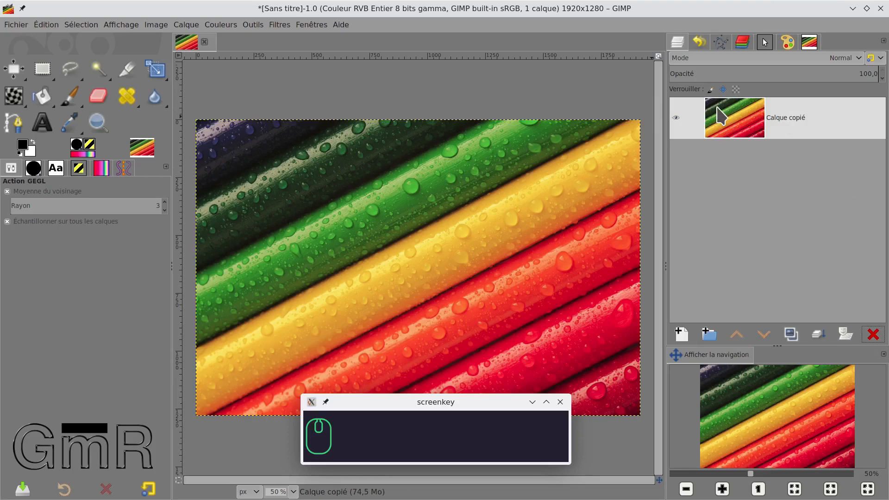
# Duplicate Calque copié and, in Balance des couleurs, set Cyan–Rouge to about -48,7, Magenta–Vert to about 62,9 and Jaune–Bleu to about -17,9.
pyautogui.click(791, 334)
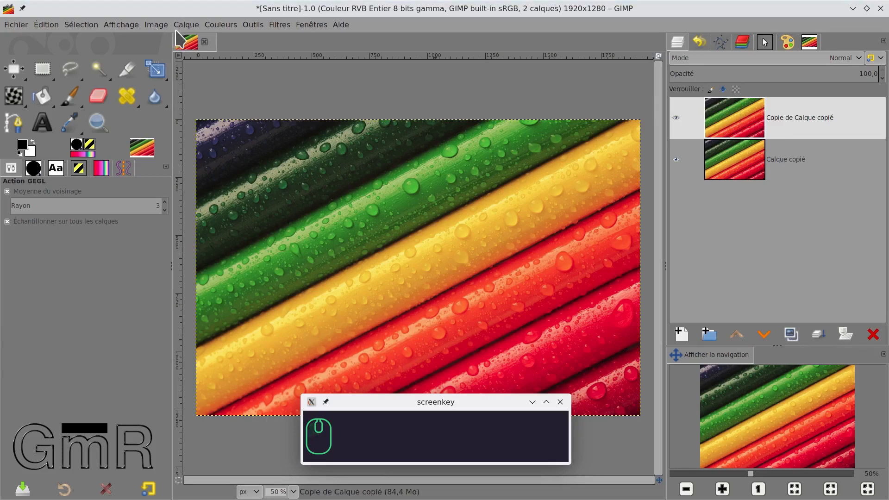
pyautogui.click(224, 26)
pyautogui.click(229, 39)
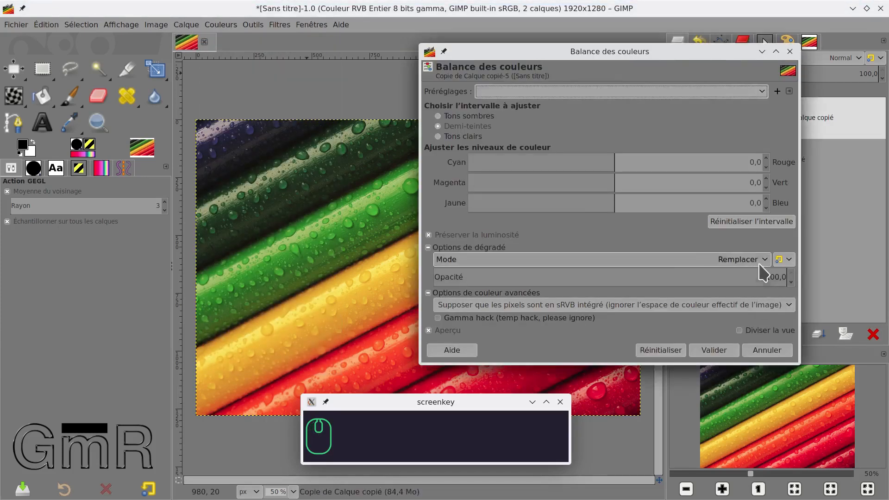
pyautogui.moveTo(597, 163); pyautogui.dragTo(707, 187)
pyautogui.moveTo(615, 206); pyautogui.dragTo(588, 205)
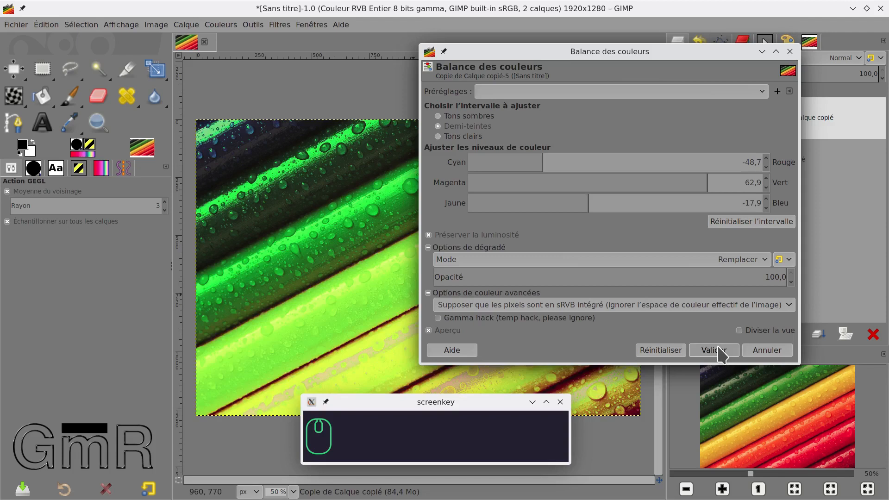
# Keep Remplacer mode at 100,0 opacity, fold and unfold Options de dégradé, and apply the colour balance to the duplicate.
pyautogui.moveTo(686, 276); pyautogui.dragTo(788, 277)
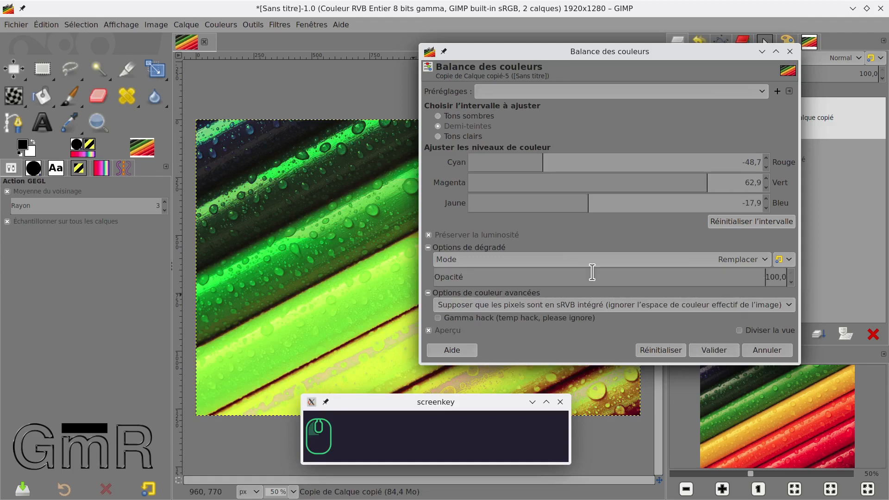
pyautogui.click(429, 248)
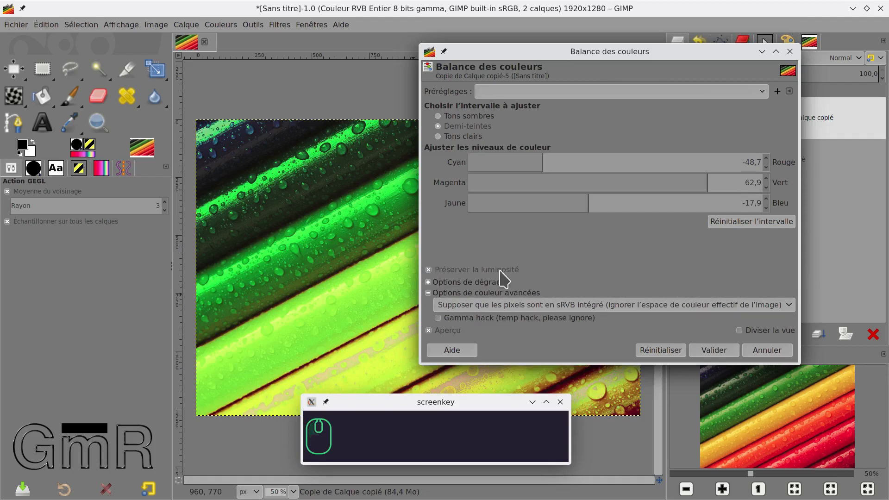
pyautogui.click(428, 282)
pyautogui.click(428, 247)
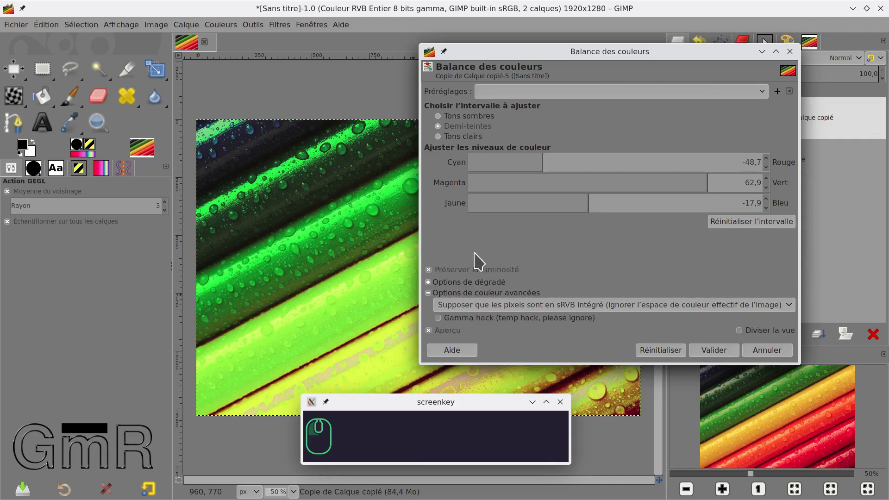
pyautogui.click(428, 282)
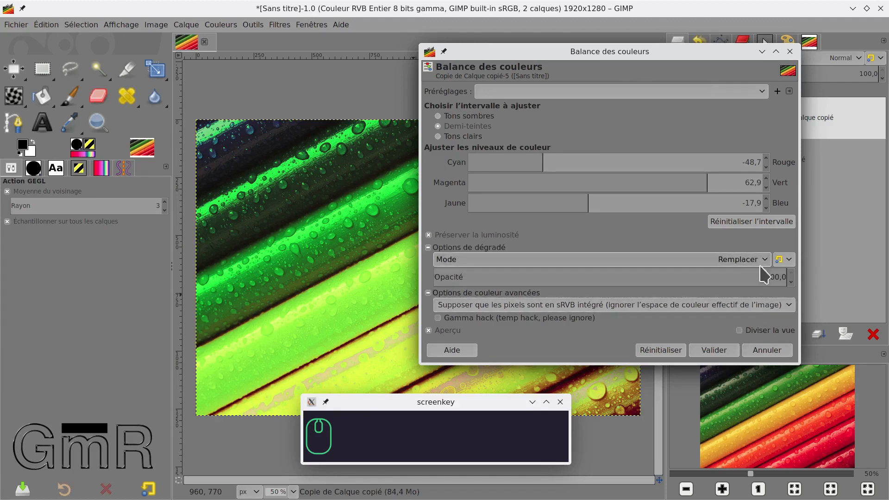
pyautogui.click(710, 350)
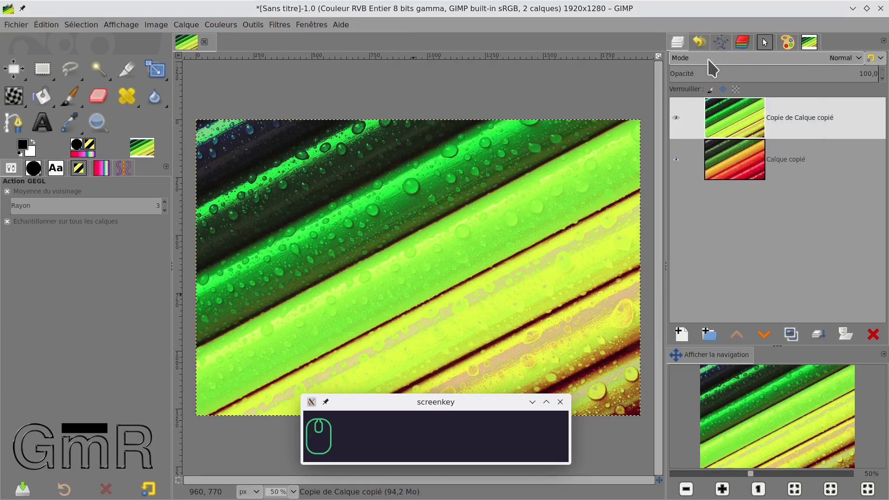
# Set the Copie de Calque copié layer's mode to Effacer and reduce its opacity to about 34,0.
pyautogui.click(739, 61)
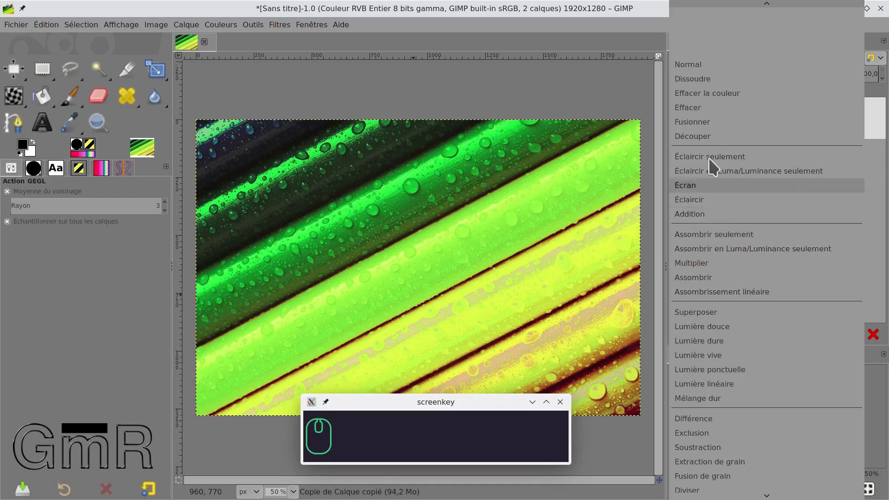
pyautogui.click(700, 107)
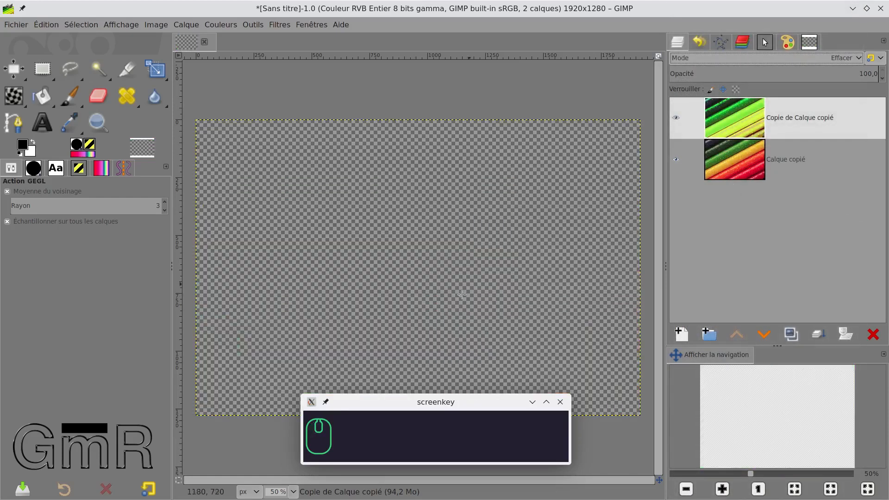
pyautogui.moveTo(781, 75); pyautogui.dragTo(739, 73)
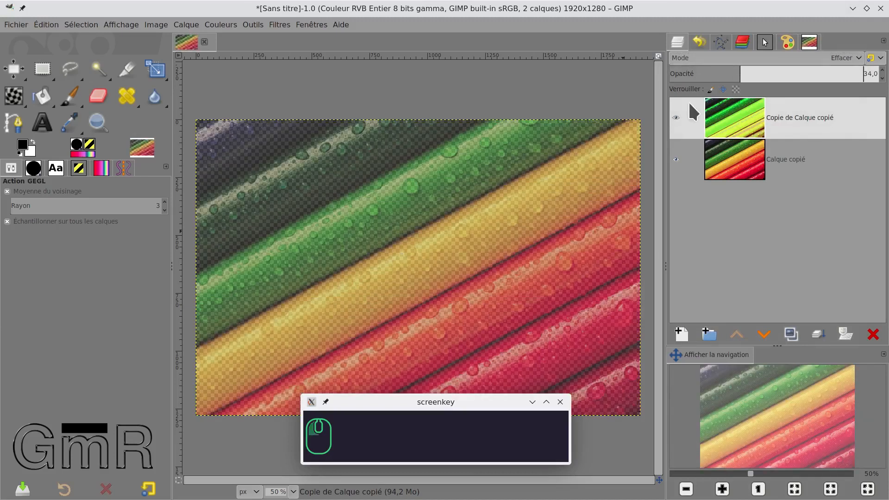
# Compare the image with the duplicate layer toggled, raise its opacity to about 97,4, and delete the layer.
pyautogui.click(675, 118)
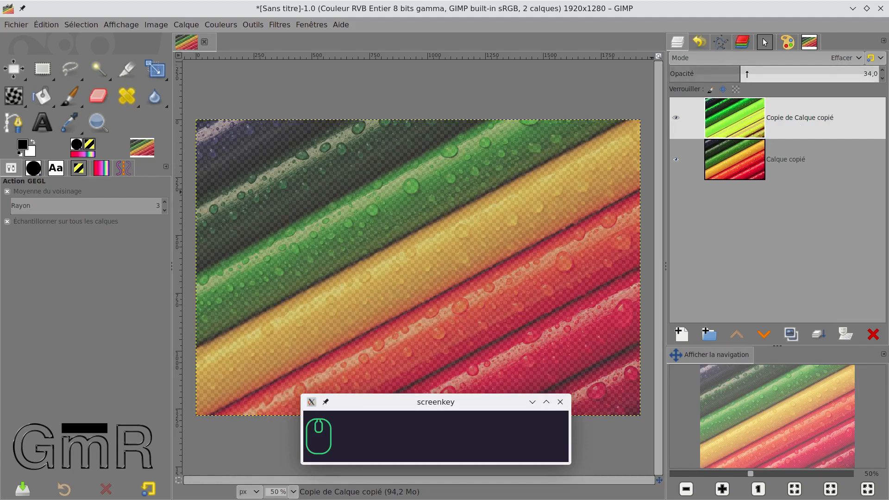
pyautogui.click(870, 74)
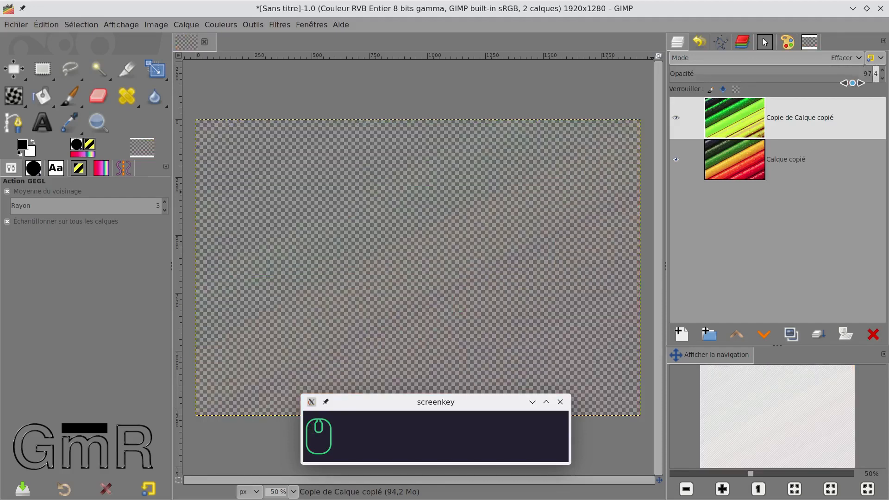
pyautogui.click(874, 340)
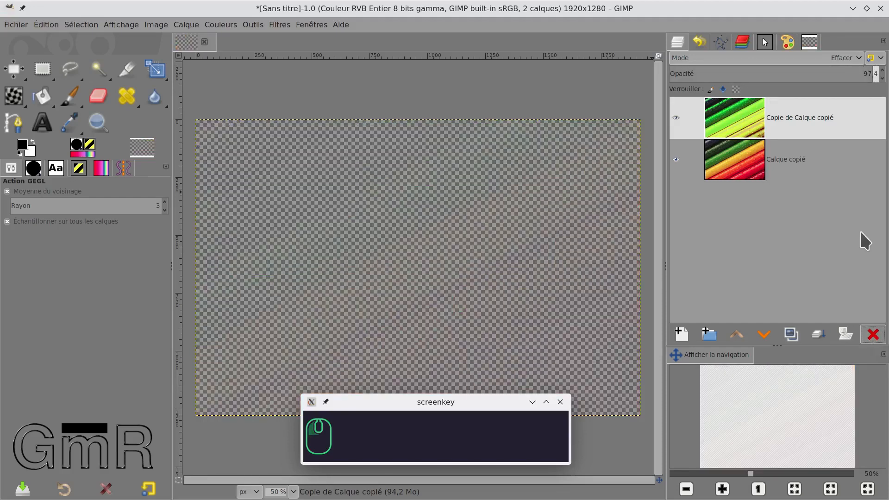
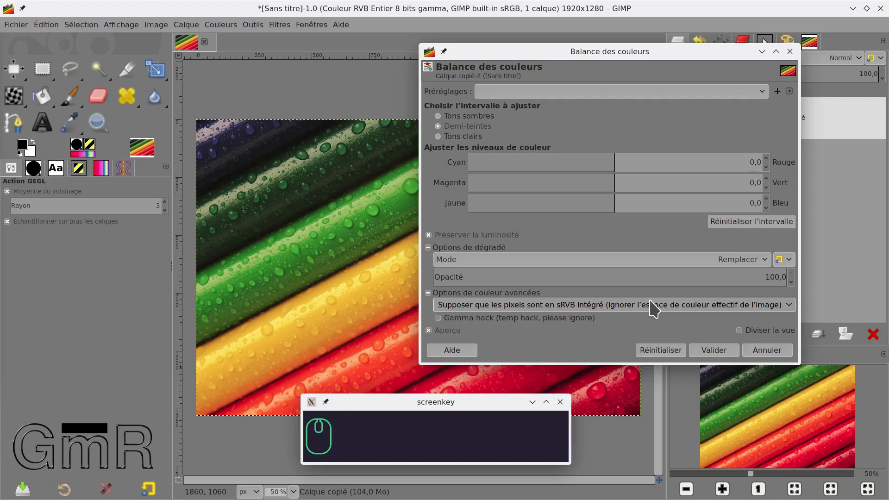
# Set the advanced colour option to Convertir les pixels en sRVB intégré en vue d’appliquer le filtre (lent), and try Gamma hack.
pyautogui.click(612, 307)
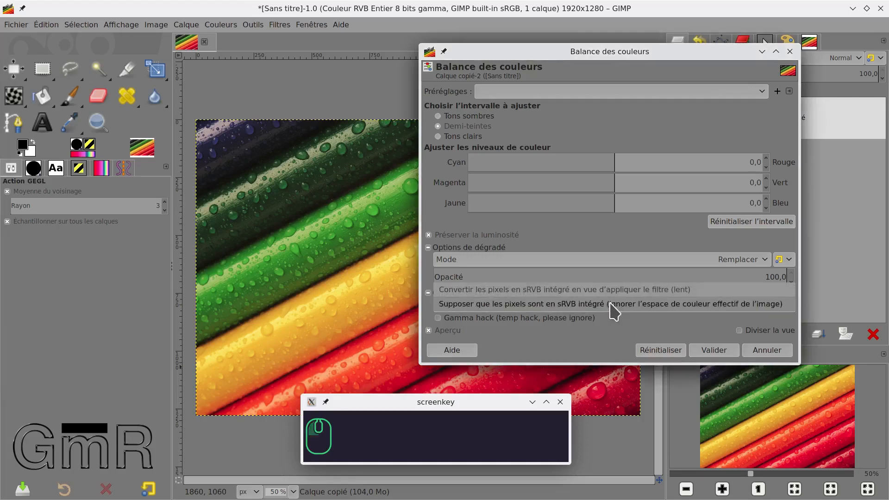
pyautogui.click(546, 290)
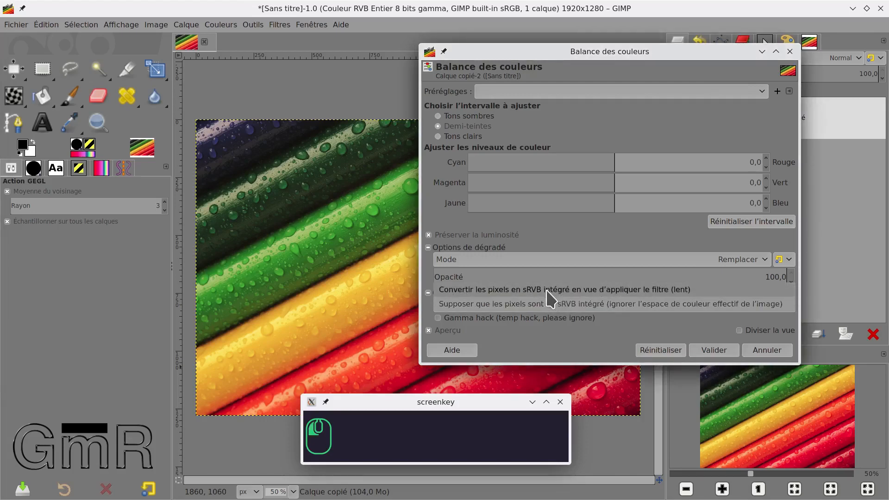
pyautogui.click(583, 290)
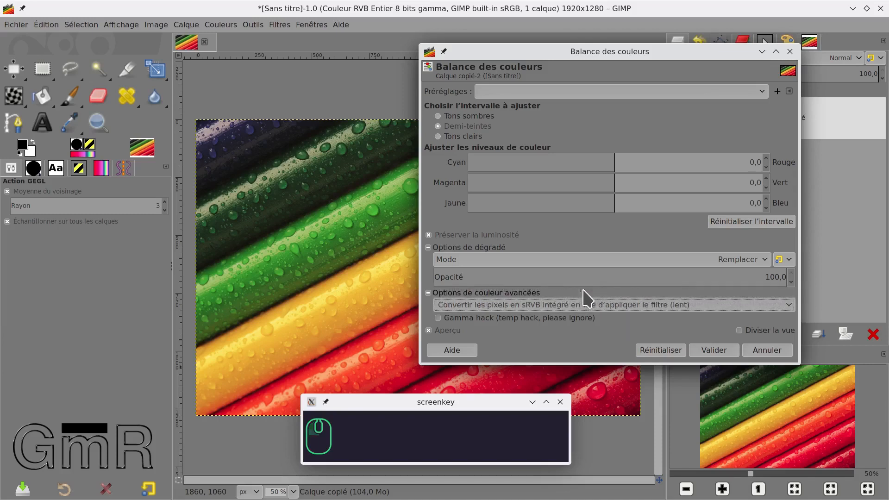
pyautogui.click(485, 320)
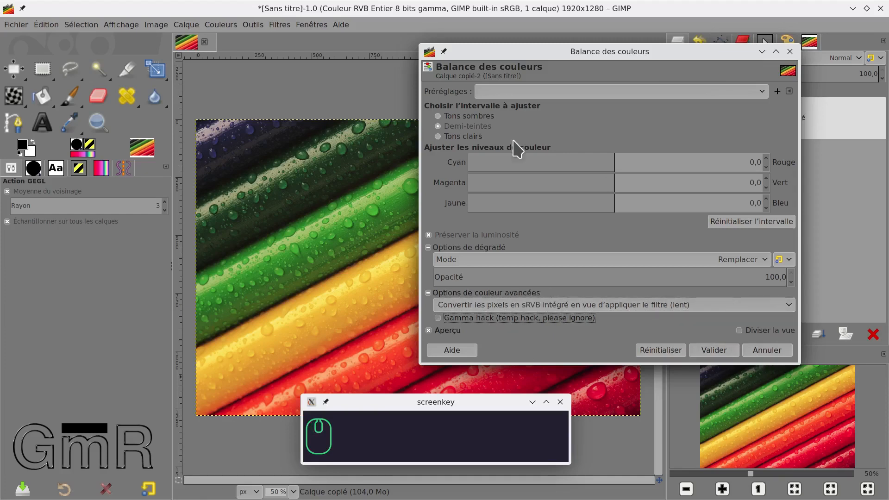
# Set the midtone Cyan-Rouge level to -38,1 and compare the image with Gamma hack enabled and disabled.
pyautogui.click(533, 163)
pyautogui.click(558, 162)
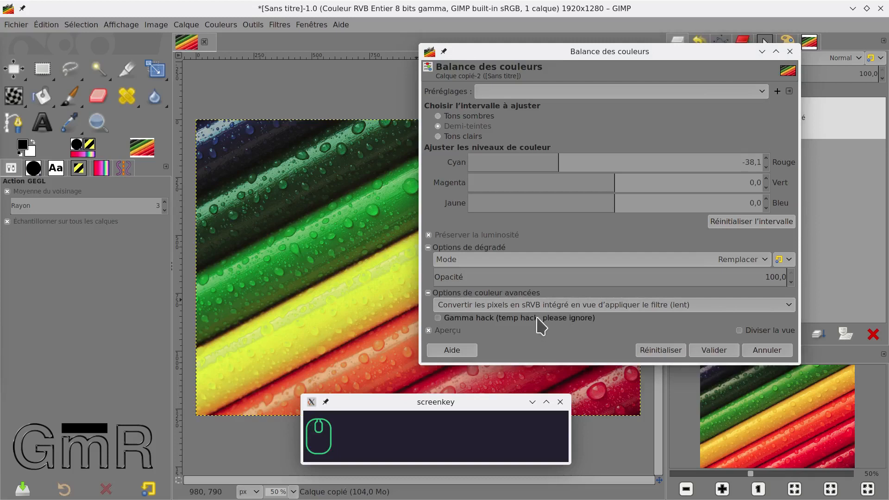
pyautogui.click(492, 320)
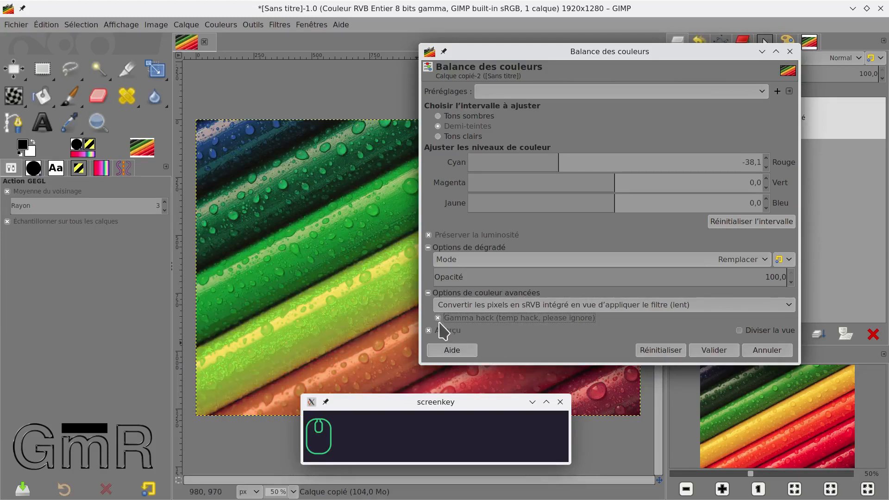
pyautogui.click(437, 320)
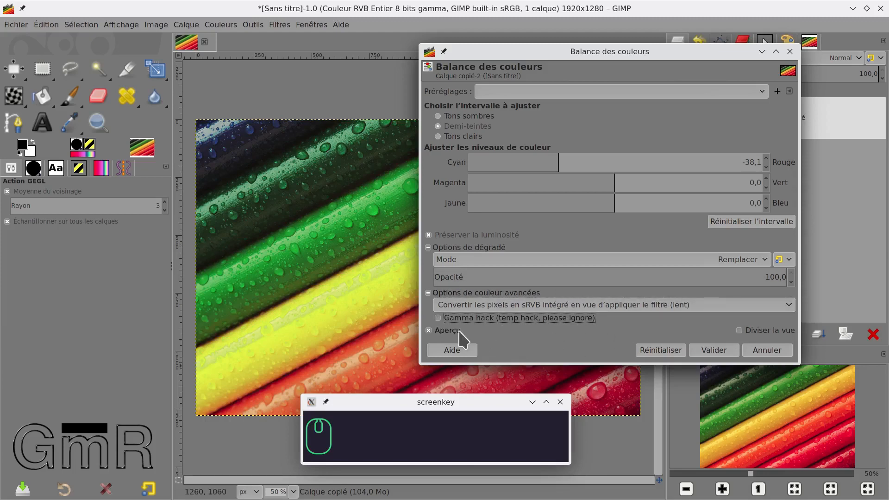
# With Aperçu disabled, set the midtone Magenta-Vert level to 35,8 and Jaune-Bleu to -36,2, and re-enable Aperçu.
pyautogui.moveTo(615, 55); pyautogui.dragTo(682, 53)
pyautogui.click(535, 316)
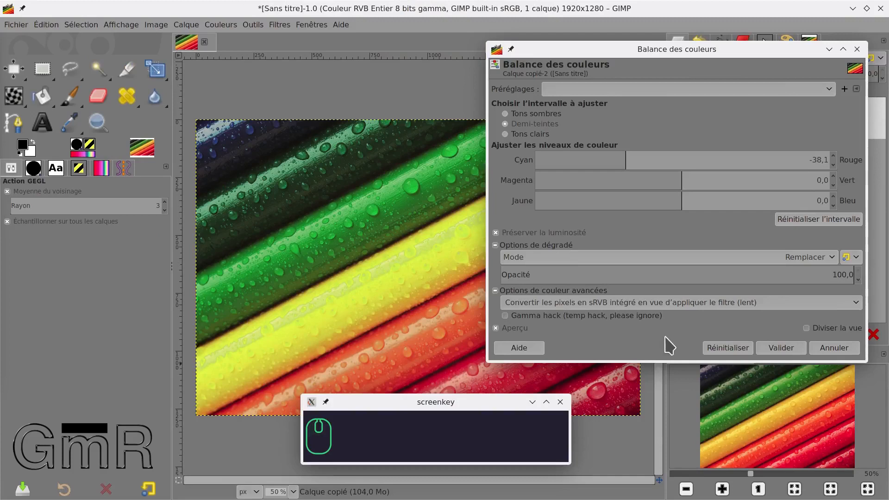
pyautogui.click(500, 329)
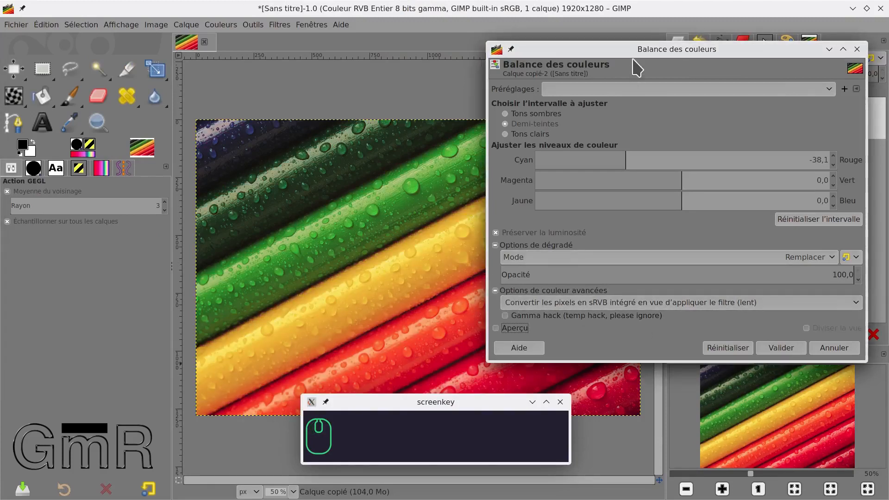
pyautogui.moveTo(596, 186); pyautogui.dragTo(734, 182)
pyautogui.moveTo(681, 199); pyautogui.dragTo(628, 200)
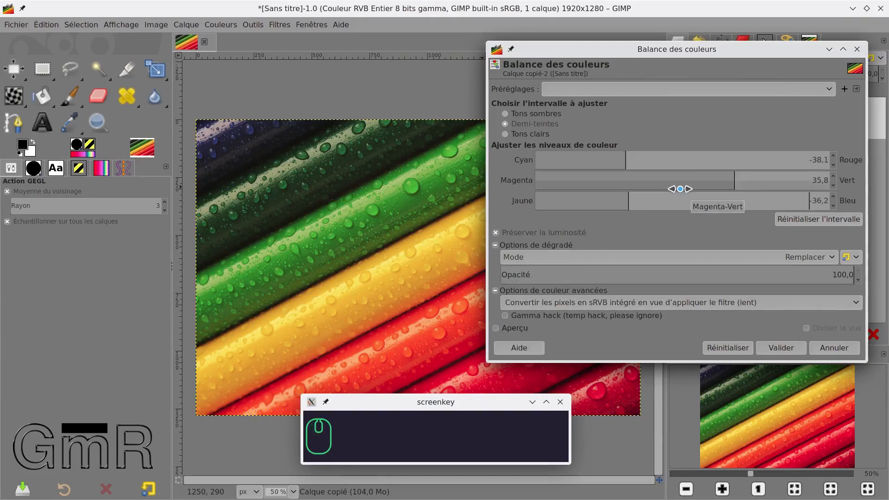
pyautogui.click(504, 329)
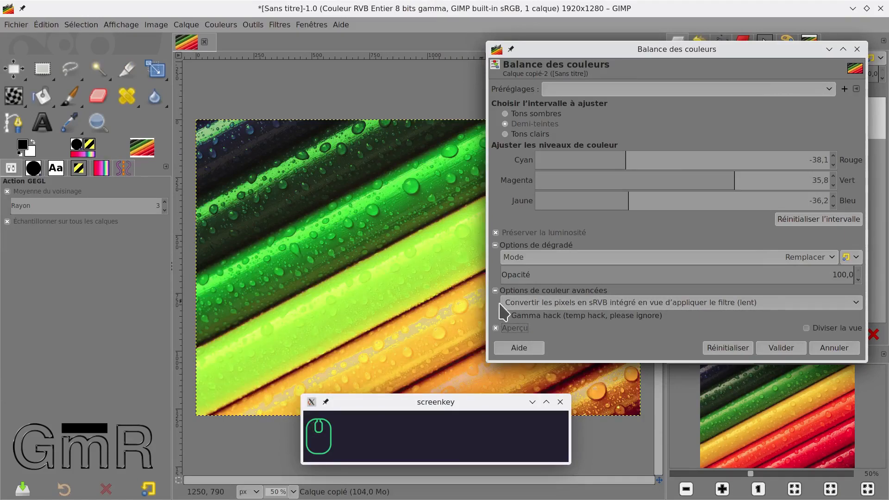
# Compare the image before and after the colour balance by turning Aperçu off and back on.
pyautogui.moveTo(684, 60); pyautogui.dragTo(720, 46)
pyautogui.click(533, 315)
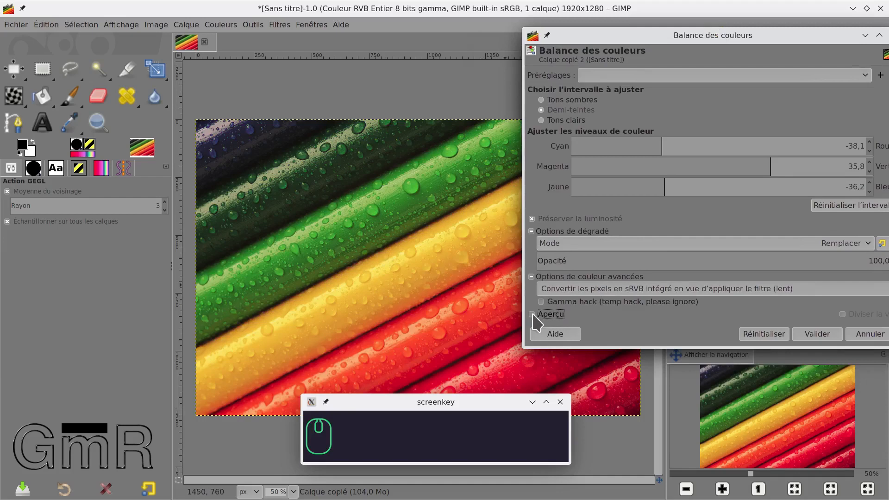
pyautogui.click(532, 314)
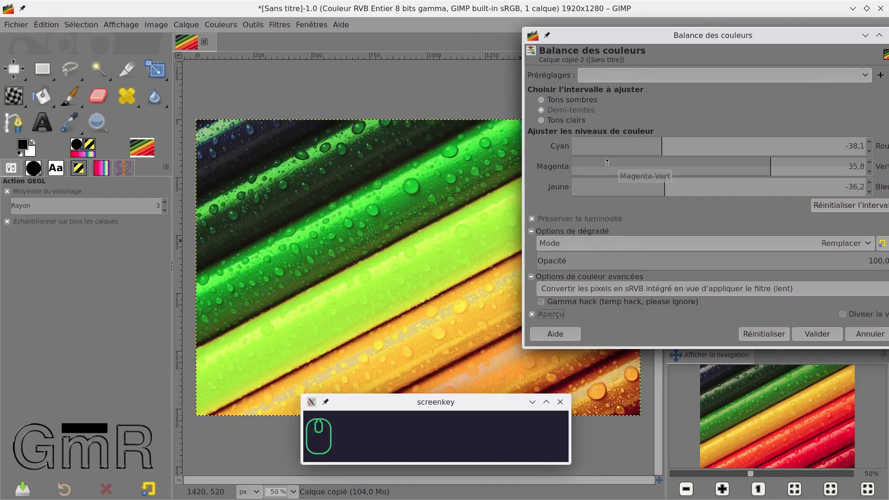
# Enable Diviser la vue and shift the vertical split line about 126 px towards the image's left side to compare before and after.
pyautogui.moveTo(736, 35); pyautogui.dragTo(697, 43)
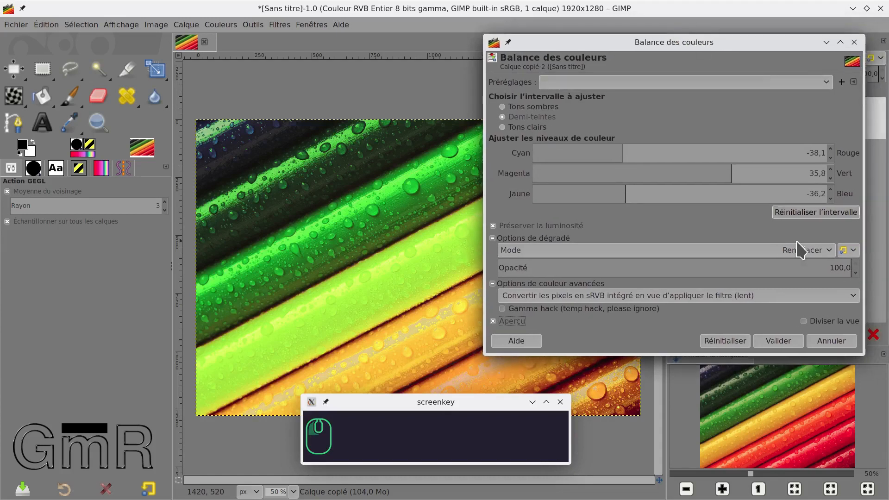
pyautogui.click(803, 321)
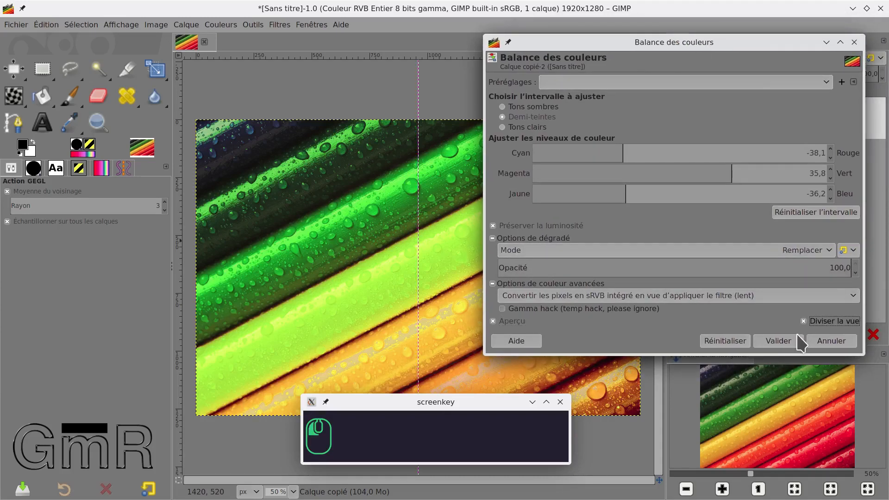
pyautogui.moveTo(628, 46); pyautogui.dragTo(680, 43)
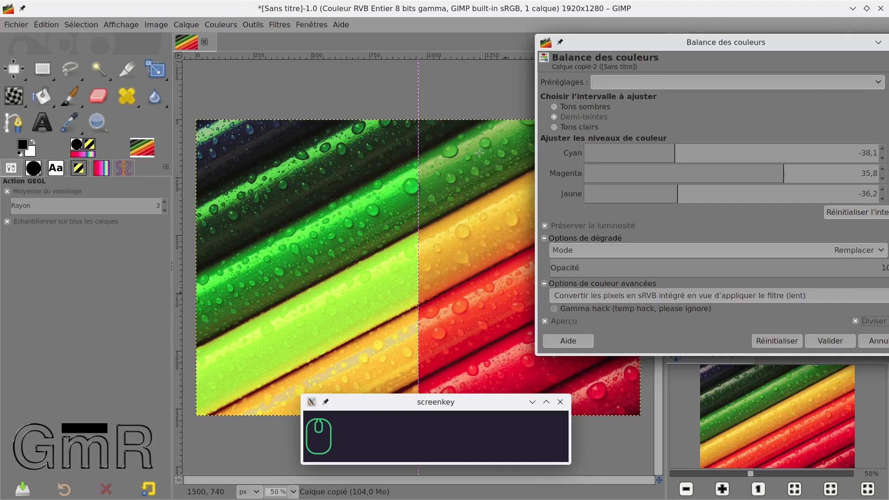
pyautogui.moveTo(422, 100); pyautogui.dragTo(482, 113)
pyautogui.moveTo(418, 112); pyautogui.dragTo(389, 114)
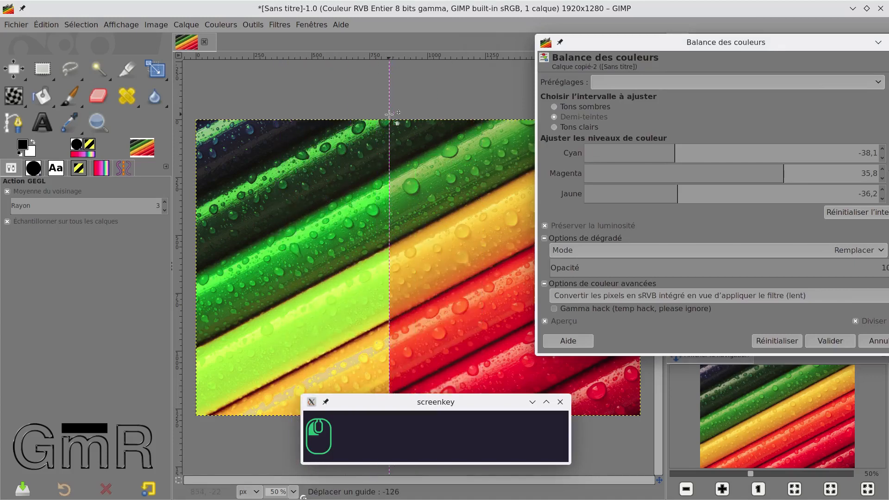
pyautogui.moveTo(421, 263); pyautogui.dragTo(421, 263)
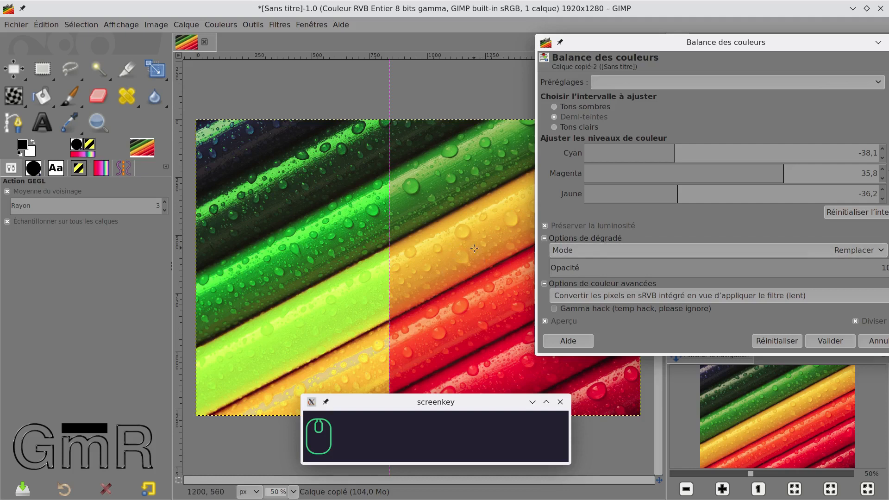
# Apply the colour balance to the Calque copié layer and undo it.
pyautogui.moveTo(615, 40); pyautogui.dragTo(402, 51)
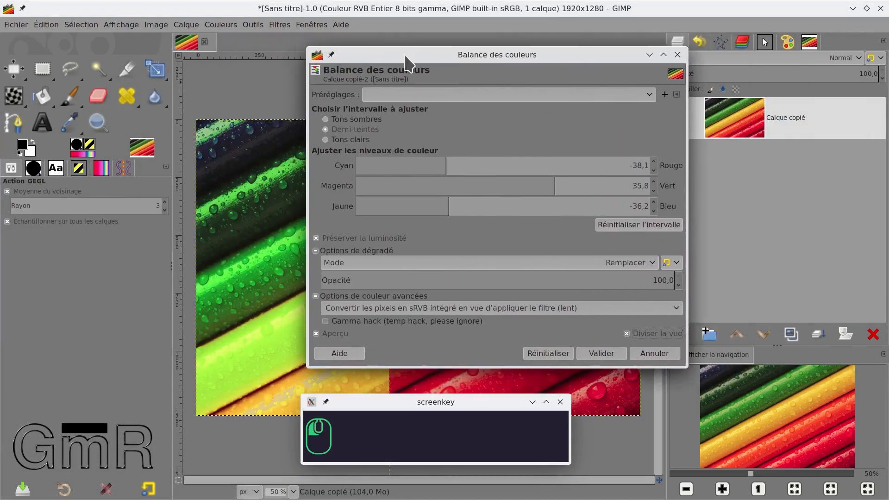
pyautogui.click(609, 356)
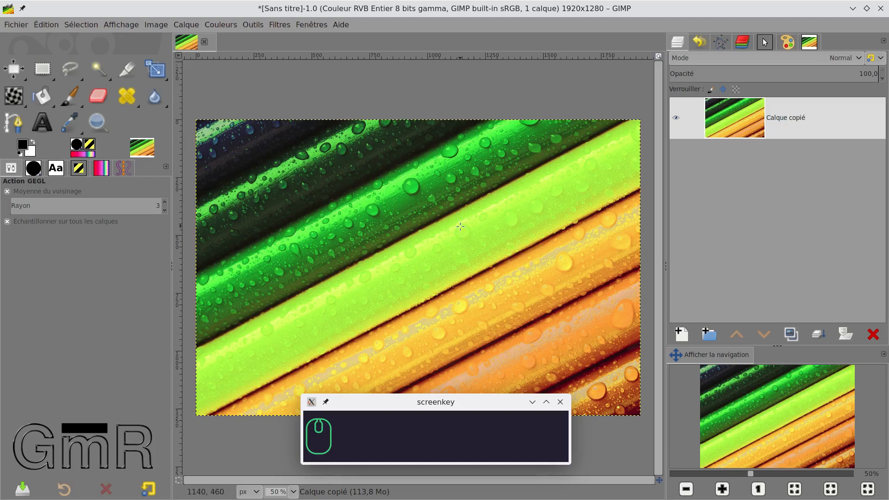
pyautogui.hotkey('ctrl', 'z')
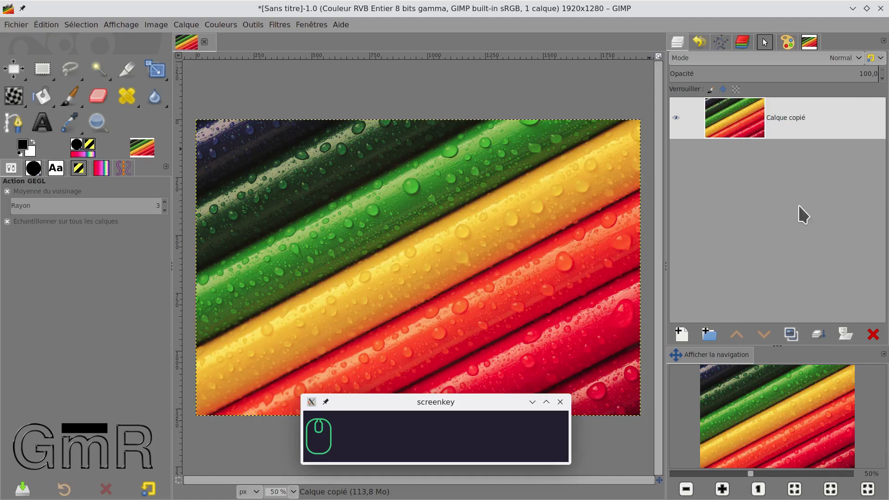
# Duplicate the Calque copié layer, open Balance des couleurs on the copy and enable Diviser la vue.
pyautogui.click(791, 336)
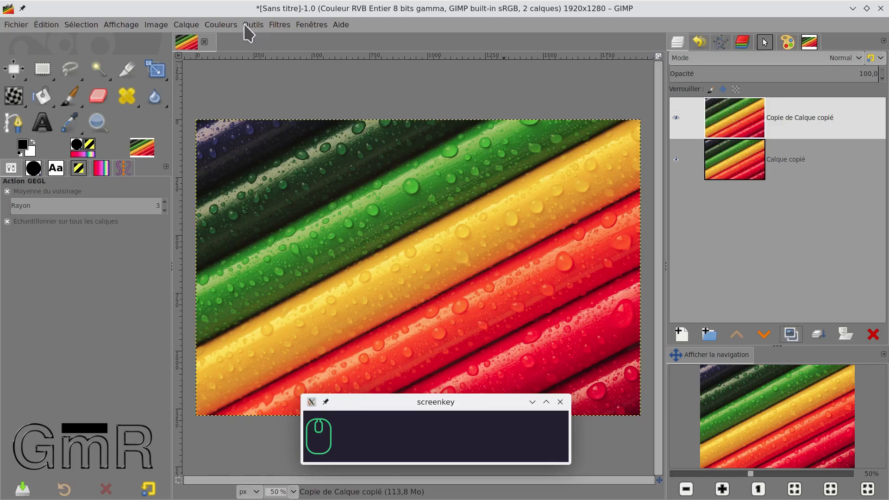
pyautogui.click(220, 26)
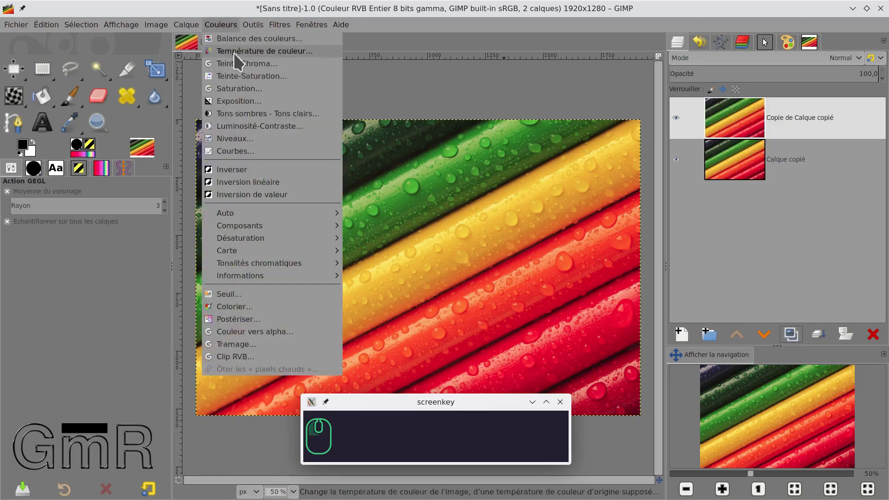
pyautogui.click(239, 40)
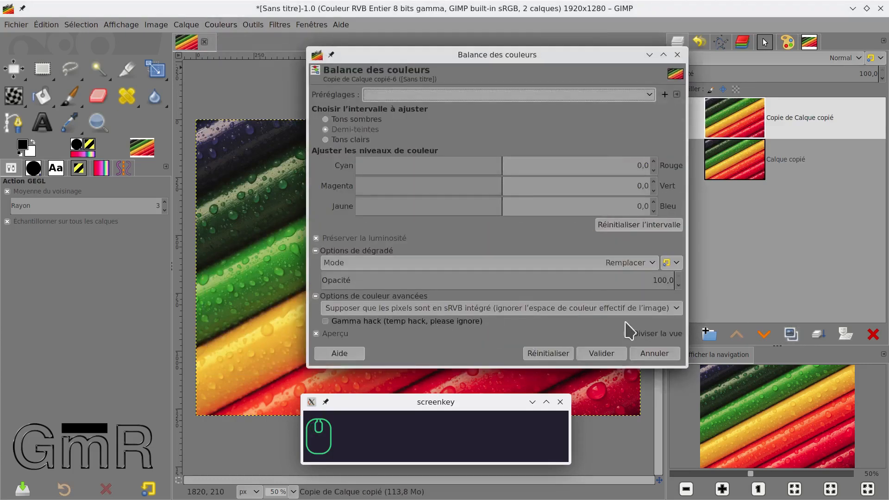
pyautogui.click(638, 335)
pyautogui.moveTo(526, 55); pyautogui.dragTo(722, 55)
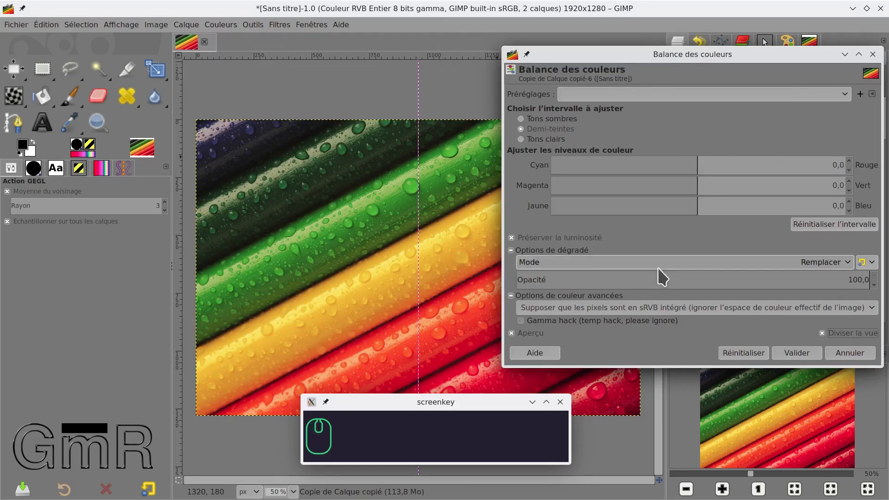
# Set the duplicate layer's midtone Cyan-Rouge level to -64,2 and Magenta-Vert to 54,7.
pyautogui.click(630, 165)
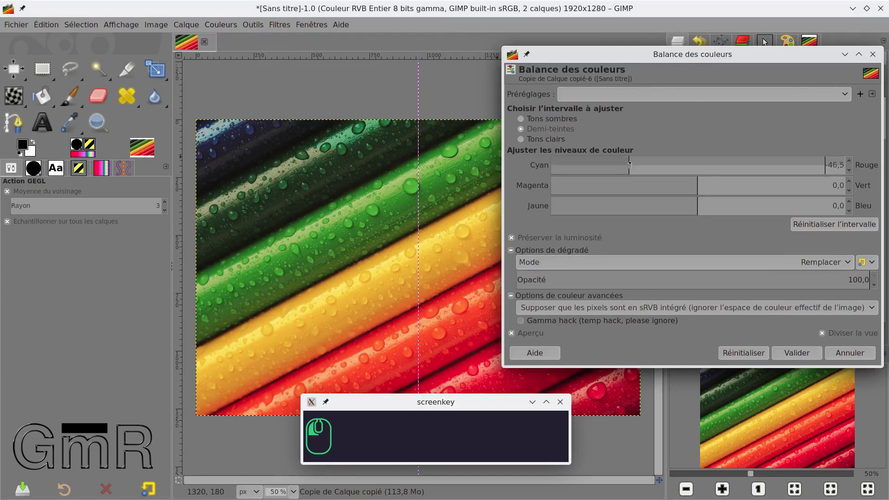
pyautogui.click(603, 165)
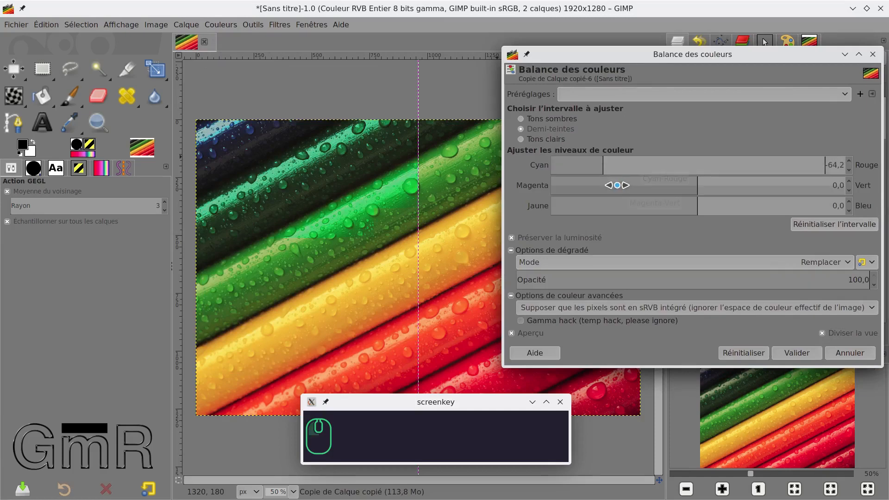
pyautogui.click(778, 188)
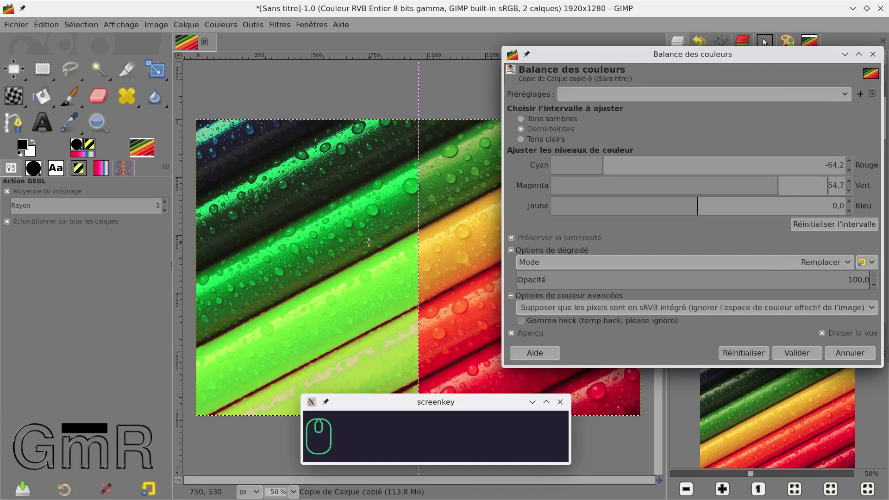
# Place a vertical guide along the split line at about 958 px and apply the colour balance to the duplicate.
pyautogui.moveTo(456, 402); pyautogui.dragTo(455, 440)
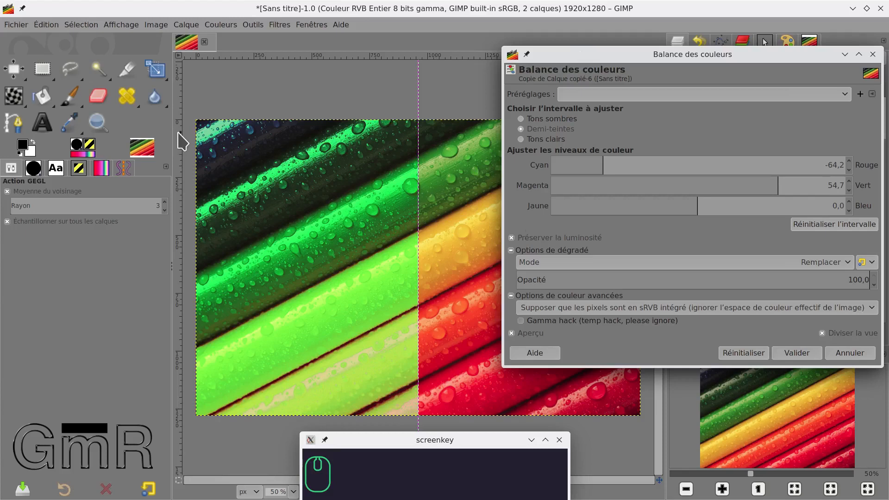
pyautogui.moveTo(179, 134); pyautogui.dragTo(418, 168)
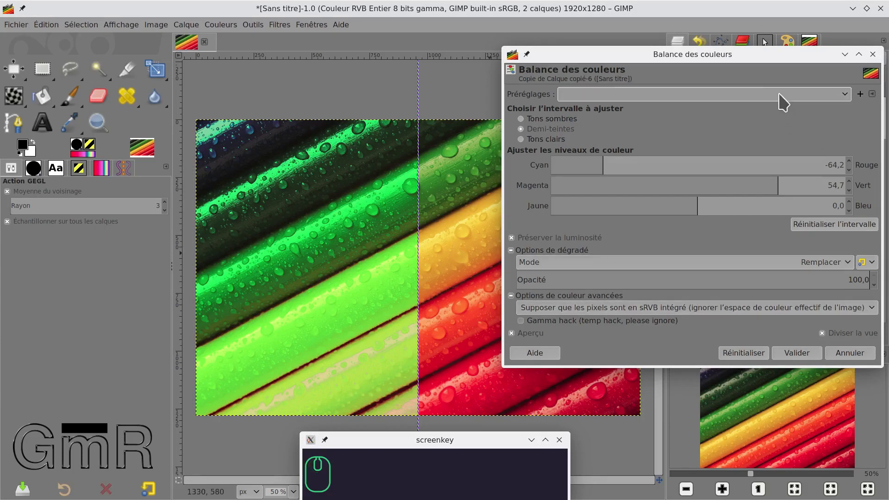
pyautogui.moveTo(764, 60); pyautogui.dragTo(565, 78)
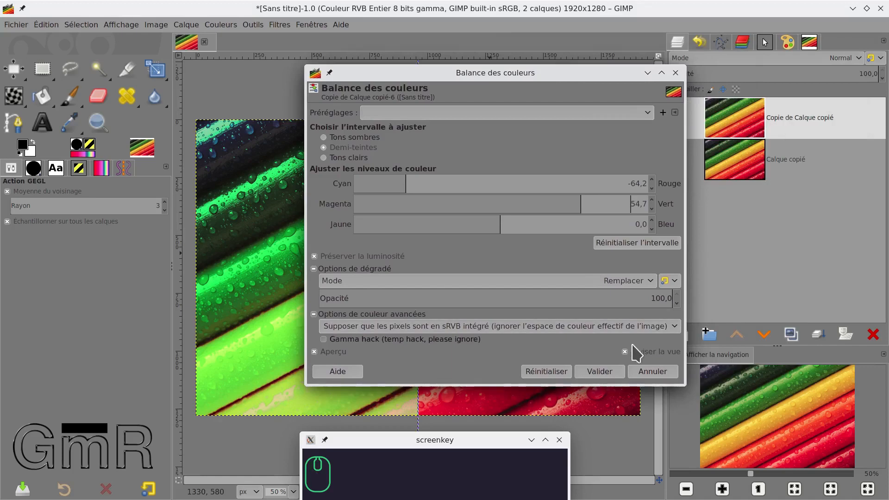
pyautogui.click(606, 373)
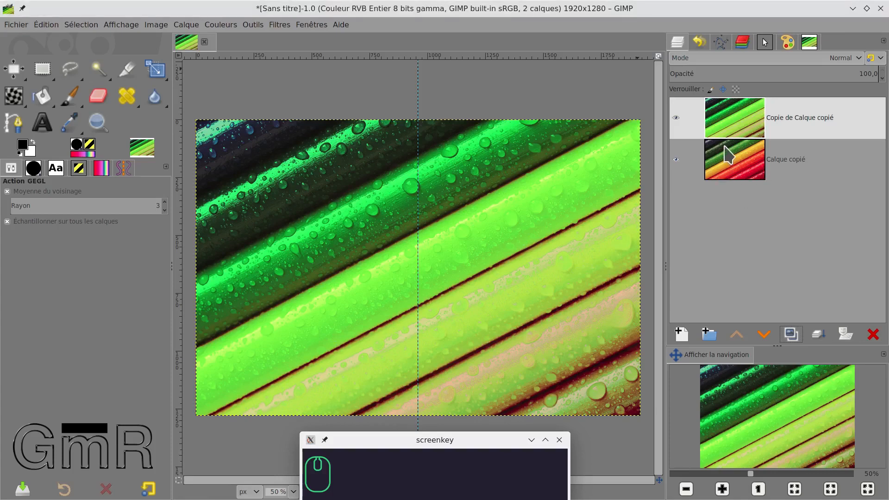
# Add a white layer mask to the Copie de Calque copié layer.
pyautogui.press('ctrl')
pyautogui.keyDown('ctrl'); pyautogui.click(738, 128); pyautogui.keyUp('ctrl')
pyautogui.keyDown('shift'); pyautogui.click(738, 128); pyautogui.keyUp('shift')
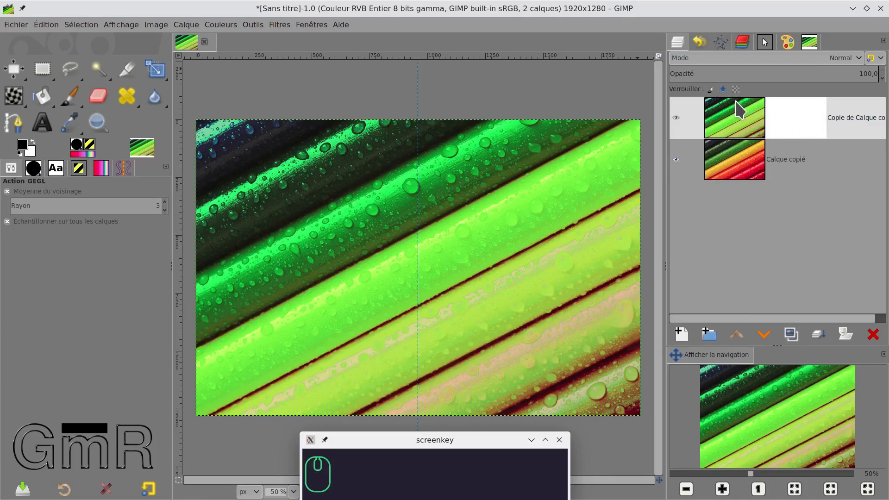
# Select the area right of the guide with a rectangle about 1002 × 1470 px, fill the mask there with black, and deselect.
pyautogui.click(43, 74)
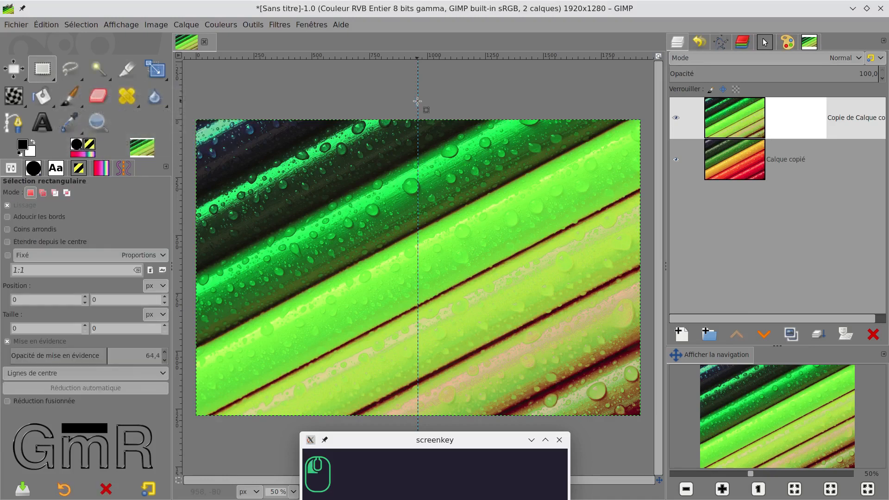
pyautogui.moveTo(418, 101); pyautogui.dragTo(651, 442)
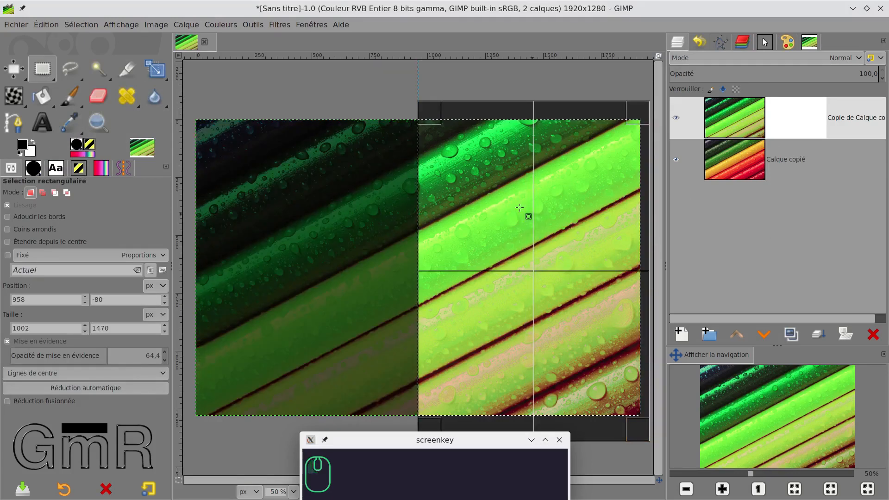
pyautogui.hotkey('ctrl', ',')
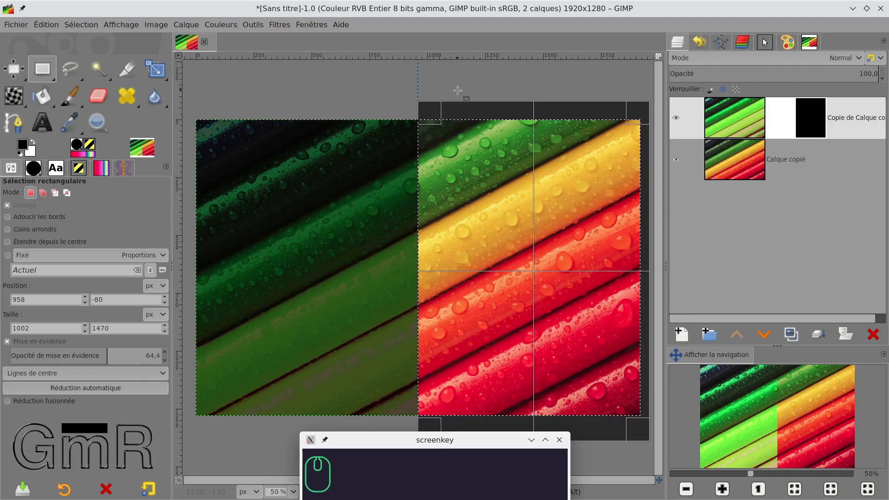
pyautogui.click(363, 97)
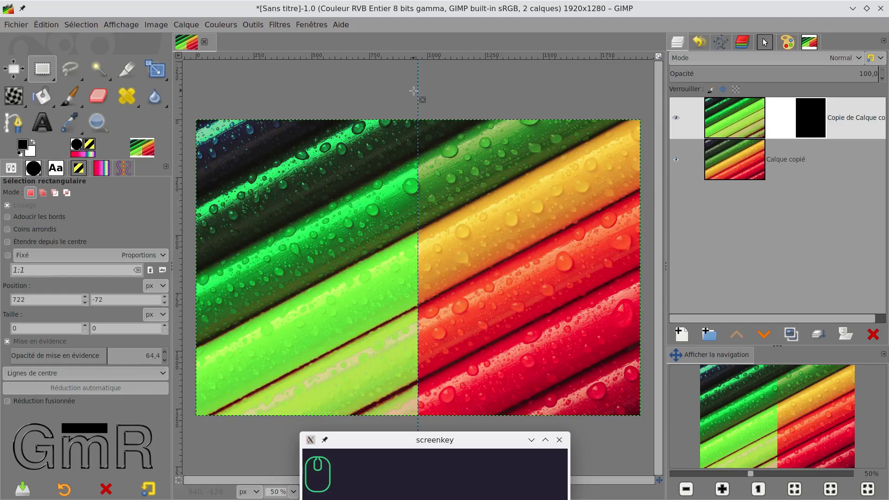
# Set the Move tool to Pointer un calque ou un guide and remove the vertical guide, then try placing and removing another one.
pyautogui.moveTo(418, 87); pyautogui.dragTo(333, 88)
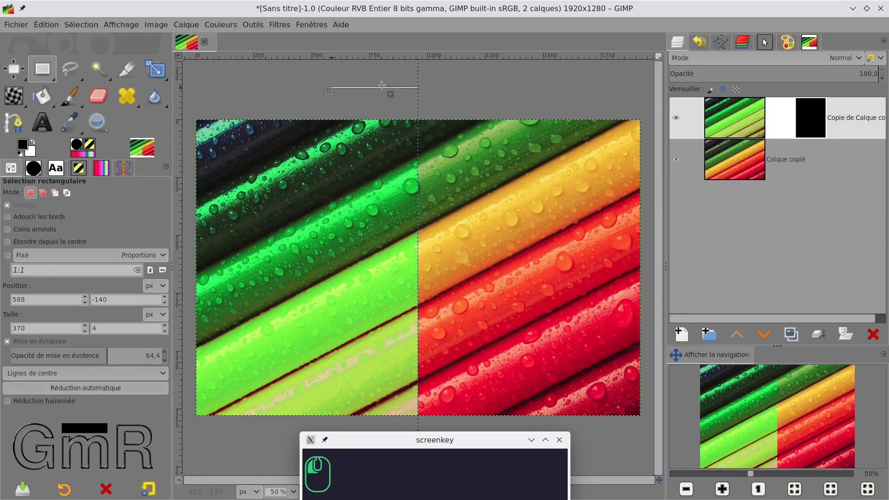
pyautogui.click(14, 68)
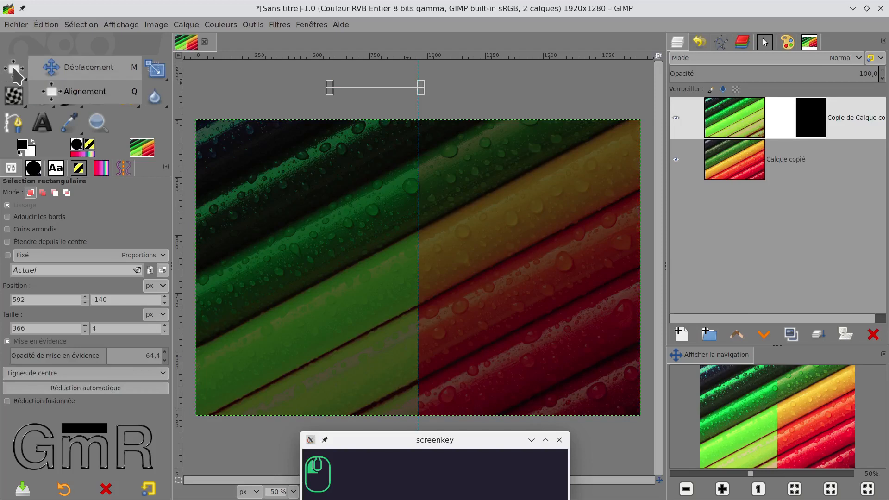
pyautogui.click(13, 68)
pyautogui.click(53, 68)
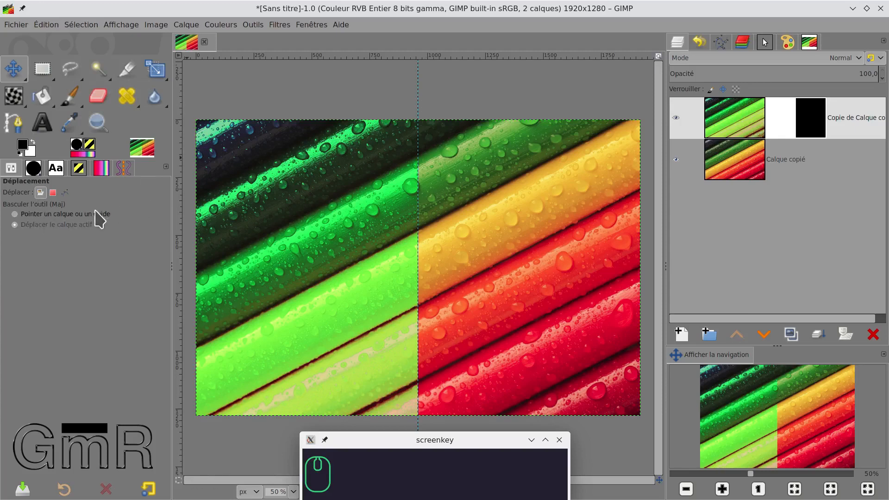
pyautogui.click(54, 214)
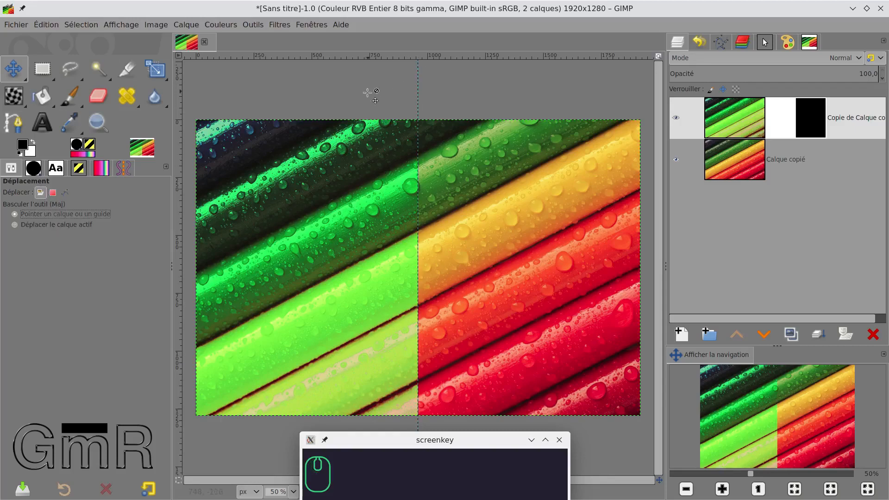
pyautogui.moveTo(417, 80); pyautogui.dragTo(440, 35)
pyautogui.moveTo(179, 149); pyautogui.dragTo(401, 139)
pyautogui.moveTo(401, 82); pyautogui.dragTo(426, 45)
# Compare which colour adjustments, such as Balance des couleurs, are available with the top layer's mask active and with its image active.
pyautogui.click(223, 26)
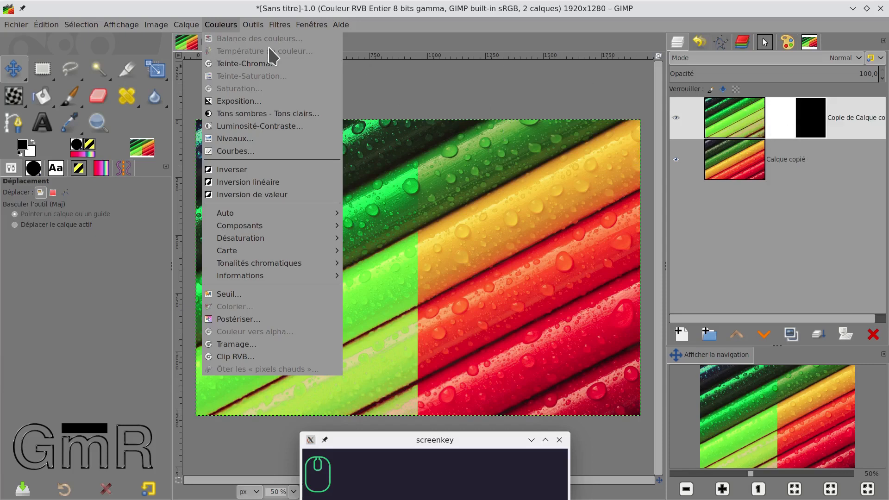
pyautogui.click(729, 119)
pyautogui.click(729, 121)
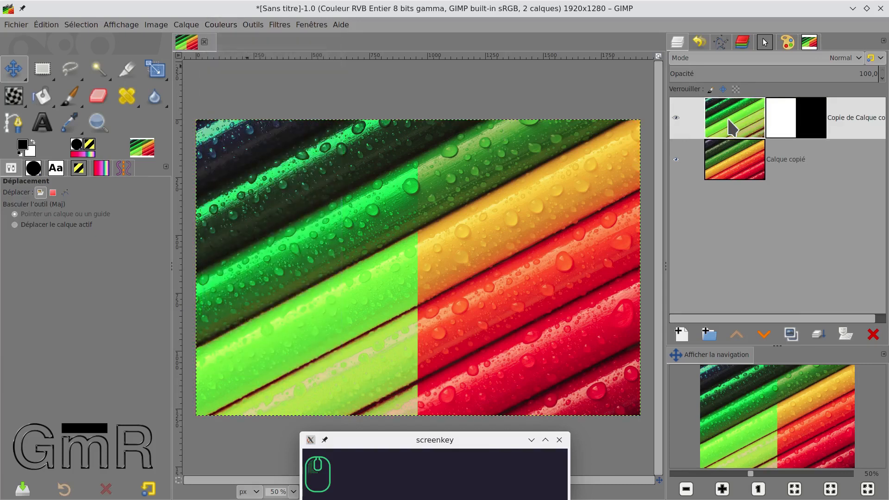
pyautogui.click(192, 25)
pyautogui.moveTo(220, 25)
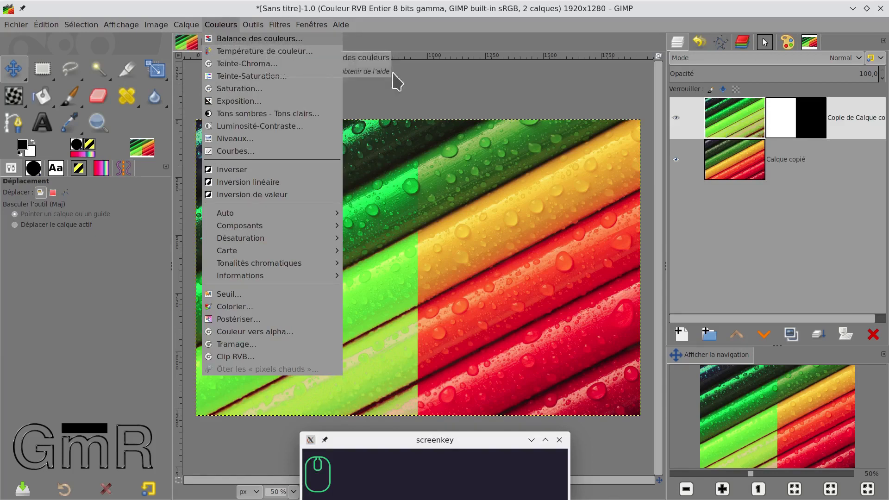
pyautogui.click(802, 98)
pyautogui.click(802, 112)
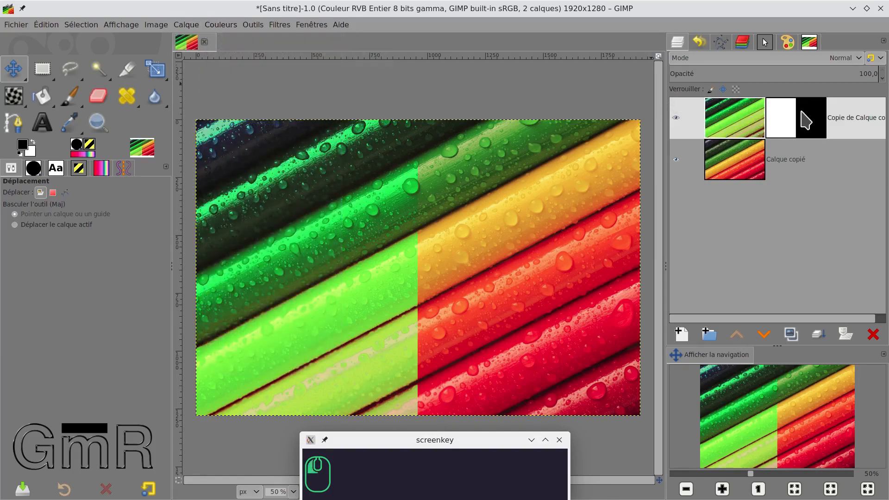
pyautogui.click(188, 25)
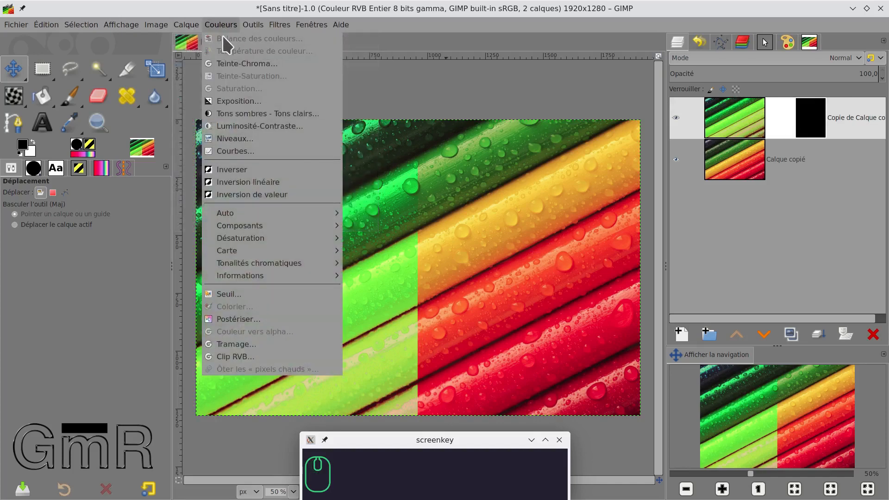